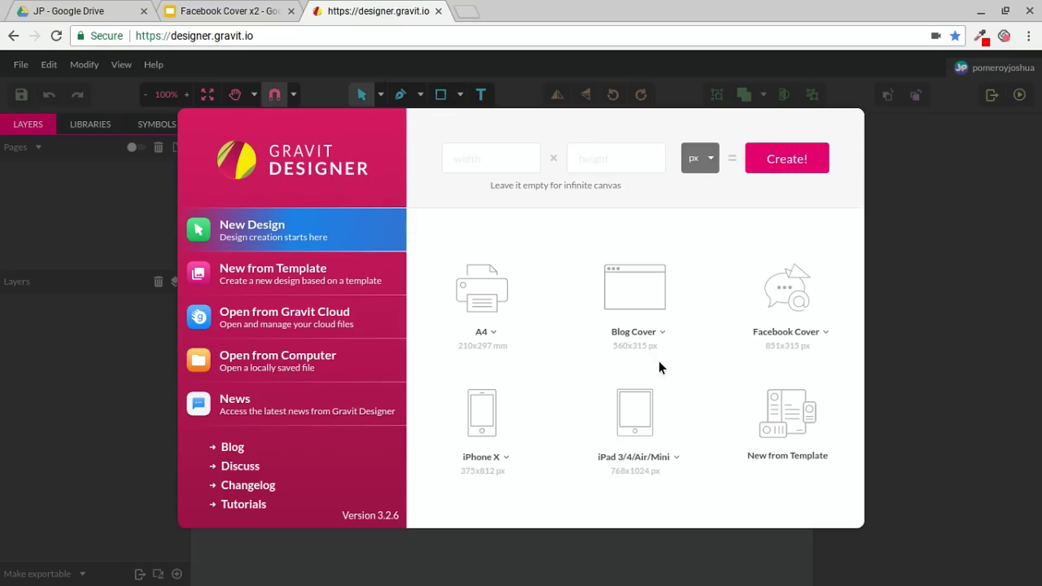
Step: Create a new design with an infinite canvas in pixels and paste the copied photo of the man onto it
click(813, 165)
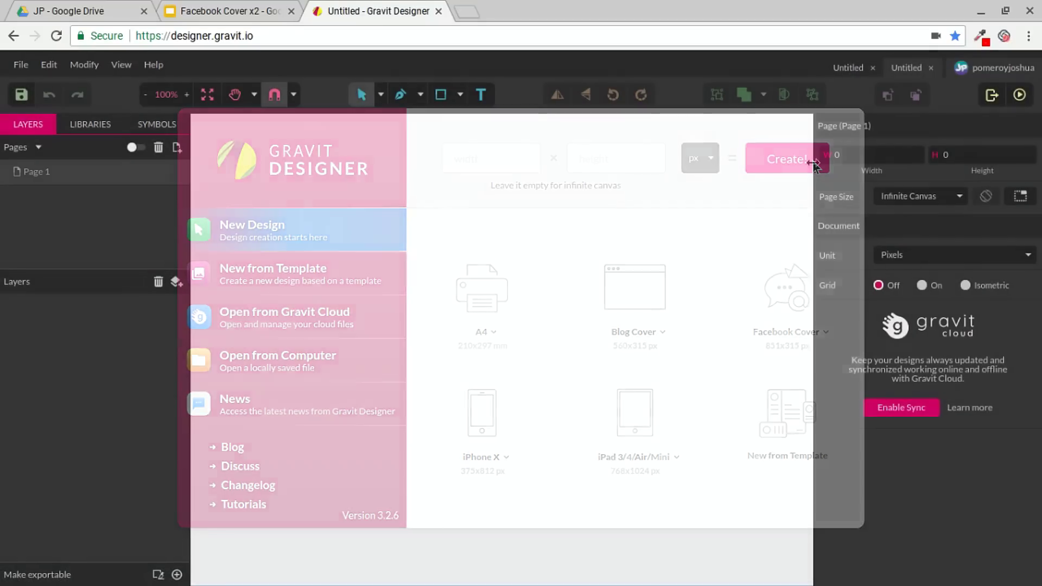
scroll(569, 347, down, 3)
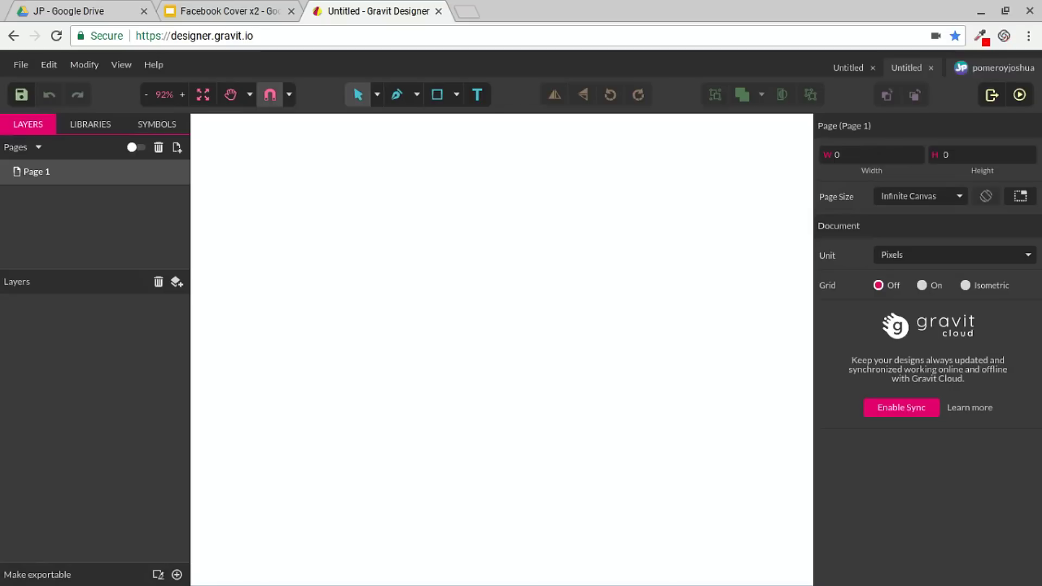
key(ctrl+v)
key(Escape)
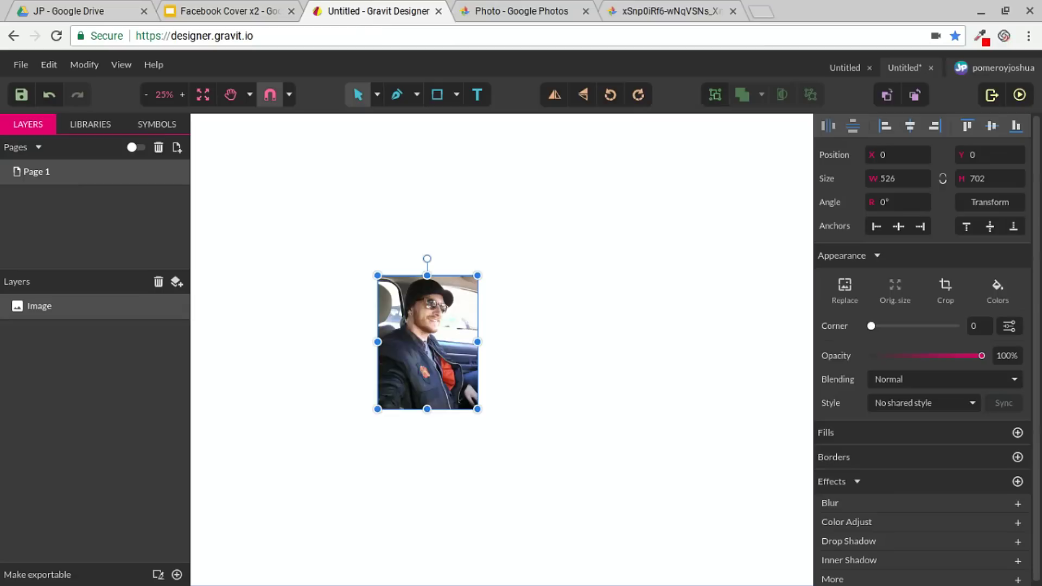
Step: Enlarge the photo to about 1328 × 1772 px, deselect it, and close the two leftover photo browser tabs
drag(477, 410, 600, 572)
drag(489, 423, 495, 303)
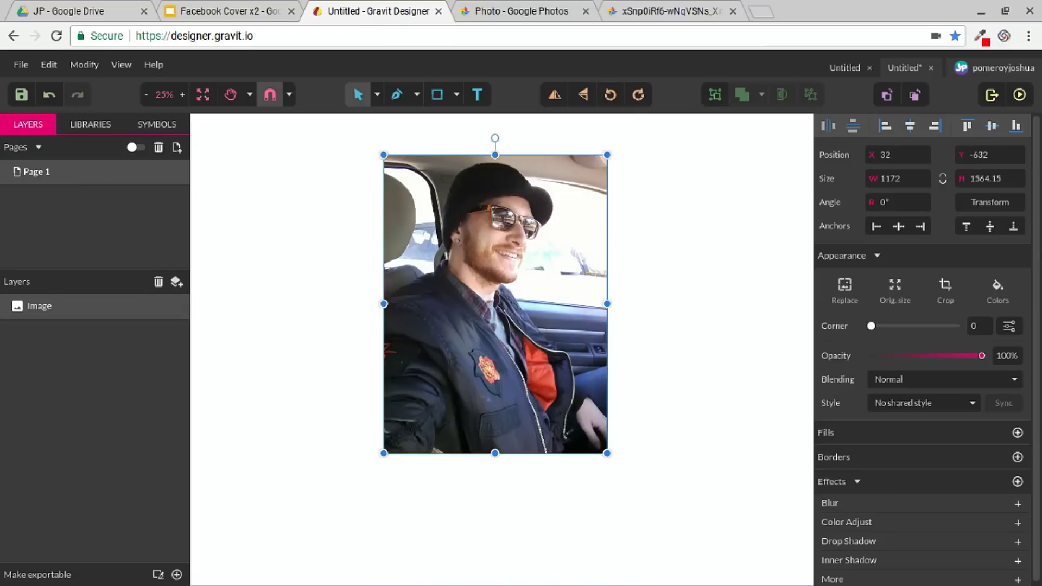
drag(607, 453, 637, 492)
key(Escape)
click(733, 11)
click(586, 10)
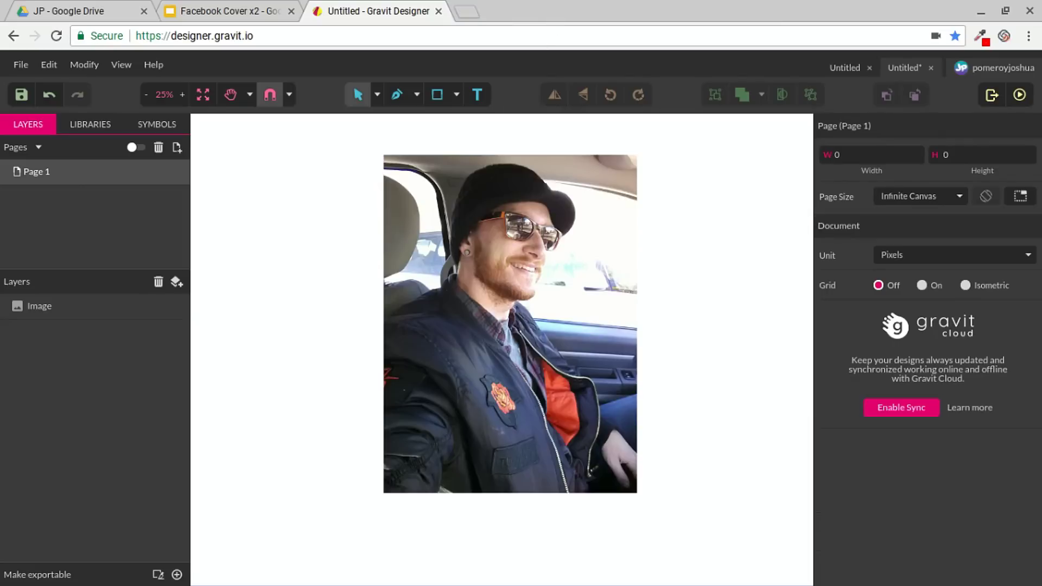
Step: Start a Pen path at the top of the man's hat and run it to the hat's back edge
click(510, 323)
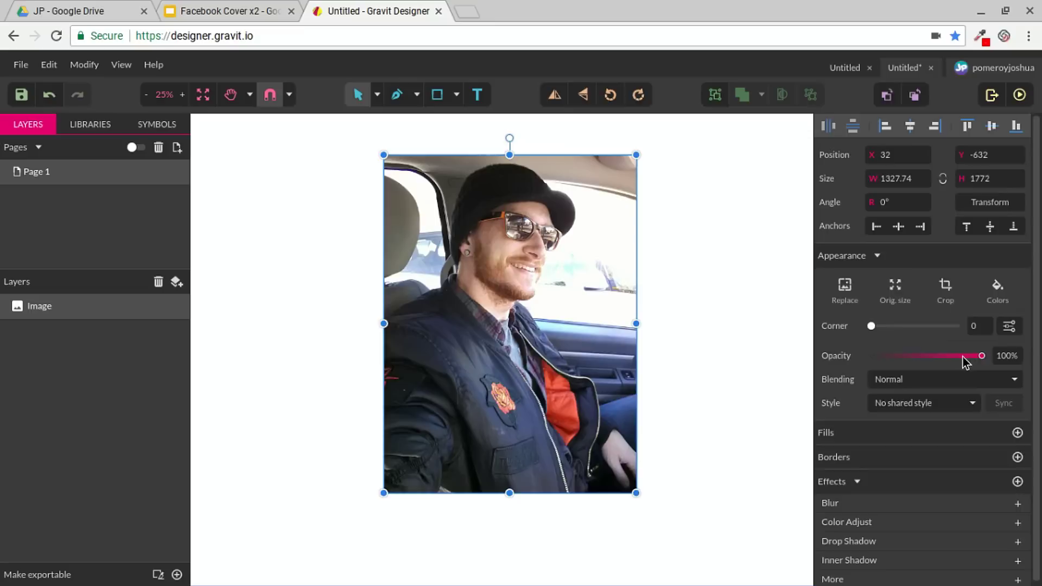
click(725, 337)
click(597, 326)
click(416, 96)
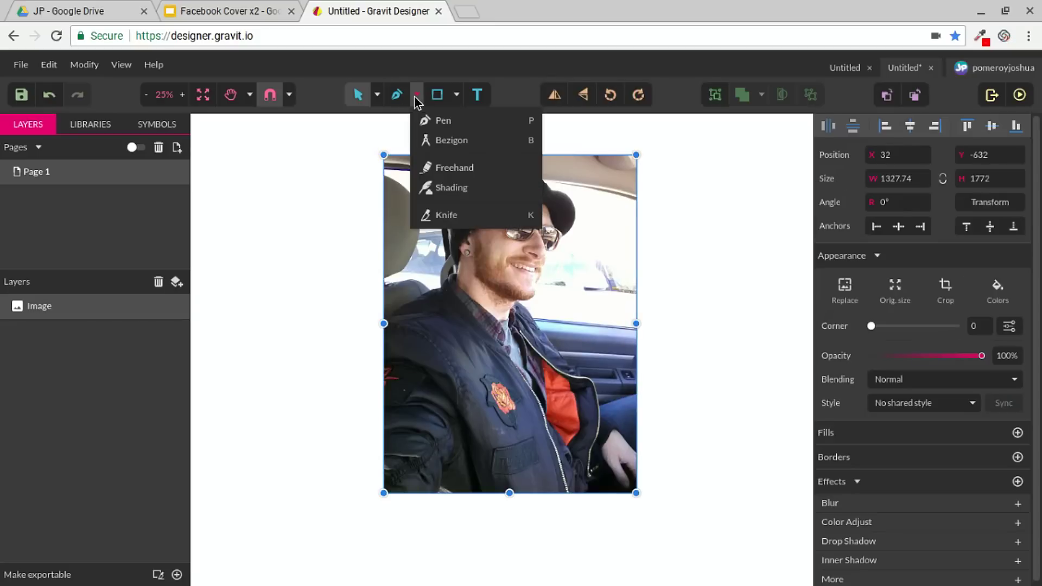
click(432, 120)
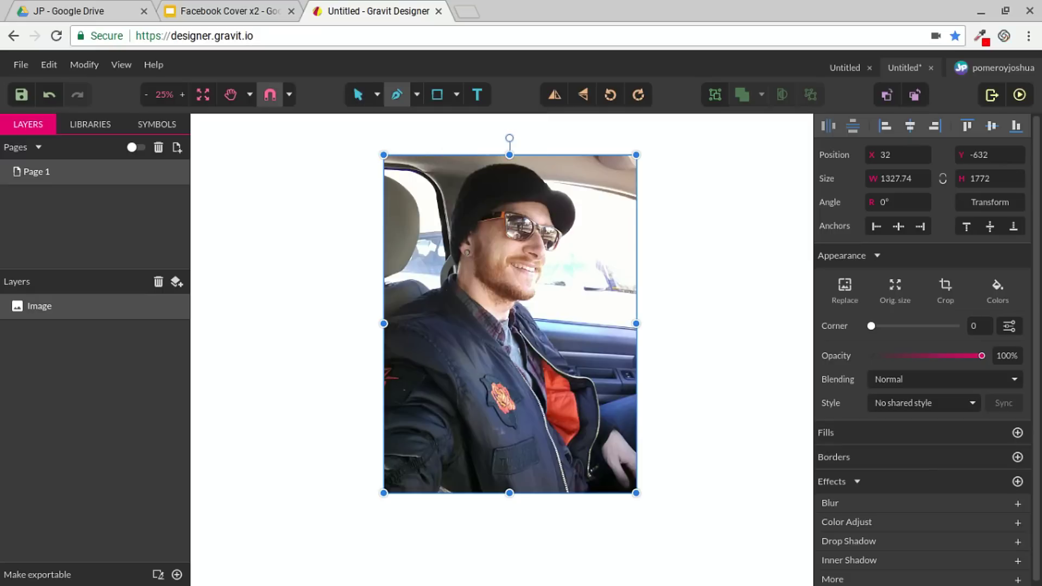
scroll(515, 308, up, 3)
scroll(515, 308, up, 3)
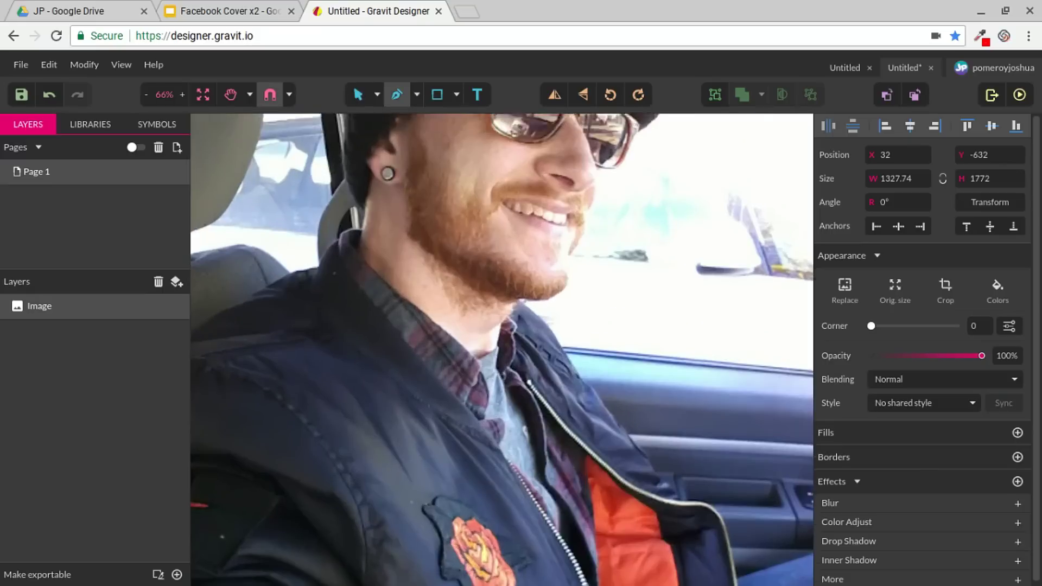
scroll(502, 349, up, 3)
scroll(502, 349, down, 2)
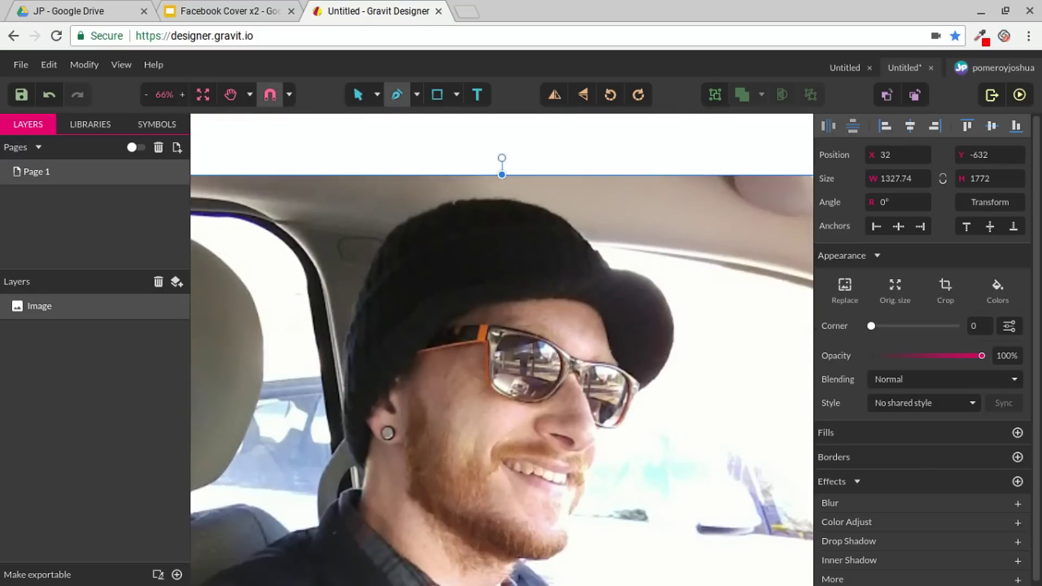
click(494, 199)
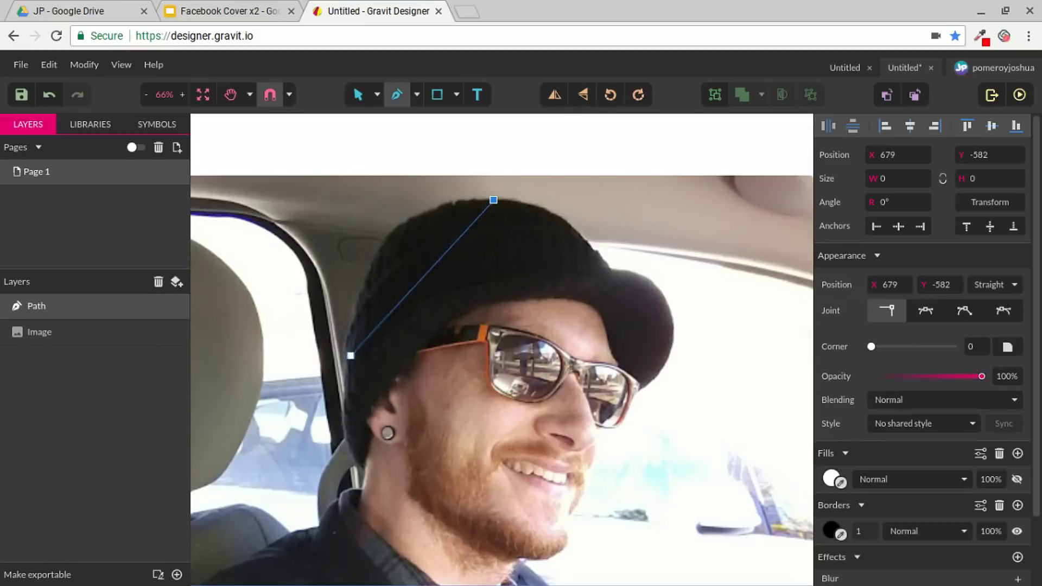
click(342, 350)
Step: Continue the path down the back of the neck, around the collar and along the shoulder to the photo's left edge
key(space)
drag(376, 469, 624, 288)
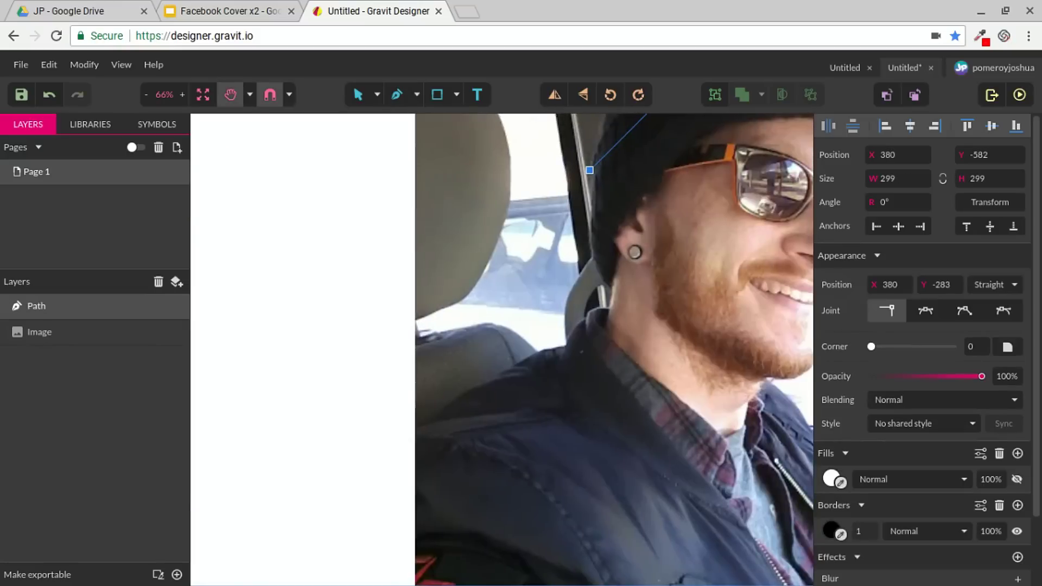
click(612, 289)
click(612, 307)
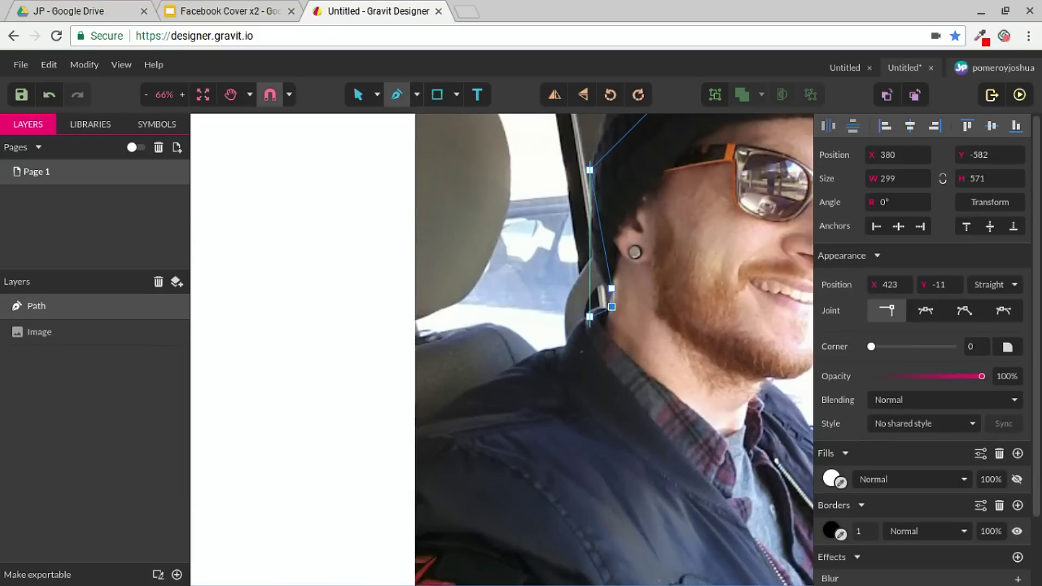
click(585, 318)
click(559, 347)
click(415, 426)
Step: Extend the path through the photo's bottom-left corner and on to its bottom-right corner
key(space)
drag(415, 543, 244, 114)
click(244, 451)
key(space)
drag(651, 375, 199, 451)
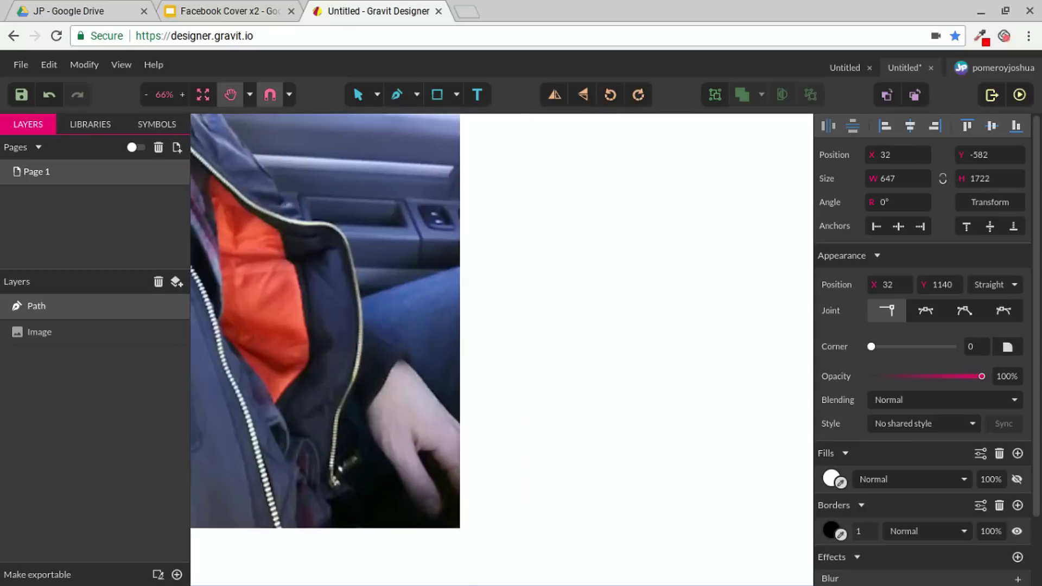
click(460, 528)
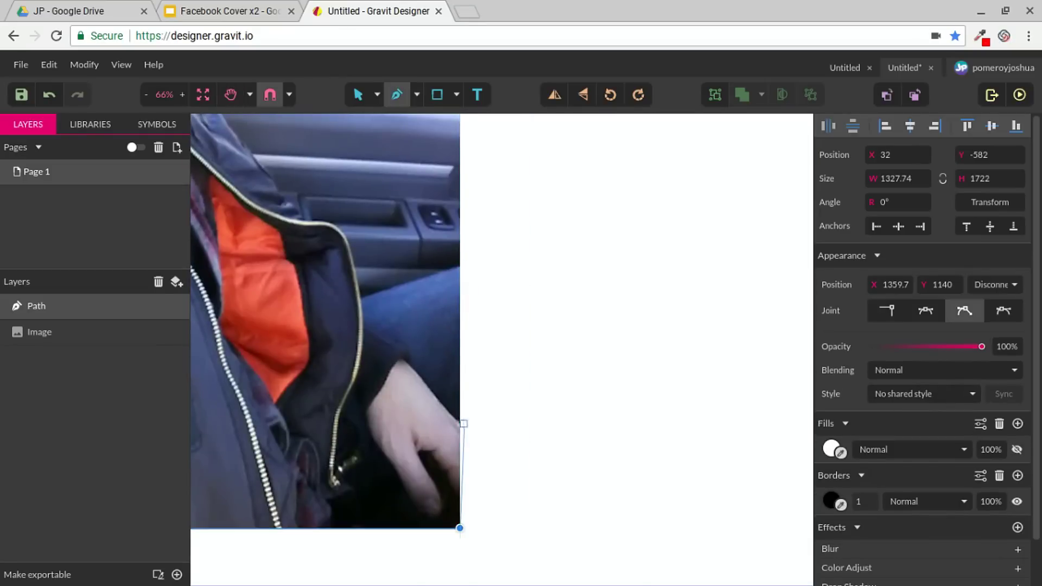
Step: Trace the path up from the hand and sleeve cuff along the open jacket's outer zipper edge
click(404, 361)
click(405, 349)
click(363, 324)
click(347, 241)
click(305, 221)
Step: Continue the path up the jacket's front to the collar, under the beard and around the chin
key(space)
drag(305, 221, 663, 476)
click(501, 275)
click(527, 275)
click(552, 255)
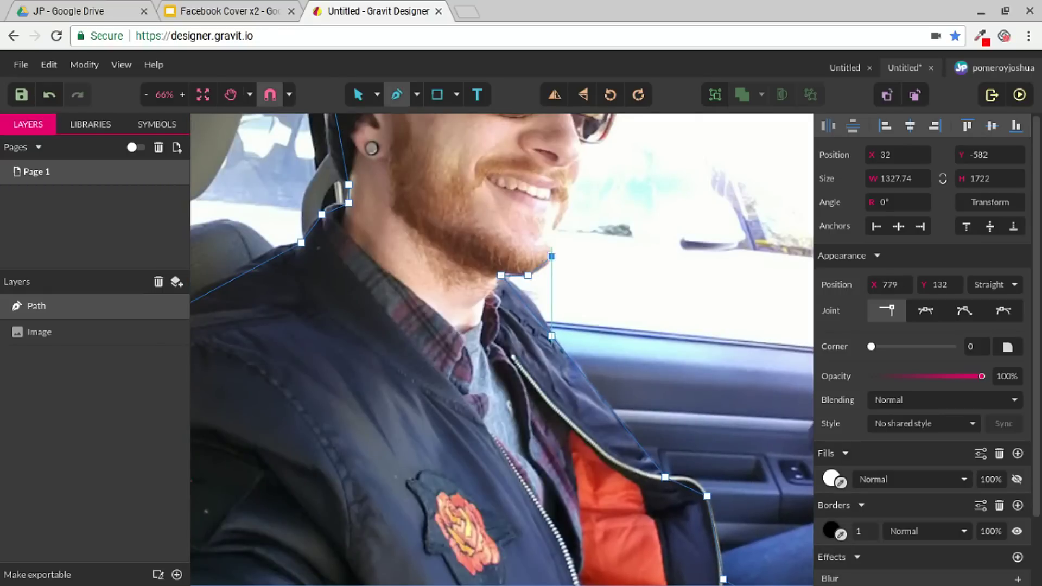
click(558, 226)
Step: Turn off snapping and trace the path up the lips and nose and around the front of the sunglasses
key(ctrl+0)
scroll(616, 291, up, 2)
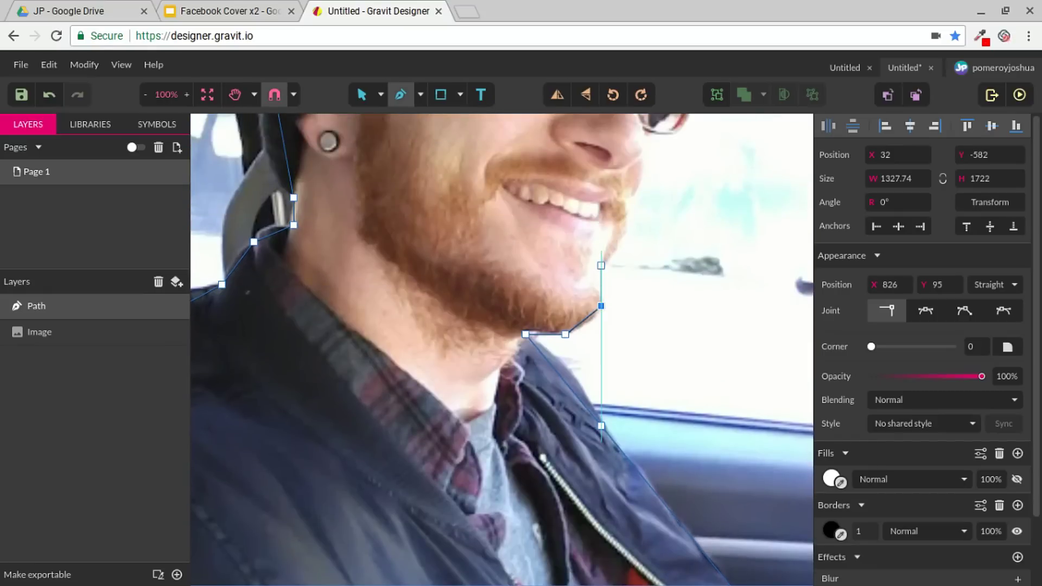
click(601, 264)
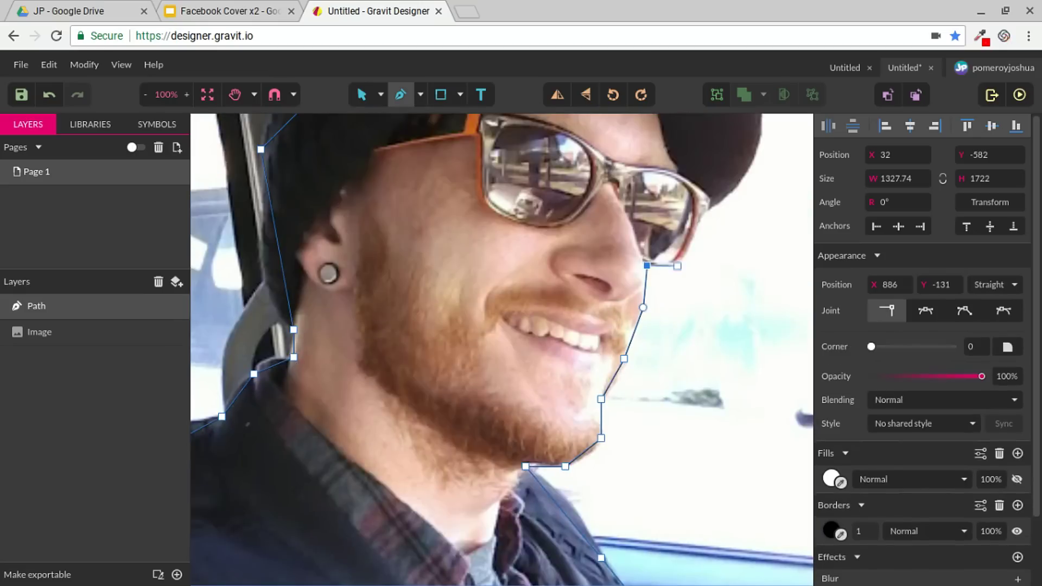
click(677, 266)
click(709, 212)
Step: Trace the path around the hat's brim and close it at the starting point on top of the hat
key(space)
drag(709, 211, 576, 503)
click(625, 377)
click(531, 316)
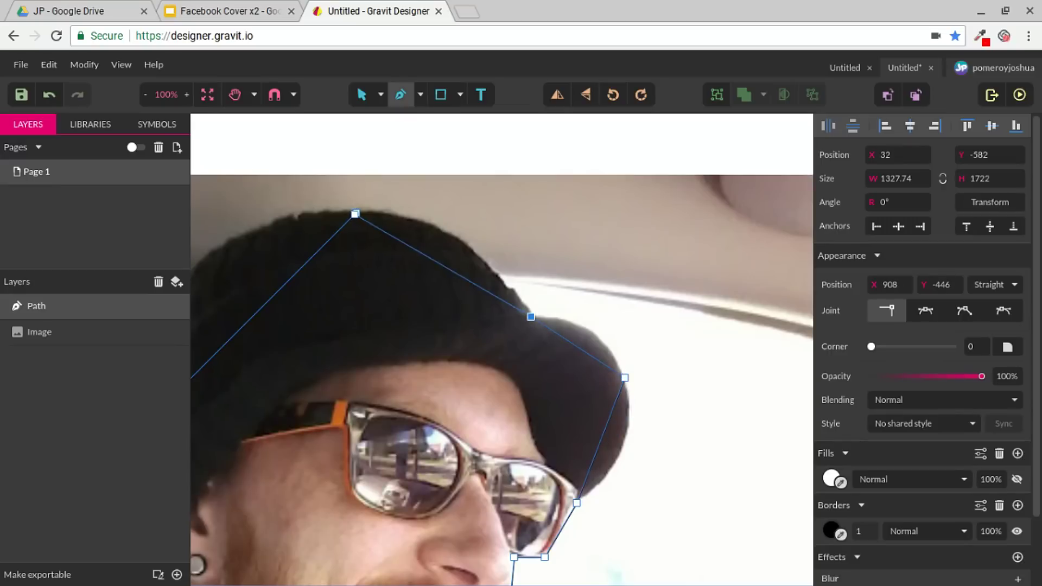
click(355, 214)
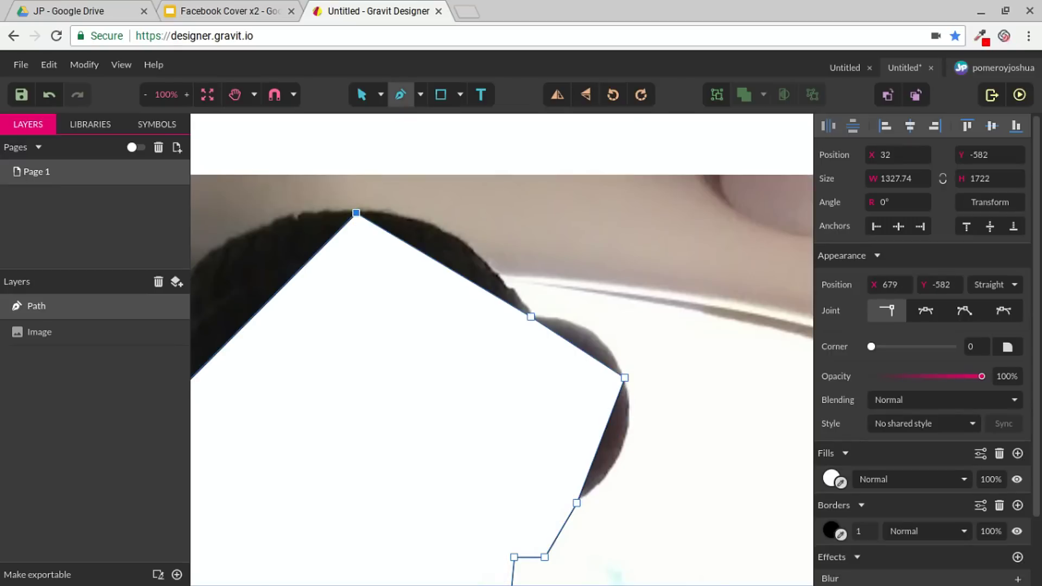
Step: Bend the path segment between the hat's top and back points with the Subselect tool to follow the hat's outline
key(ctrl+minus)
key(ctrl+minus)
key(ctrl+plus)
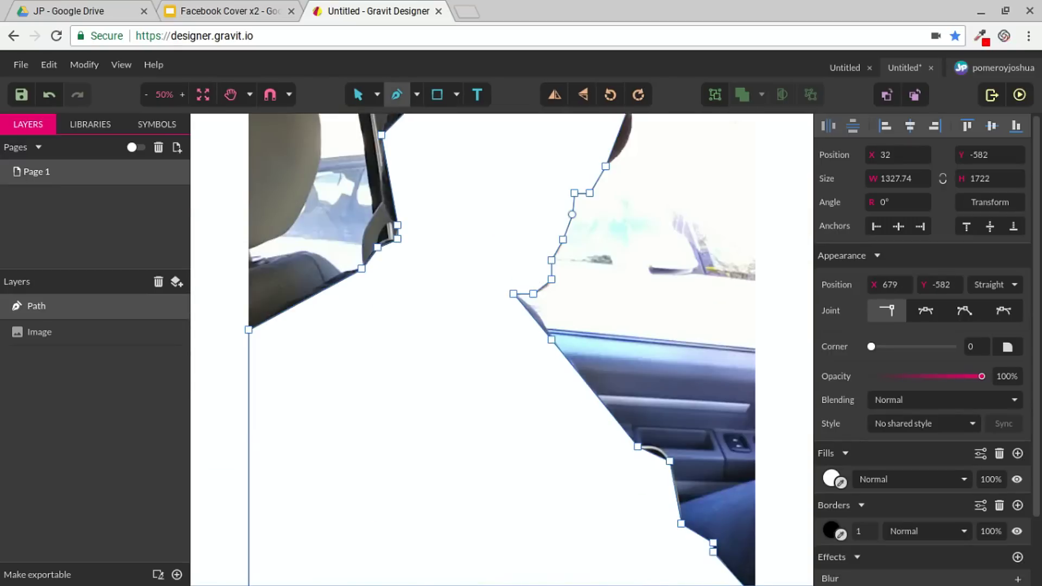
scroll(502, 347, up, 3)
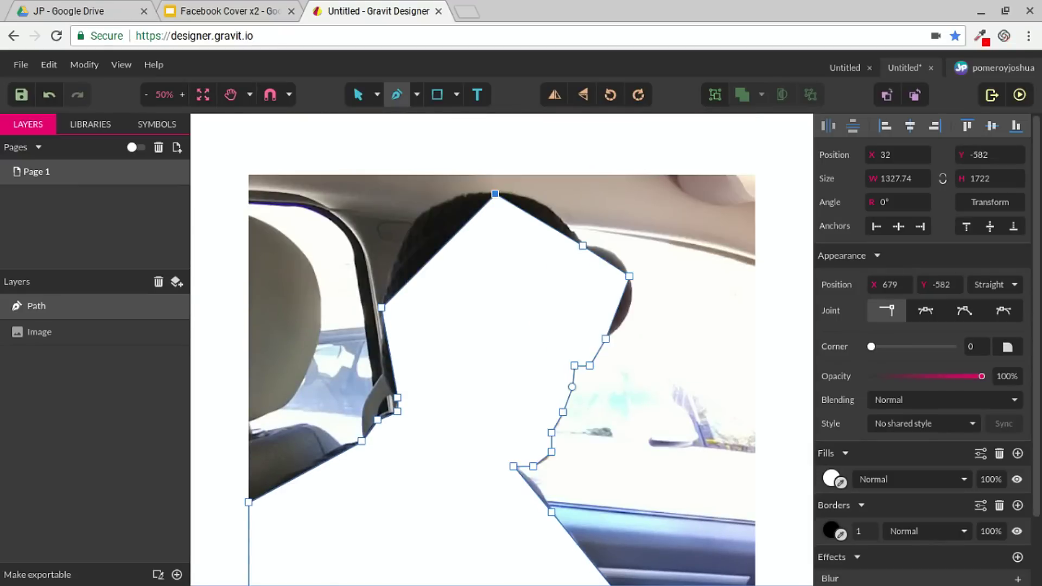
scroll(454, 255, up, 1)
scroll(407, 271, up, 1)
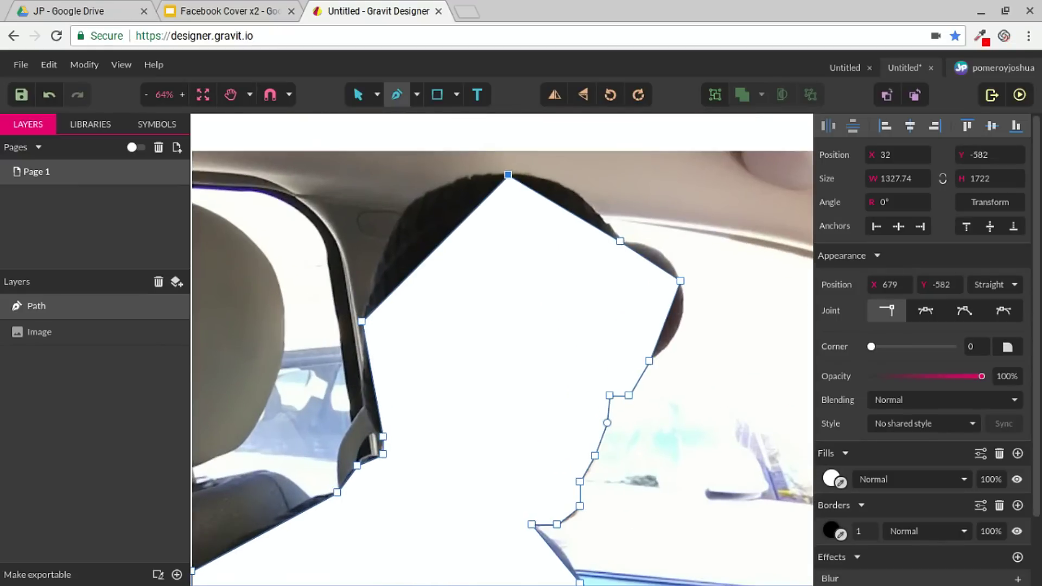
click(377, 95)
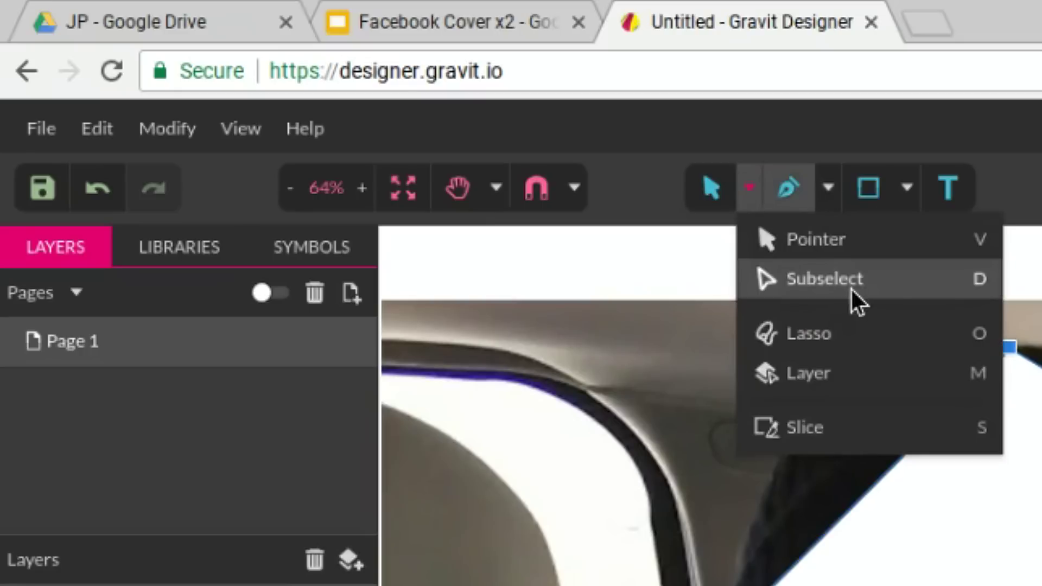
click(881, 279)
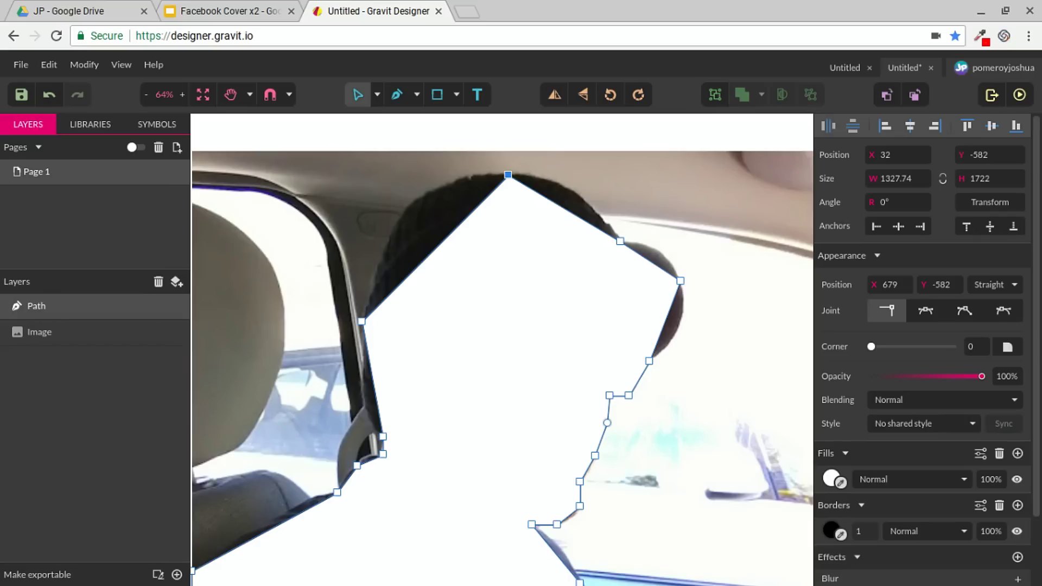
drag(434, 248, 413, 205)
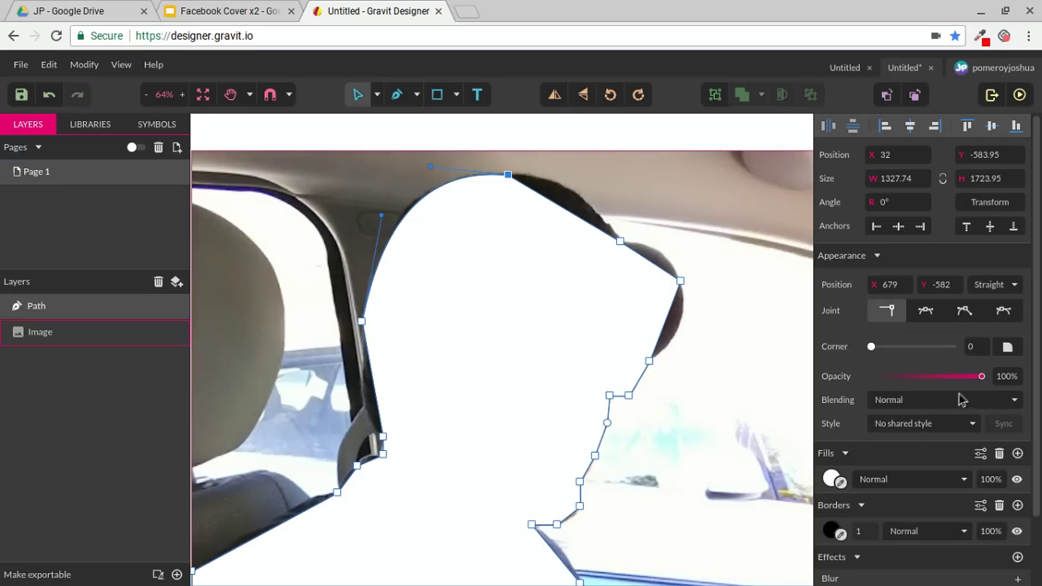
Step: Set the path's opacity to 41% and curve the segment behind the ear along the hat's back edge
drag(982, 377, 916, 377)
scroll(357, 400, up, 5)
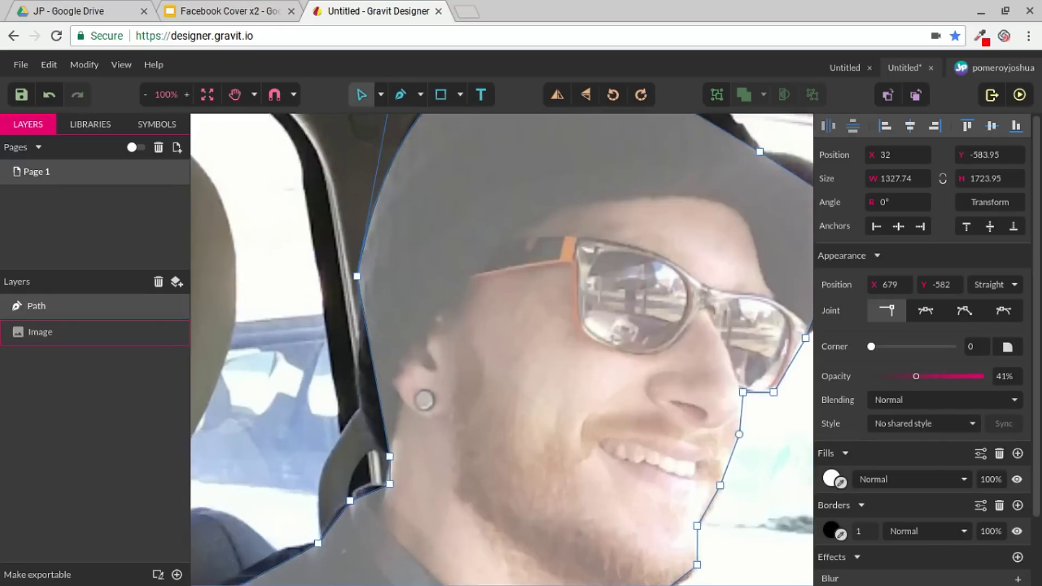
drag(409, 400, 372, 400)
Step: Adjust the point at the back of the neck and curve the adjacent segments to follow the jacket collar
key(space)
drag(372, 499, 575, 159)
drag(631, 211, 623, 212)
drag(596, 226, 593, 212)
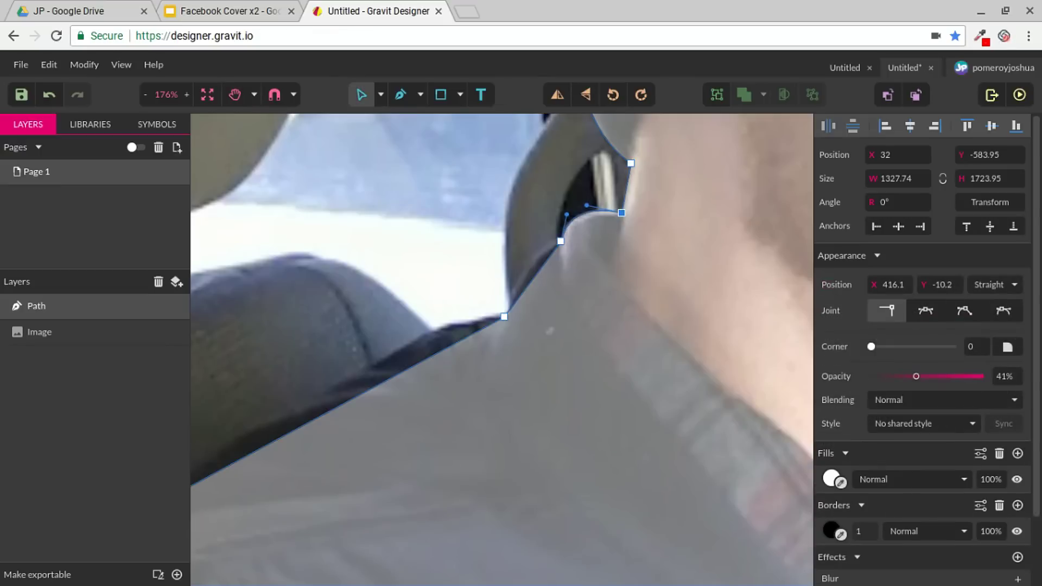
drag(535, 278, 525, 266)
Step: Curve the segment between the collar and the photo's left edge so it follows the shoulder
key(space)
drag(525, 266, 727, 182)
drag(678, 260, 658, 174)
key(v)
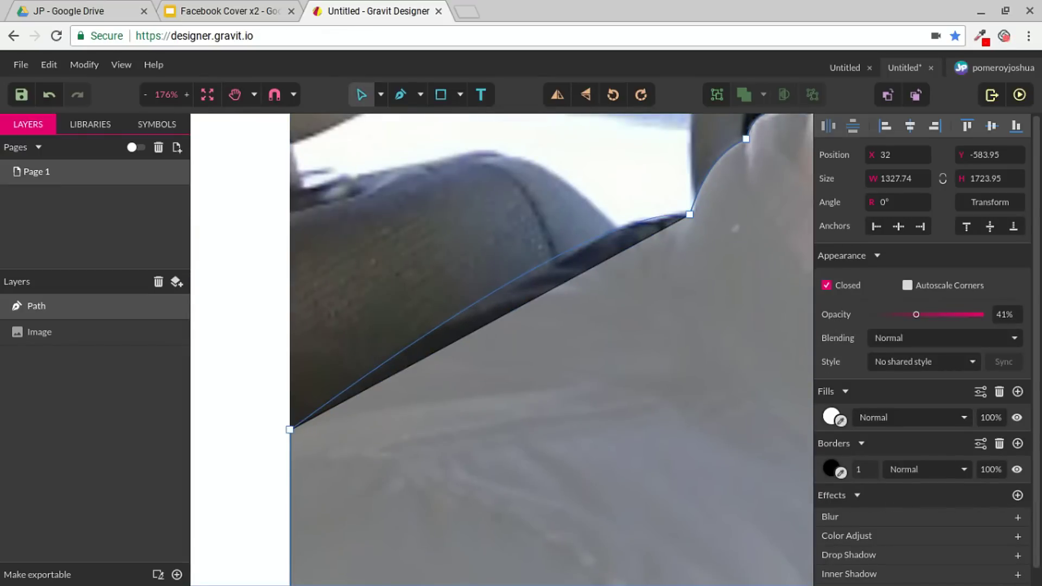
drag(530, 277, 529, 274)
Step: Bend the segment along the open jacket's outer zipper edge, just above the hand, to match the jacket
key(space)
drag(291, 495, 281, 270)
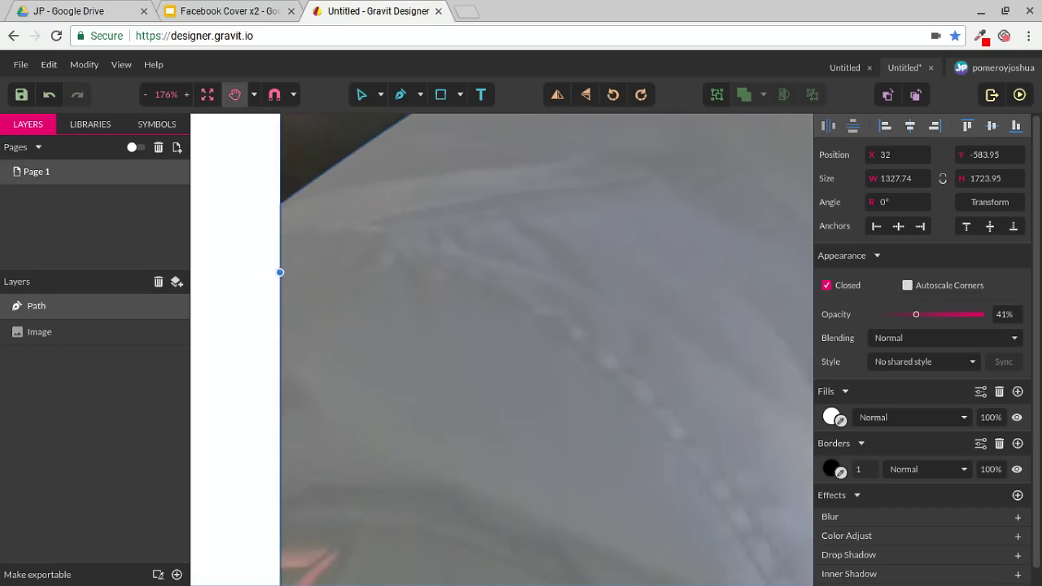
scroll(470, 319, down, 6)
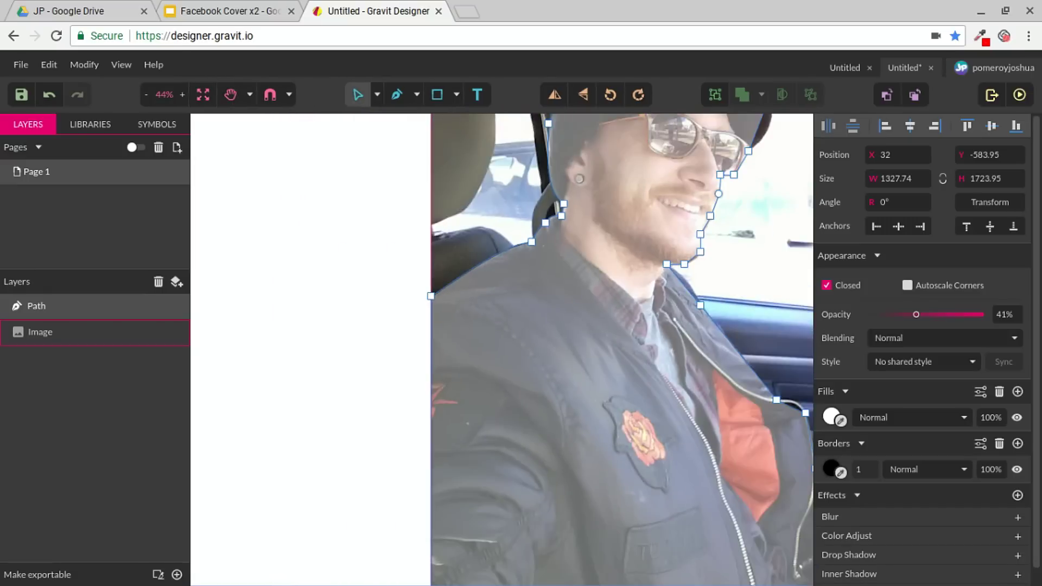
scroll(682, 417, up, 2)
scroll(770, 458, up, 2)
key(space)
drag(770, 458, 438, 180)
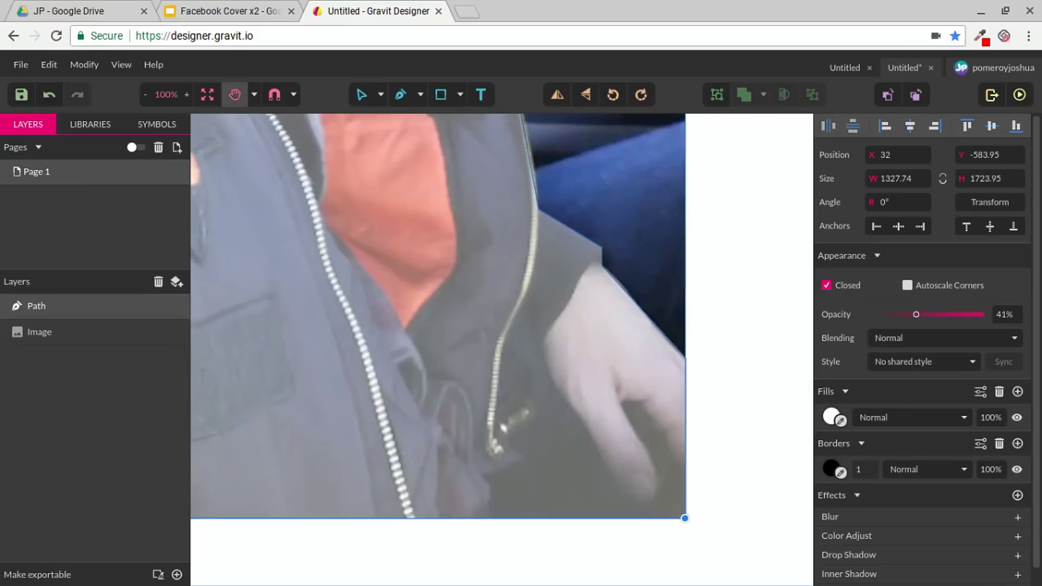
scroll(624, 328, up, 2)
key(space)
drag(587, 211, 598, 525)
key(space)
drag(470, 344, 477, 343)
Step: Curve the short segment over the upper corner of the open jacket flap to follow the zipper
key(space)
drag(476, 342, 763, 452)
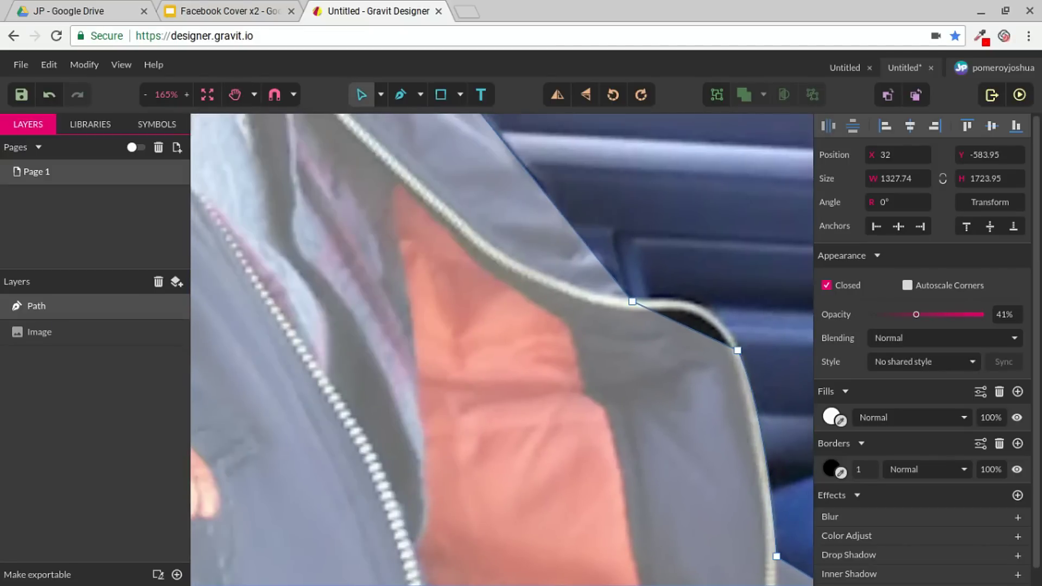
drag(685, 325, 692, 309)
Step: Curve the segment running down from beneath the chin so it follows the jacket collar's outer edge
key(space)
drag(691, 309, 735, 565)
drag(431, 219, 572, 479)
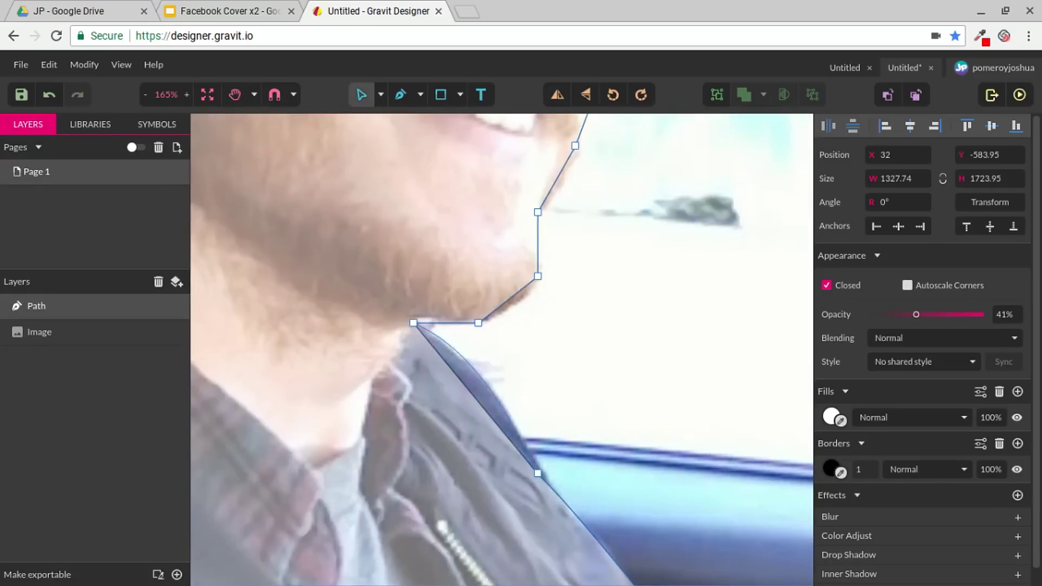
drag(476, 398, 486, 382)
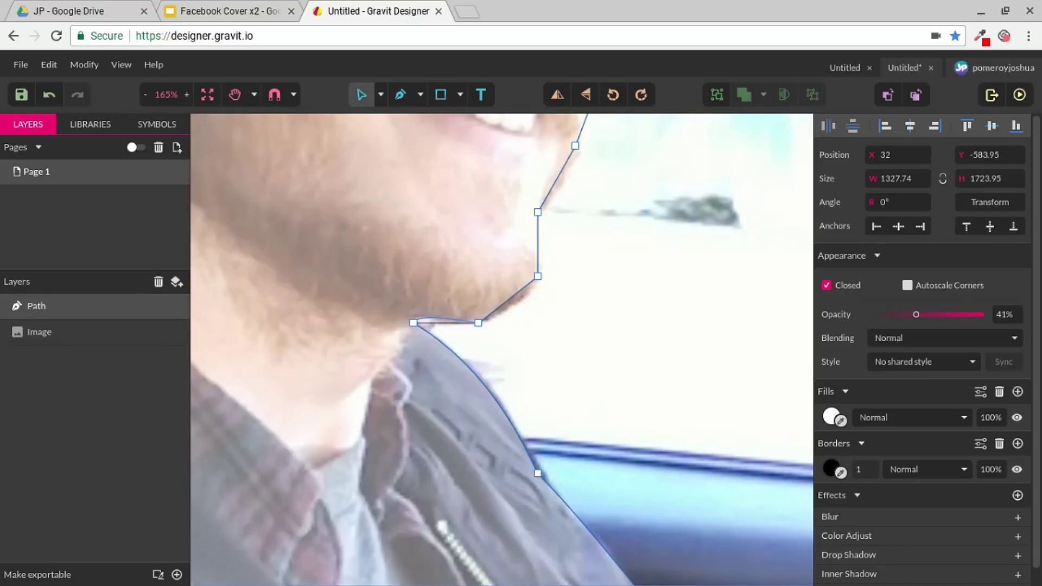
Step: Curve the path segments along the chin, the cheek, the nose side and beneath the sunglasses lens so they follow the face
drag(529, 307, 447, 462)
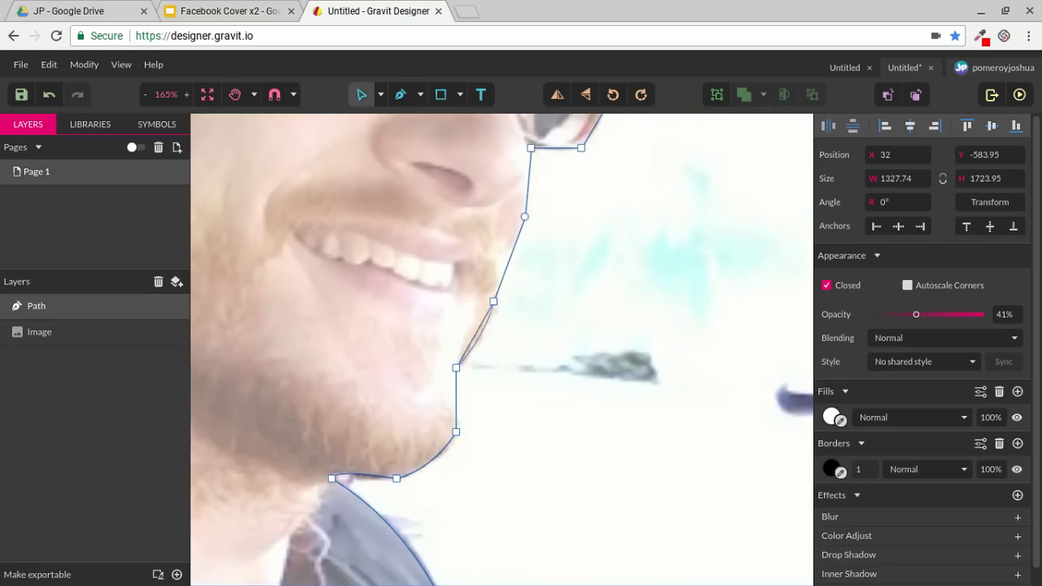
drag(502, 271, 493, 447)
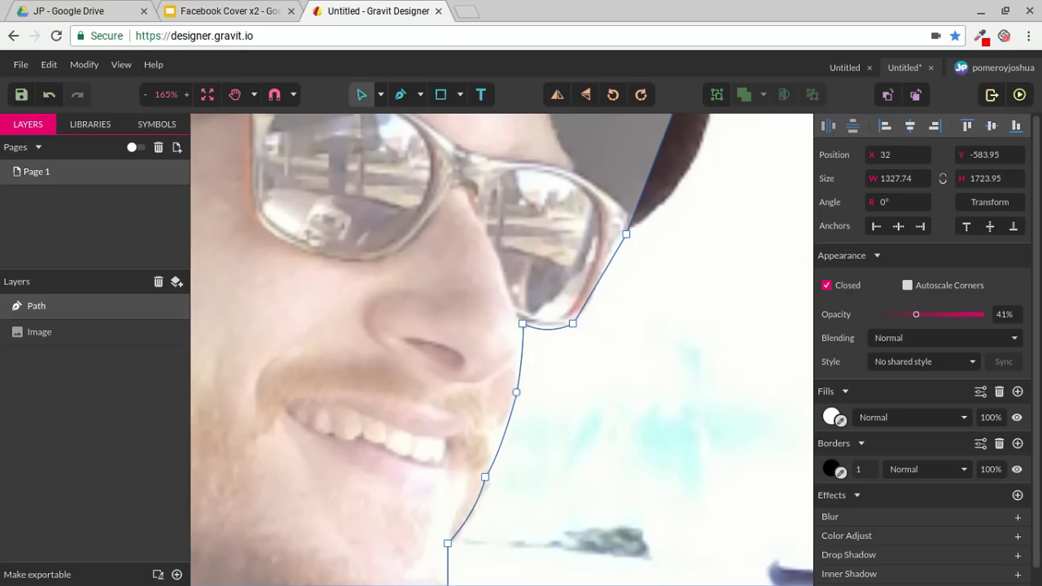
Step: Bend the two path segments around the hat's brim so they follow its front and upper edges
drag(600, 244, 471, 472)
drag(537, 359, 619, 491)
key(space)
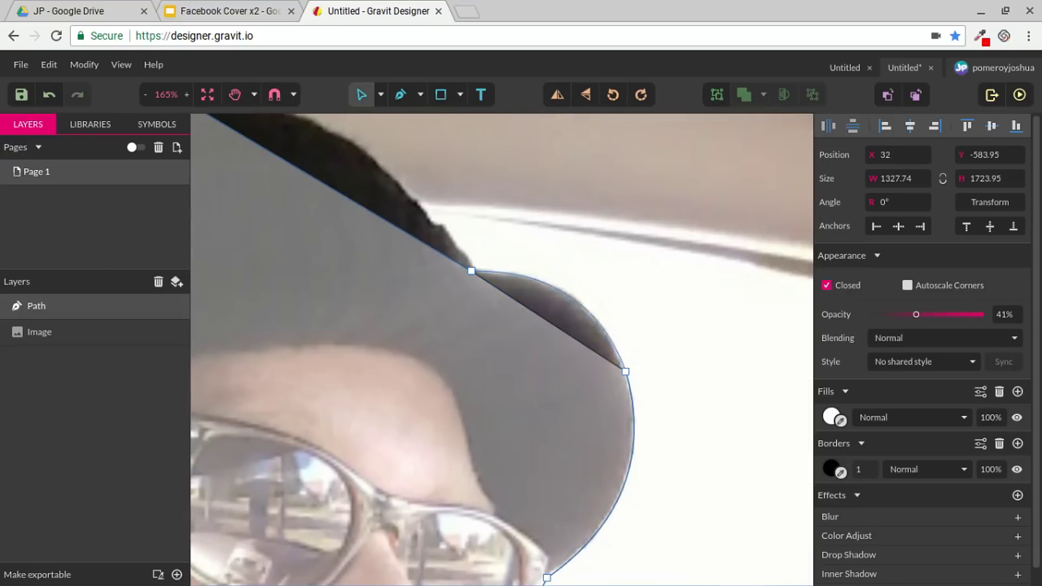
key(space)
Step: Curve the segment between the brim and the top of the hat so it follows the crown
drag(471, 271, 599, 380)
drag(455, 295, 477, 252)
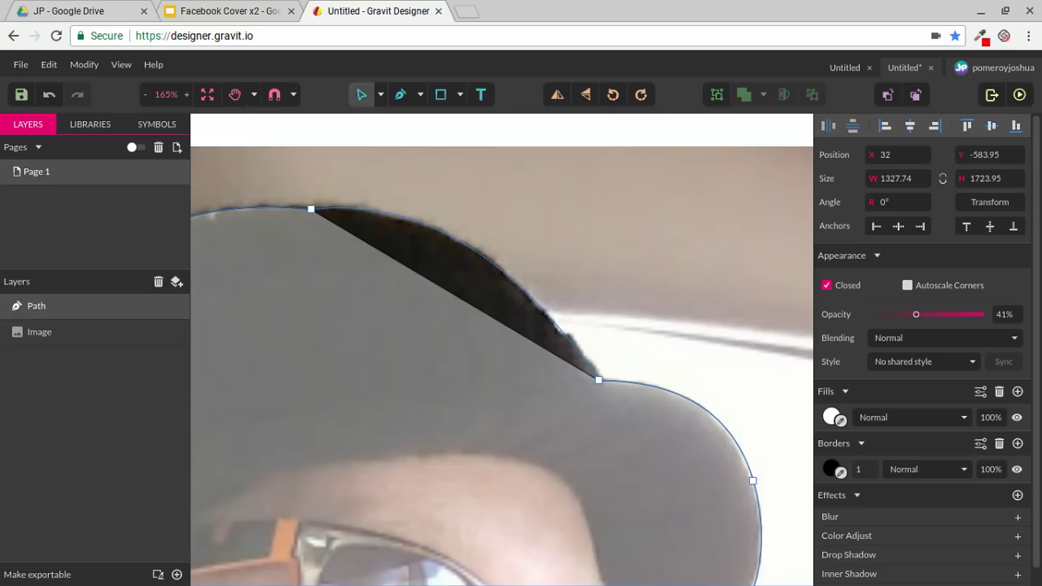
key(space)
drag(478, 252, 662, 270)
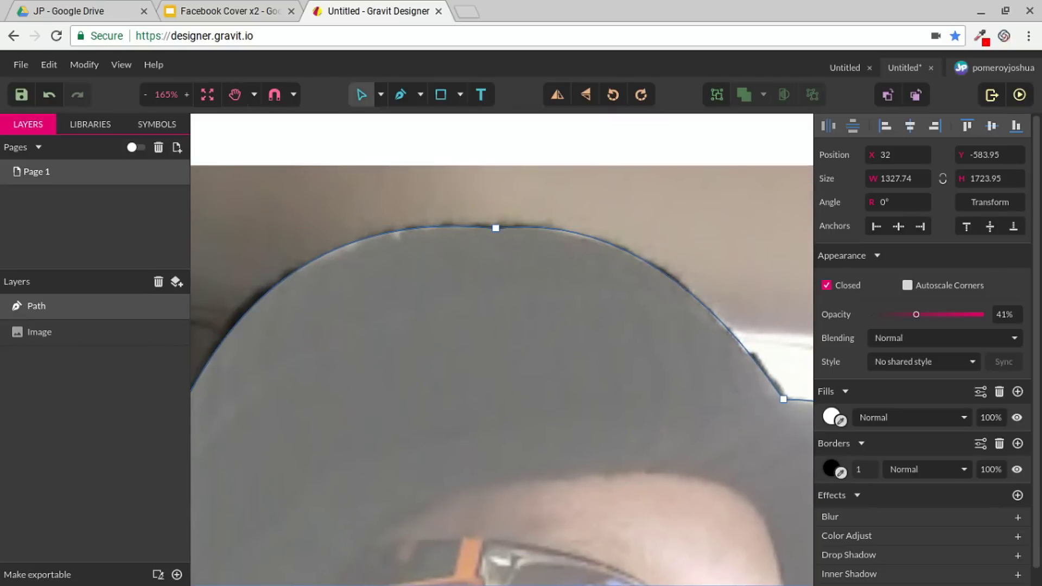
Step: Give the node at the top of the hat a symmetric joint and position it on the hat's upper edge
double_click(496, 228)
double_click(495, 228)
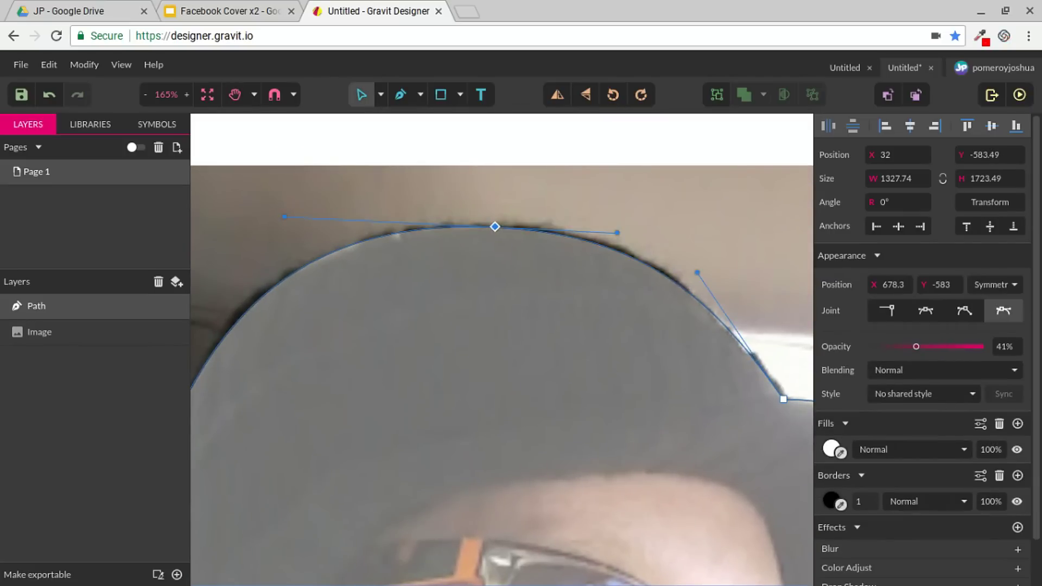
scroll(571, 290, down, 8)
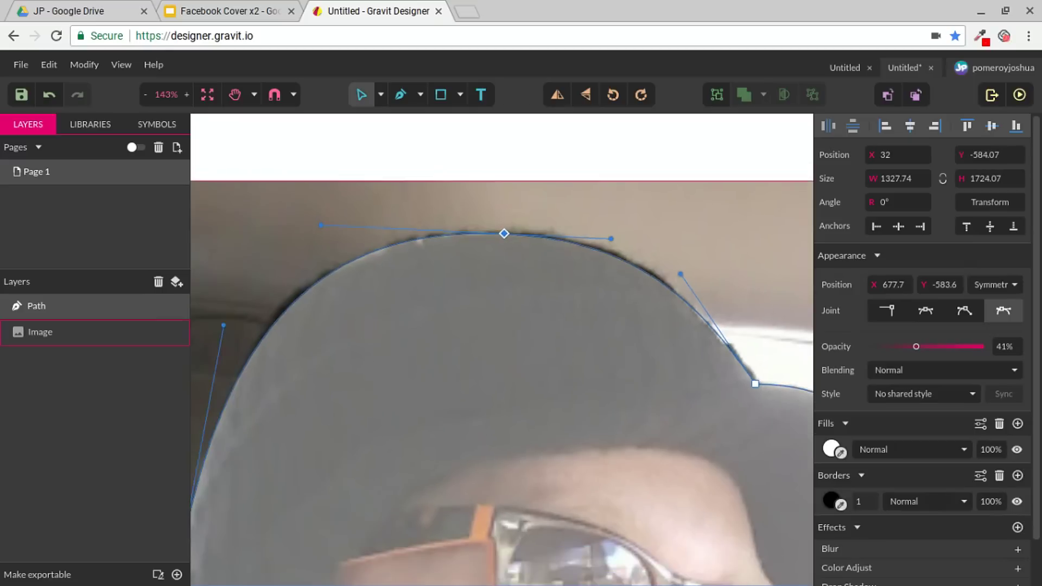
scroll(638, 508, up, 4)
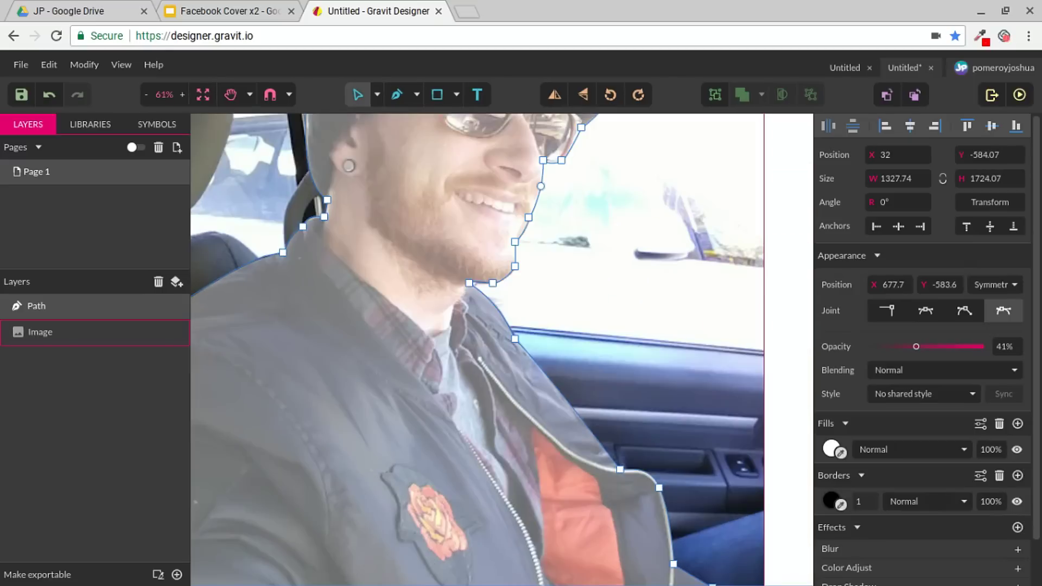
scroll(540, 193, up, 5)
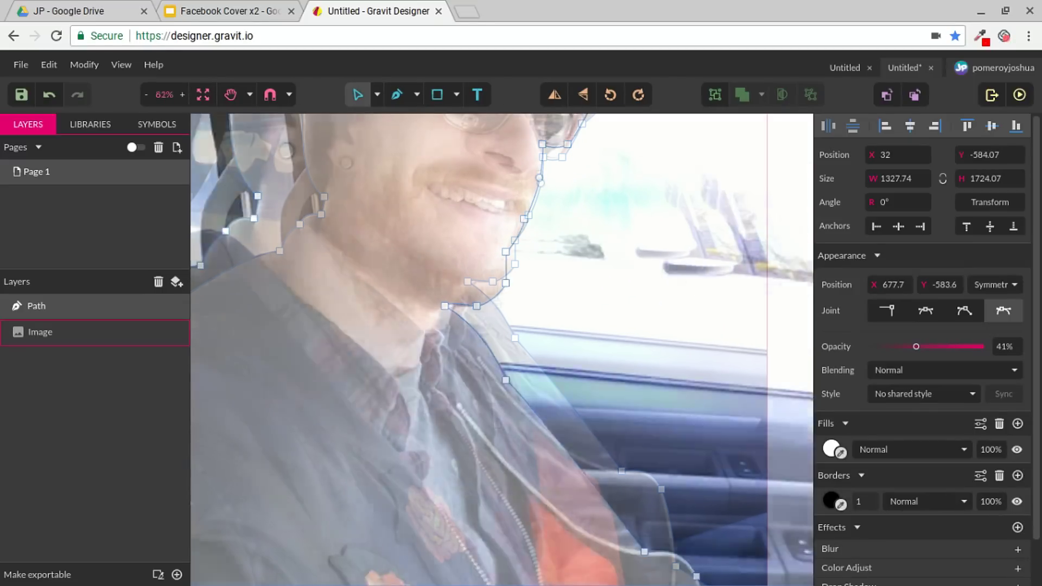
Step: Smooth the path node beside the mouth with a symmetric joint so the cheek outline runs evenly
double_click(501, 267)
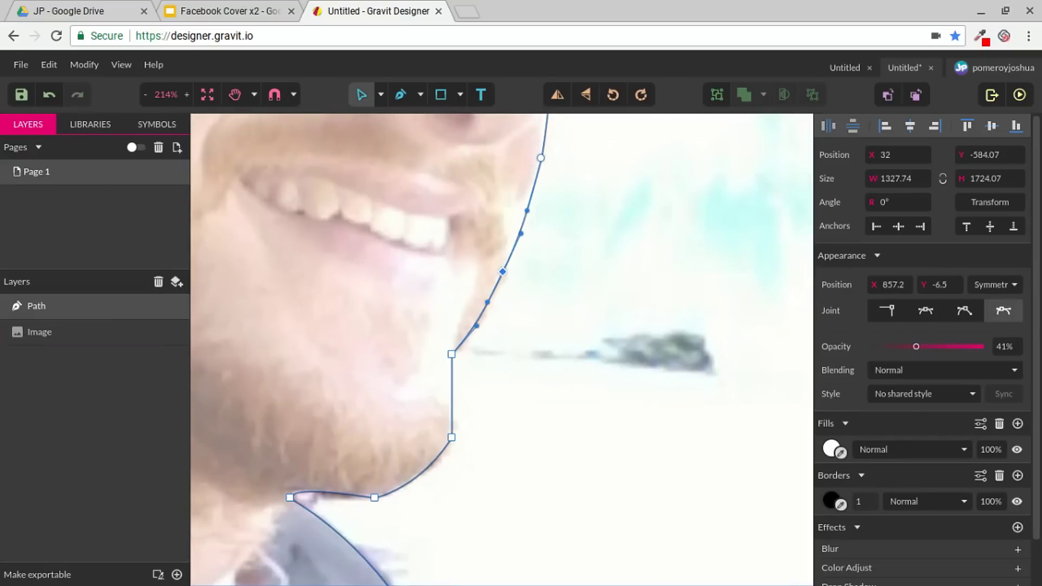
scroll(502, 347, up, 4)
scroll(565, 304, up, 2)
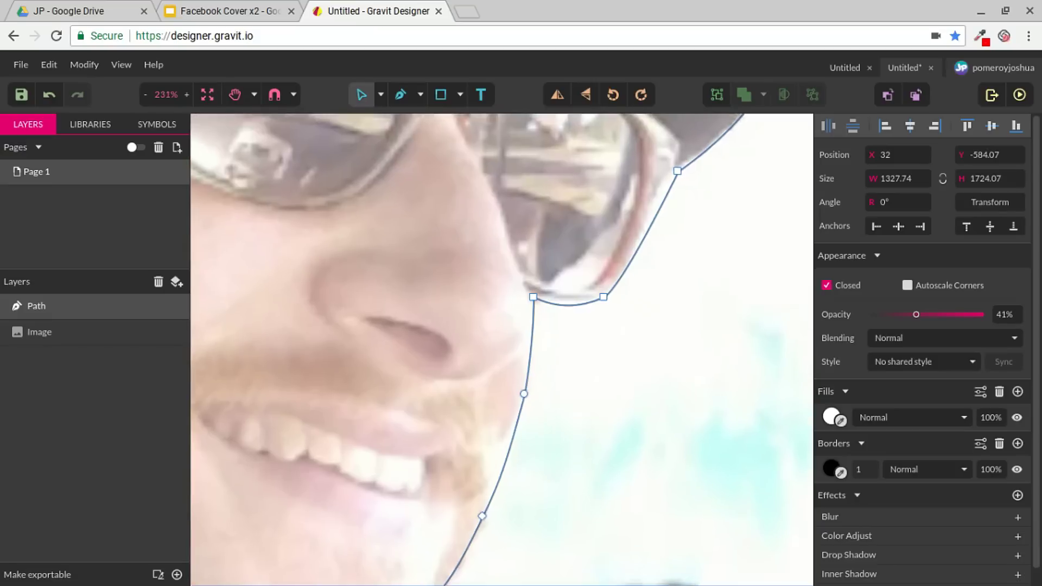
Step: Check and fine-tune the path around the lower outer corner of the sunglasses and down to the chin
click(612, 294)
scroll(716, 222, down, 2)
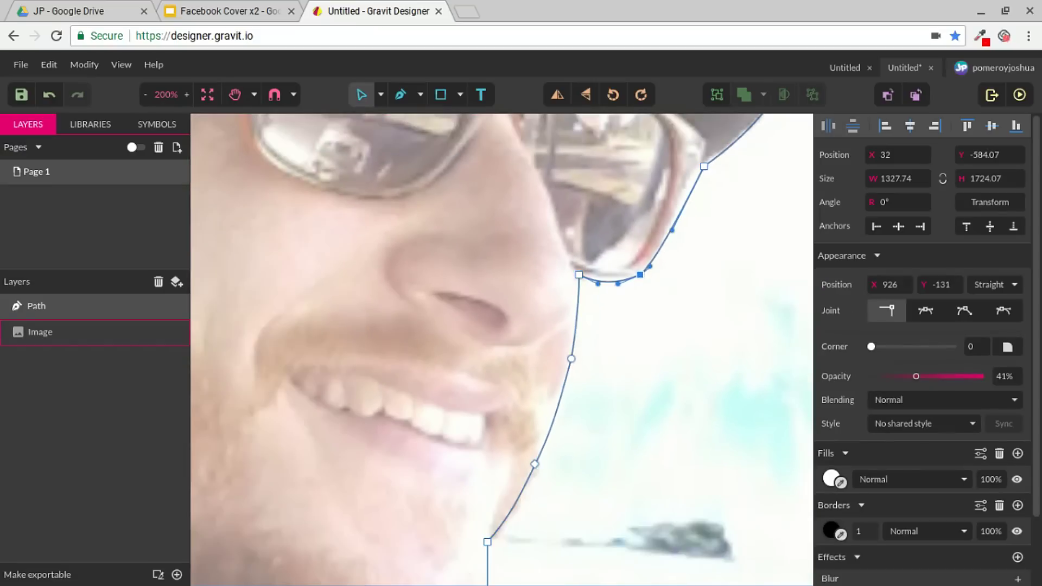
drag(712, 217, 607, 372)
scroll(601, 367, up, 4)
drag(530, 425, 523, 461)
click(482, 492)
drag(536, 377, 550, 336)
scroll(617, 353, down, 2)
scroll(502, 348, down, 6)
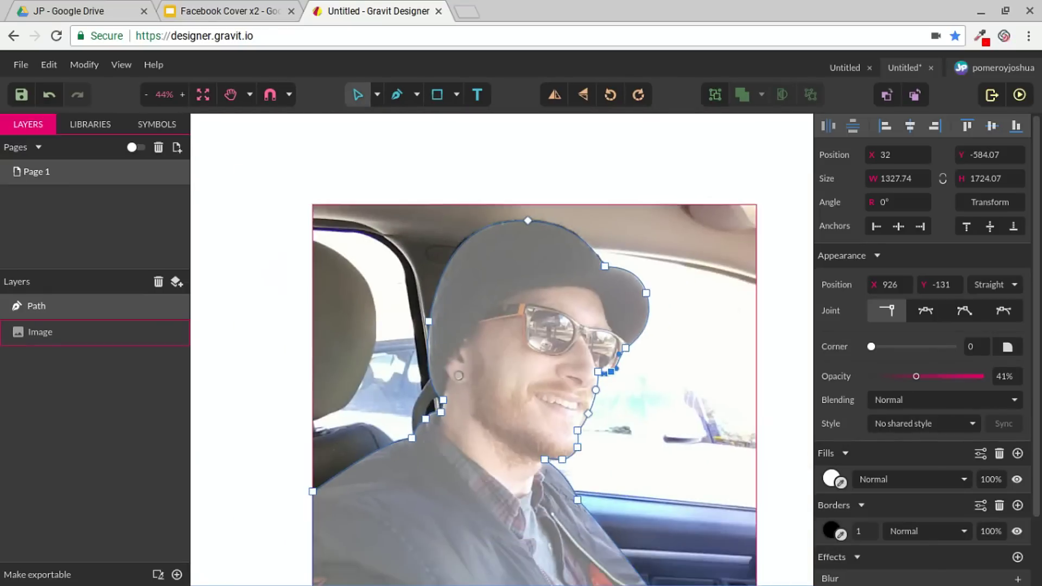
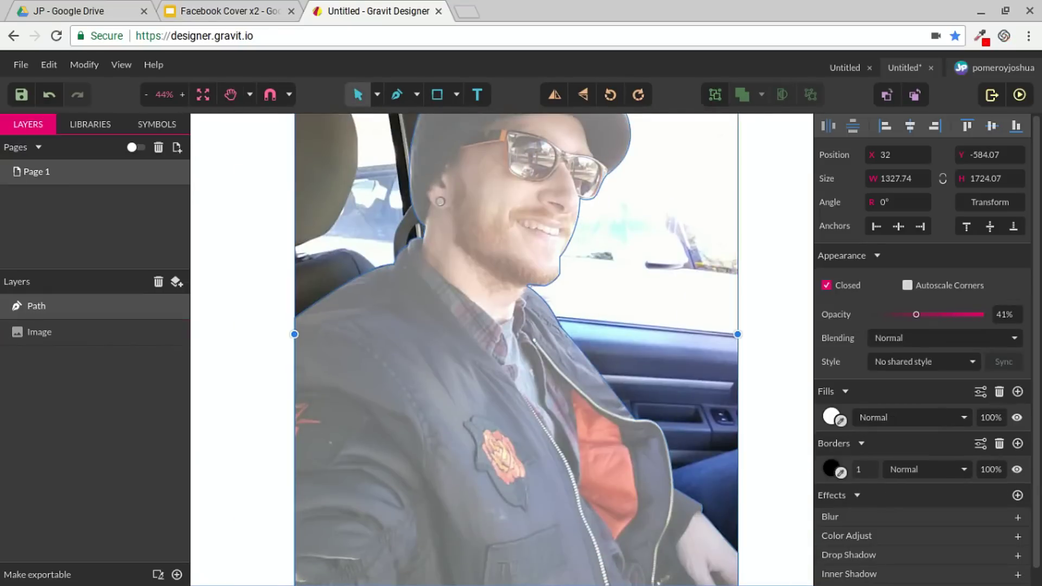
Step: Finish editing the path and move the photo above it in the layer order
key(Escape)
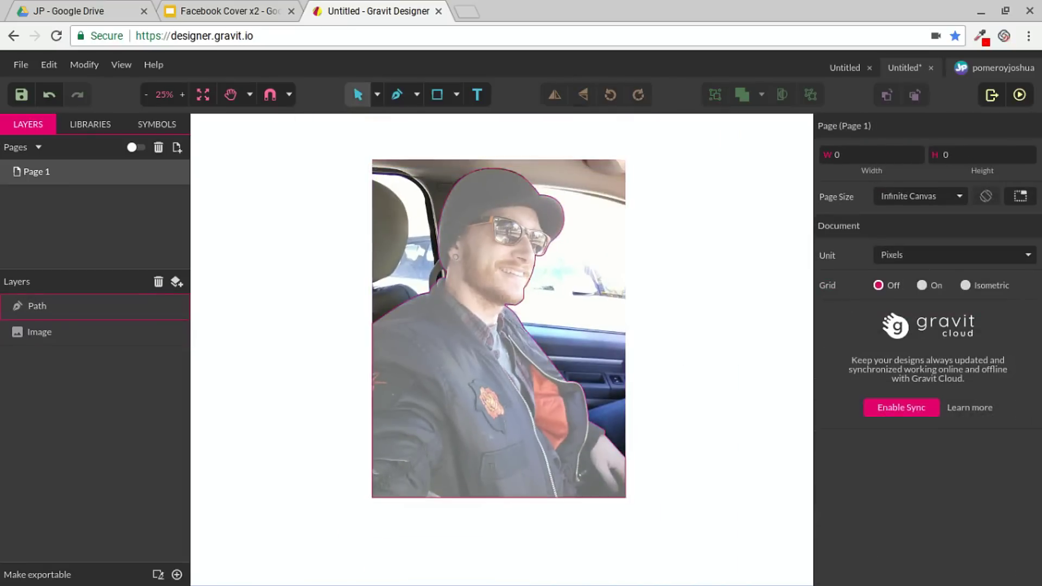
click(39, 332)
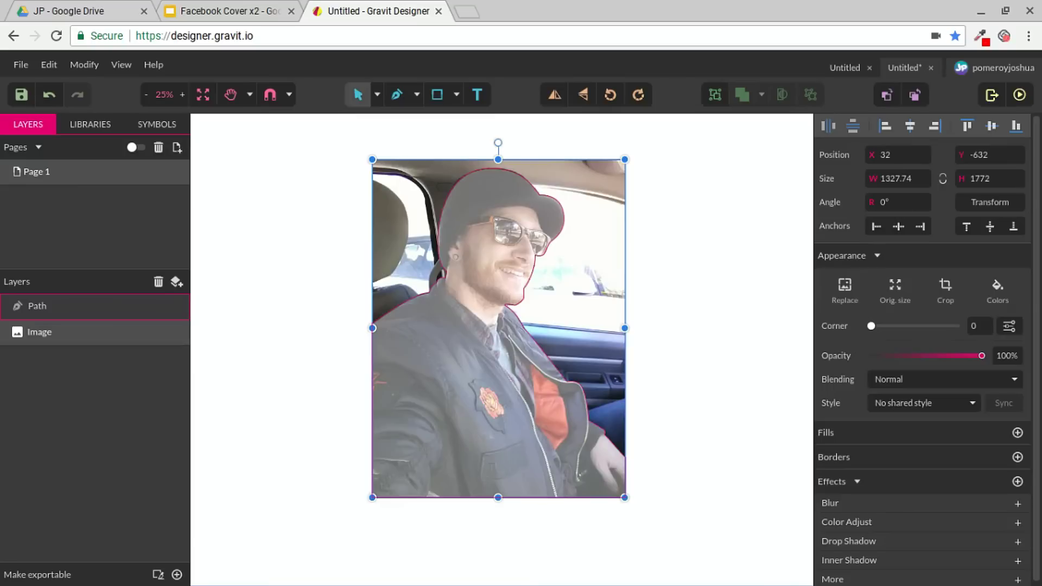
key(ctrl+Up)
Step: Select the photo and the path together and clip the photo to the outline
key(ctrl+a)
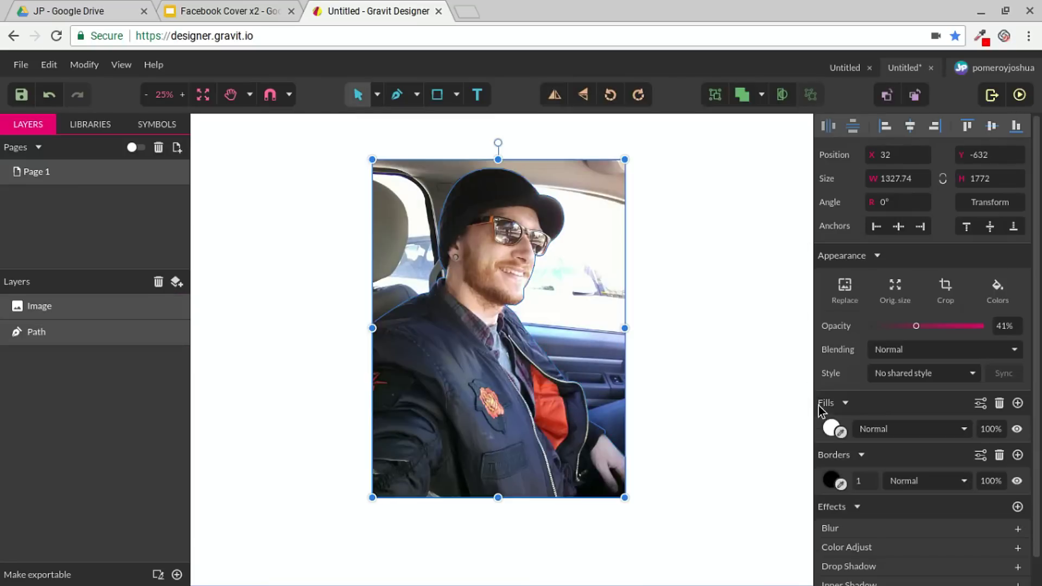
drag(317, 140, 746, 523)
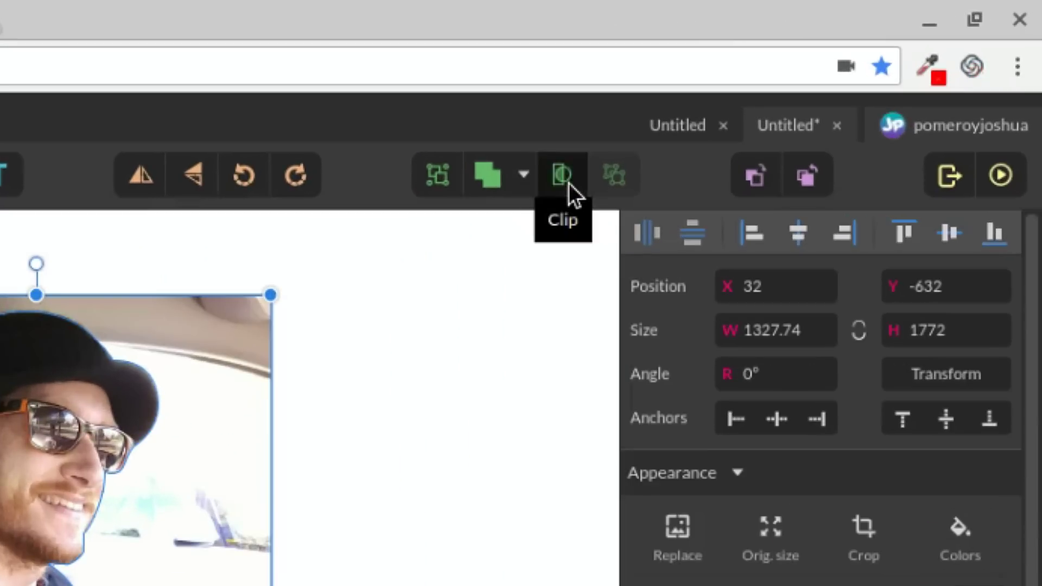
click(568, 184)
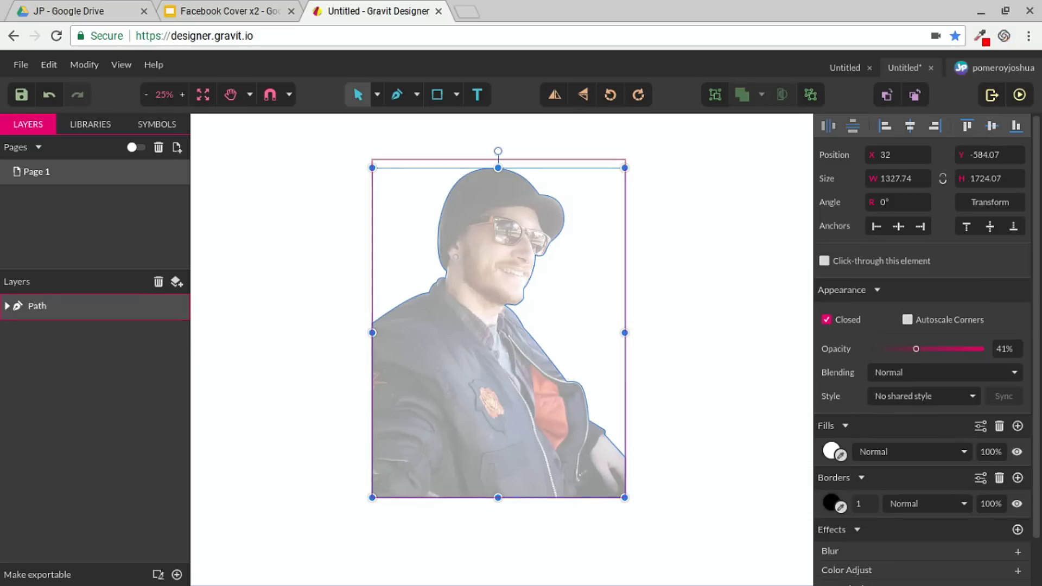
Step: Set the clipped path's opacity to 100% and hide its border
drag(916, 349, 985, 349)
click(757, 332)
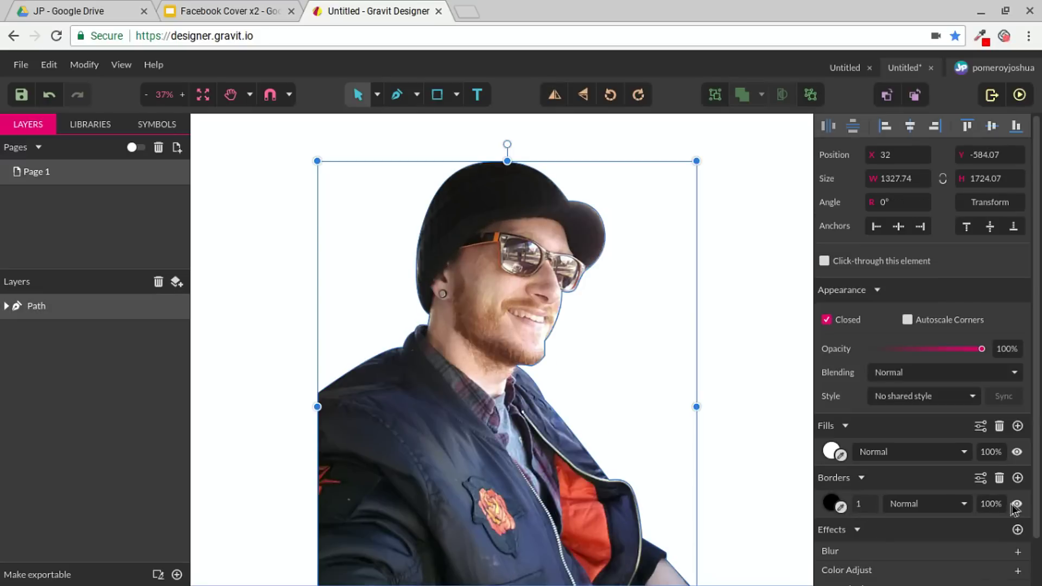
click(1012, 502)
key(Escape)
scroll(421, 269, down, 2)
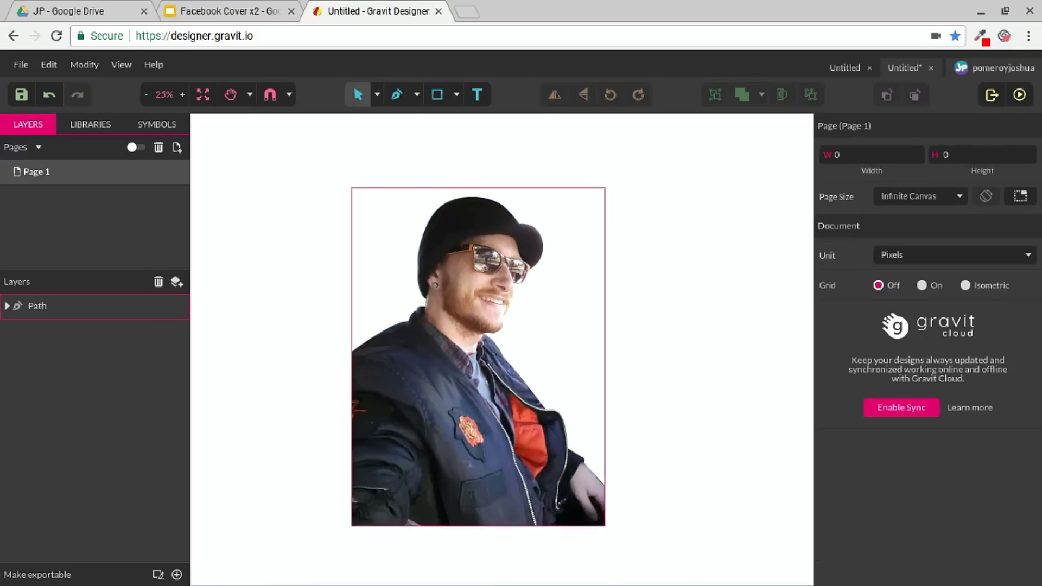
Step: Draw a background rectangle about 3206 by 3031 px around the cutout and place it beneath the path in the layer order
click(436, 95)
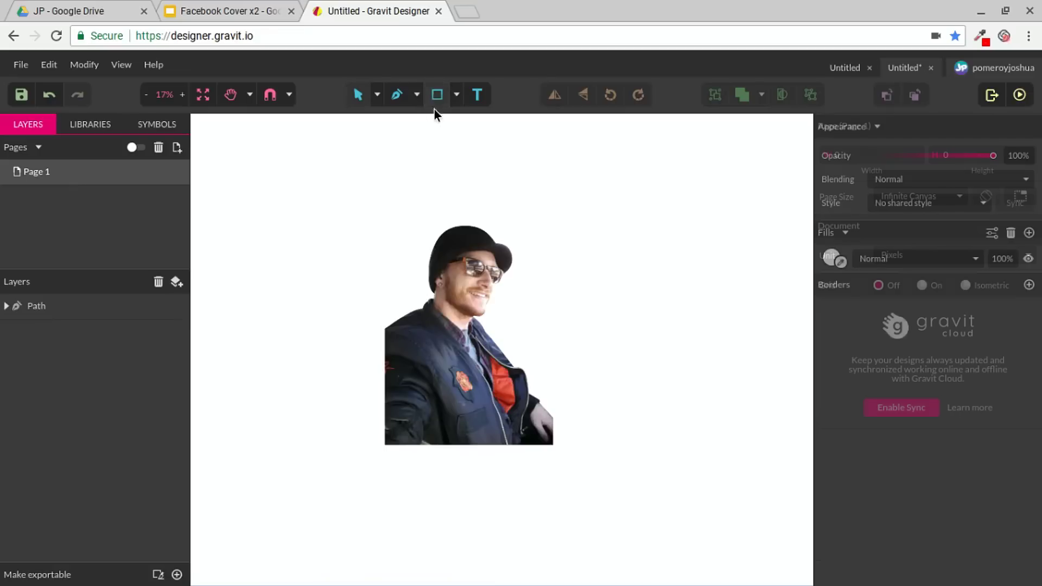
drag(298, 149, 706, 534)
drag(90, 305, 89, 343)
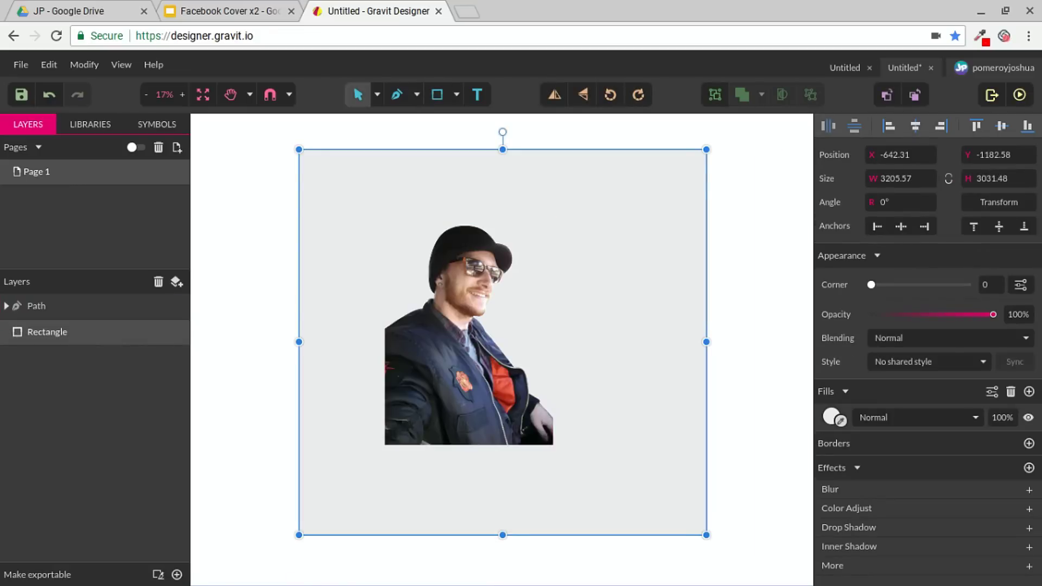
Step: Fill the background rectangle with black (#000000)
click(832, 417)
click(842, 377)
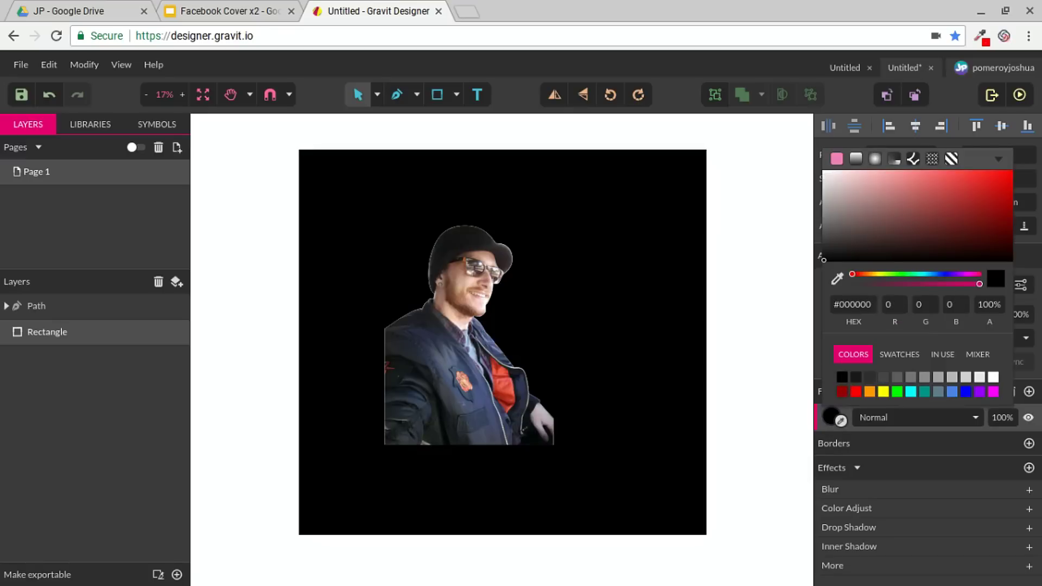
click(762, 347)
Step: Select the clipping path itself, not the photo inside it, for editing its nodes
scroll(451, 239, up, 1)
scroll(432, 263, up, 8)
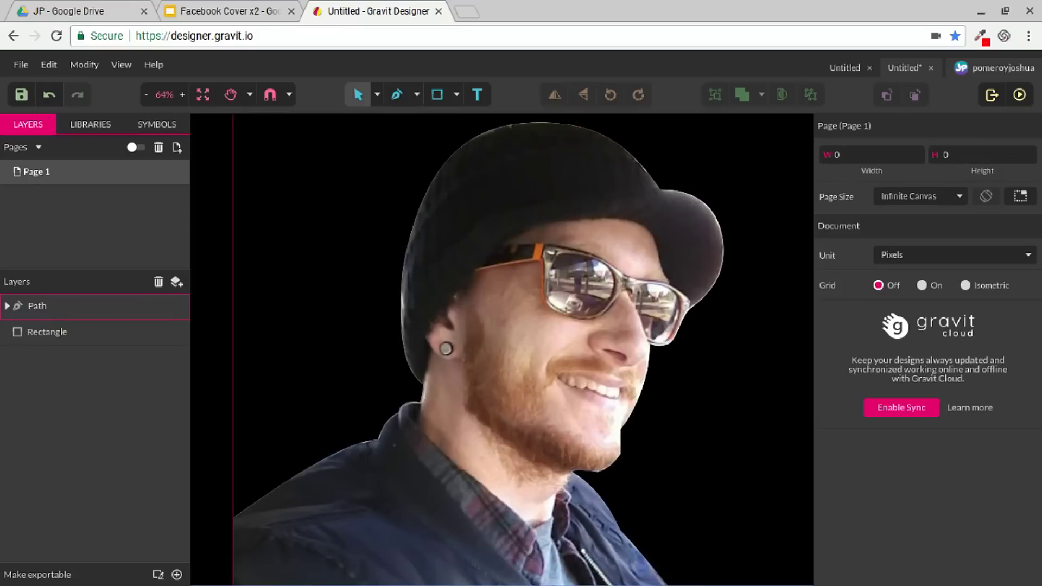
scroll(415, 276, up, 1)
click(416, 275)
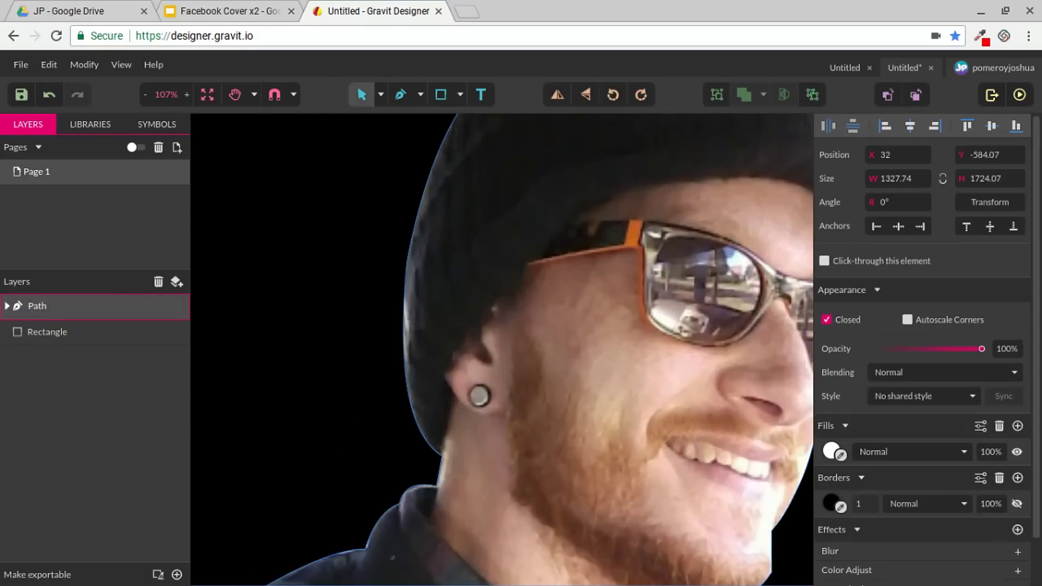
double_click(416, 276)
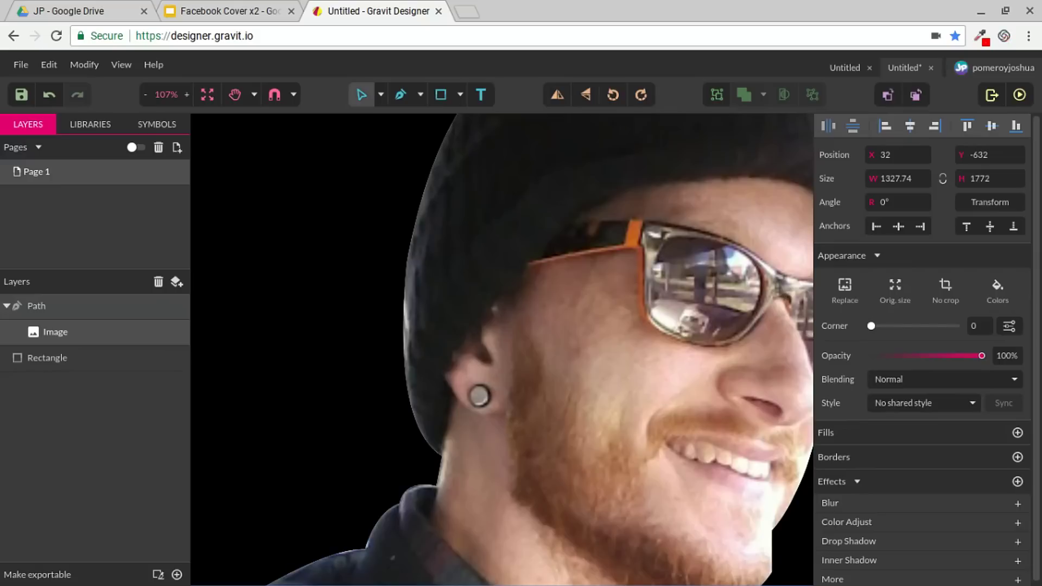
scroll(488, 304, down, 7)
key(Escape)
click(475, 305)
scroll(474, 305, up, 5)
click(44, 307)
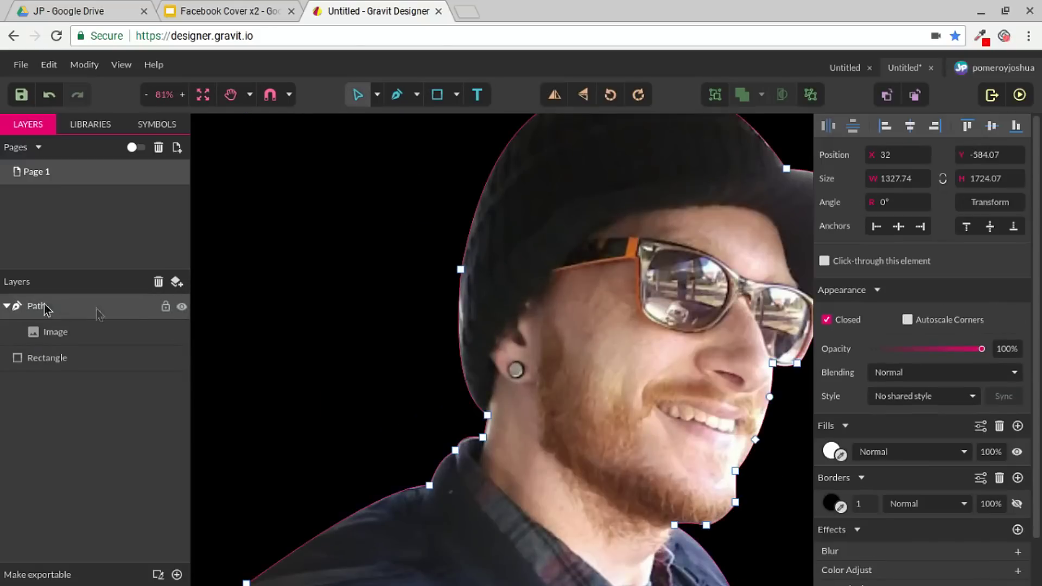
Step: Pull the path segment along the lower back of the hat inward to trim the bright fringe
scroll(485, 330, up, 3)
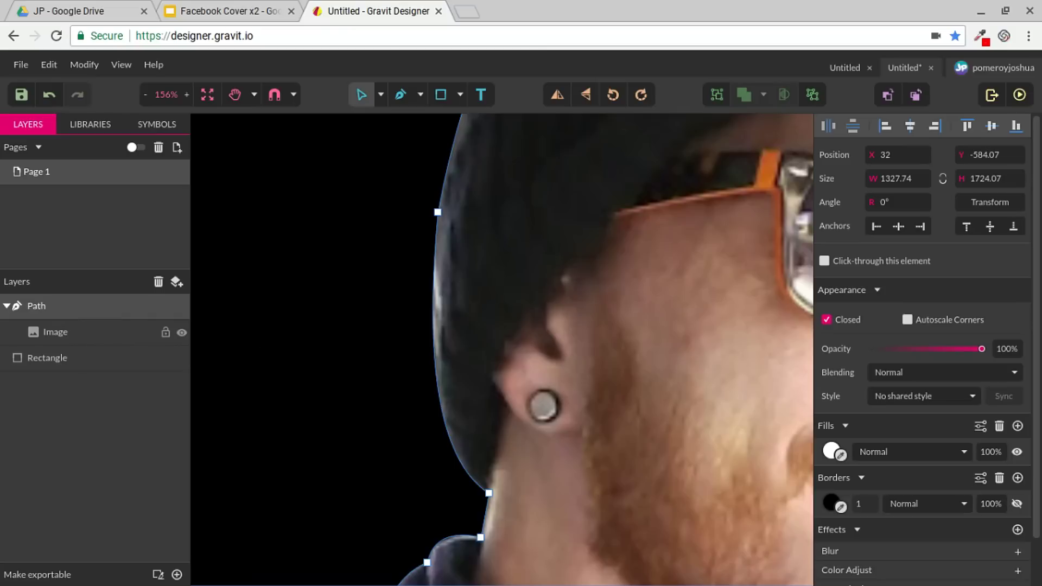
key(ctrl+plus)
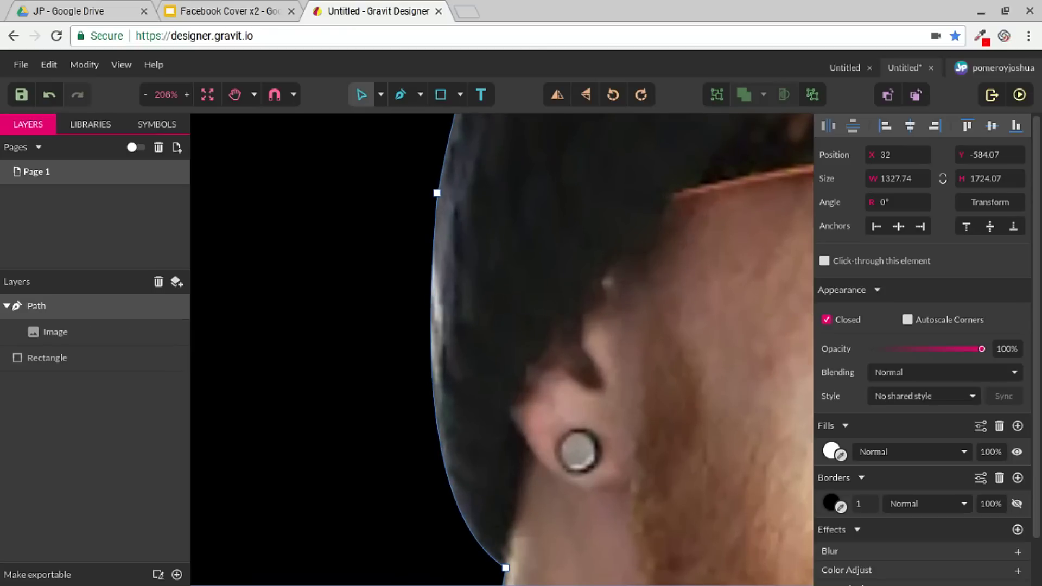
drag(436, 413, 445, 412)
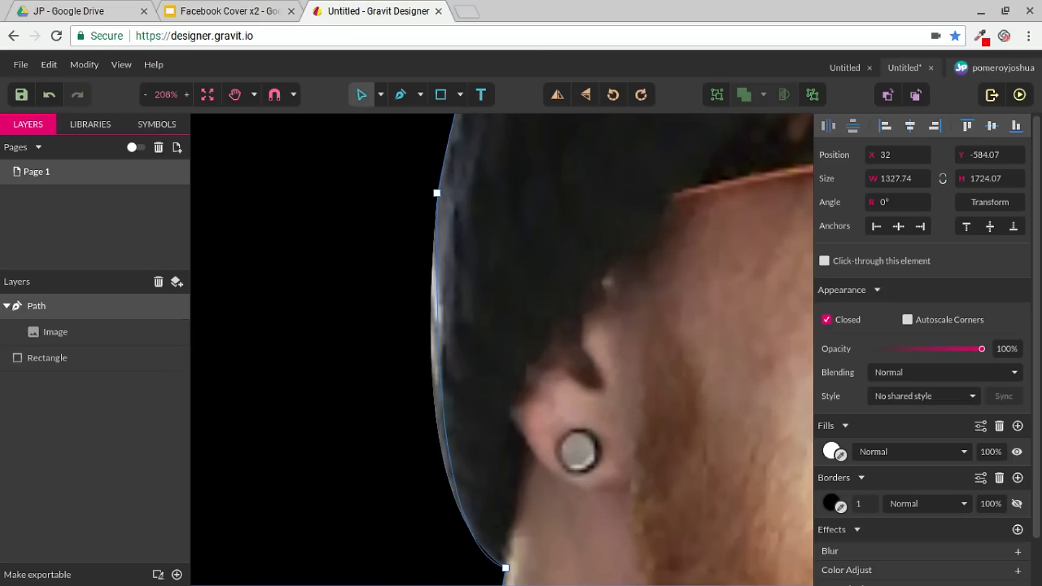
Step: Give the node at the back of the hat a symmetric joint and shift it slightly down and inward
click(437, 194)
click(1000, 344)
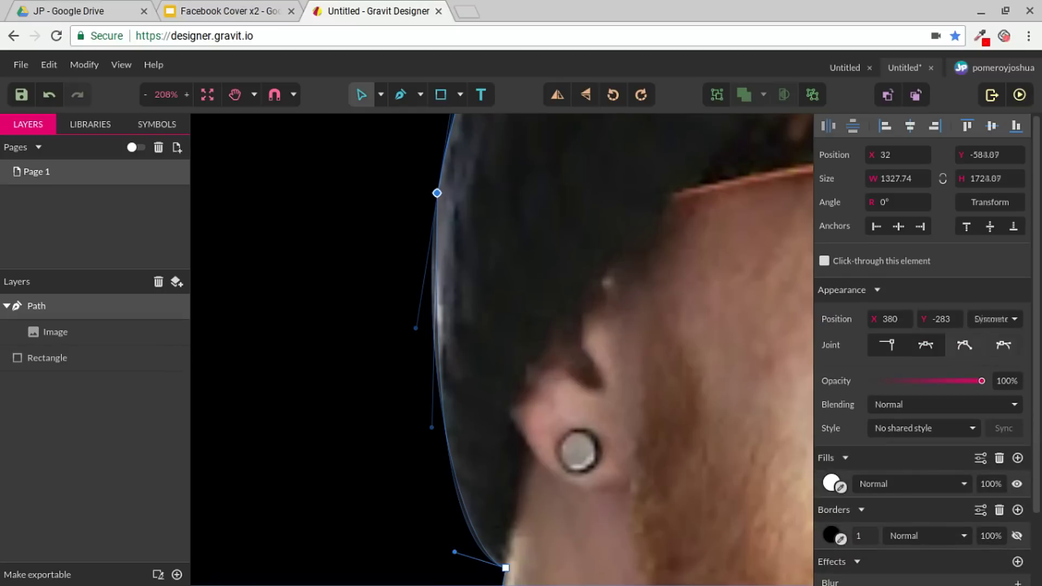
key(Escape)
drag(437, 193, 441, 210)
Step: Nudge the outline at the back of the hat slightly further inward and deselect the path to review the cutout
key(space)
drag(506, 139, 457, 308)
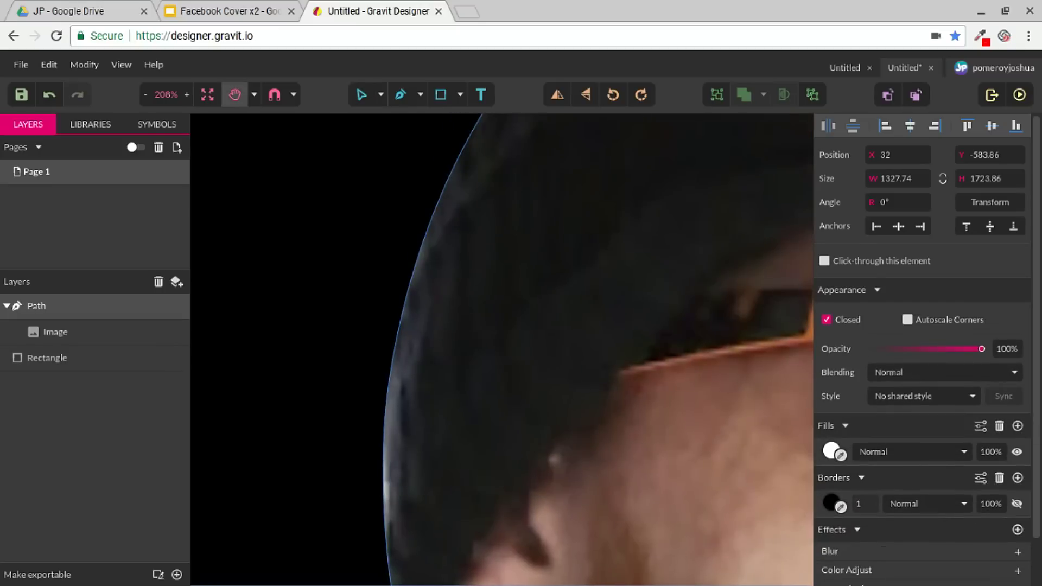
scroll(457, 308, down, 3)
scroll(463, 299, down, 2)
drag(438, 328, 441, 328)
scroll(550, 274, down, 5)
key(Escape)
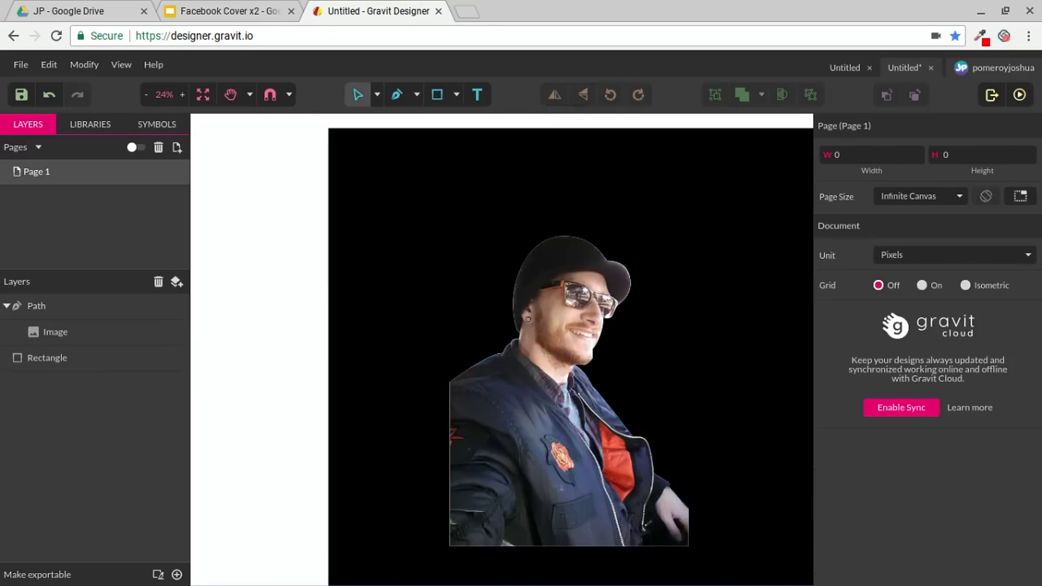
scroll(537, 473, up, 2)
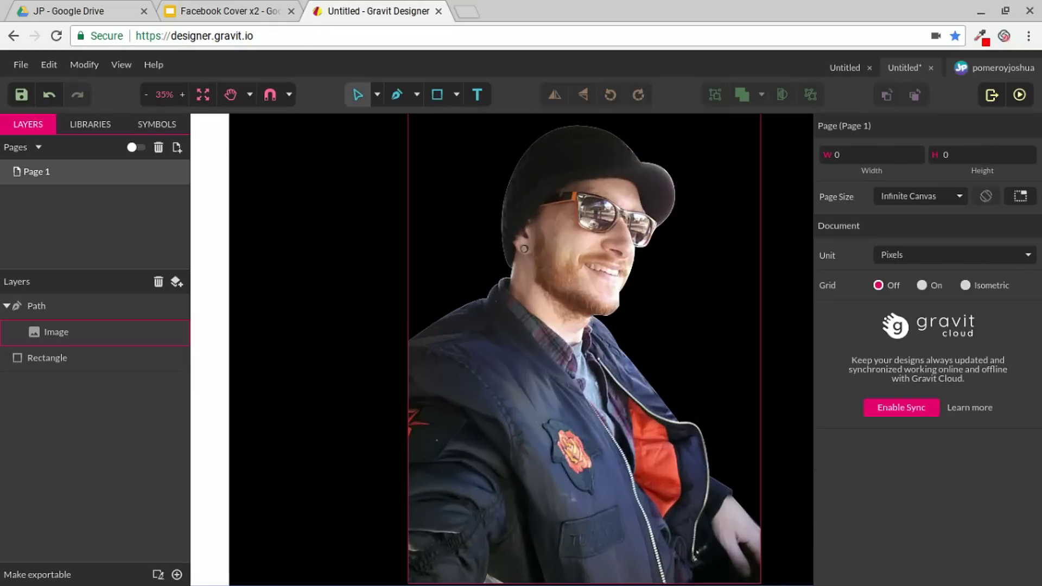
Step: Examine the clipping path's nodes under the man's chin for fringes and leave the path deselected
scroll(610, 328, up, 5)
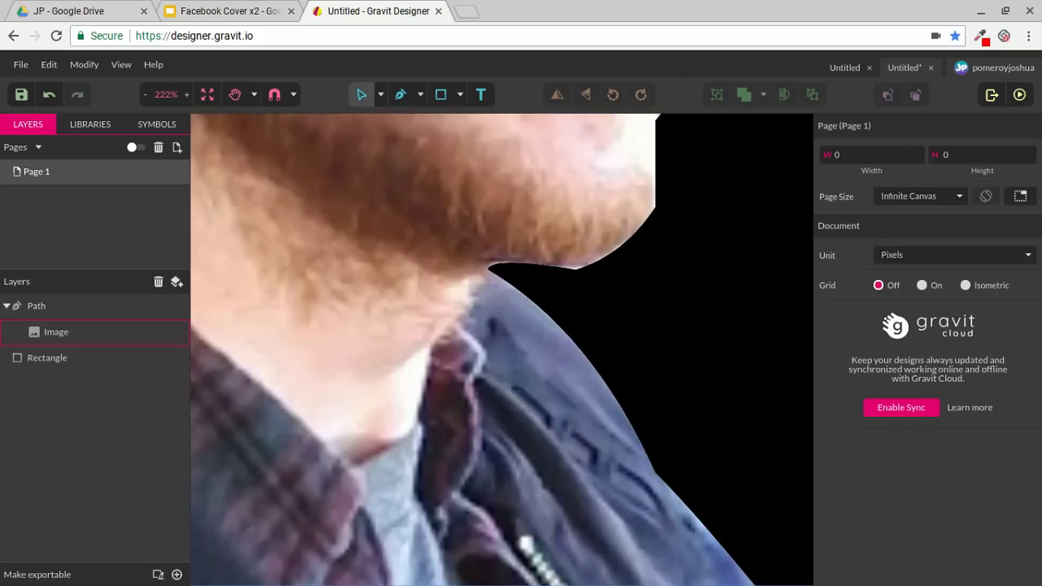
click(610, 328)
click(101, 352)
click(102, 307)
scroll(572, 261, up, 3)
click(581, 278)
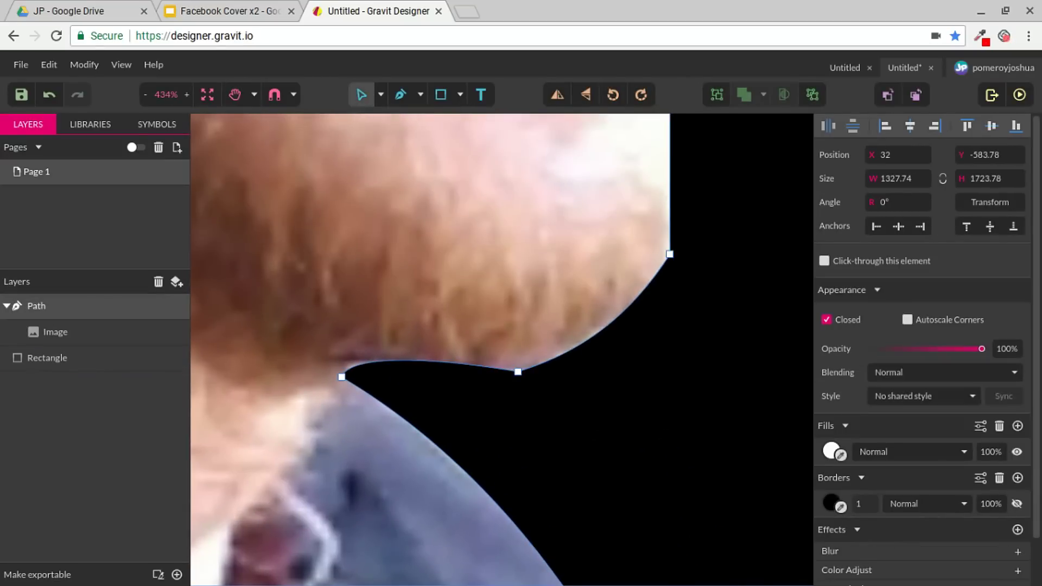
click(341, 377)
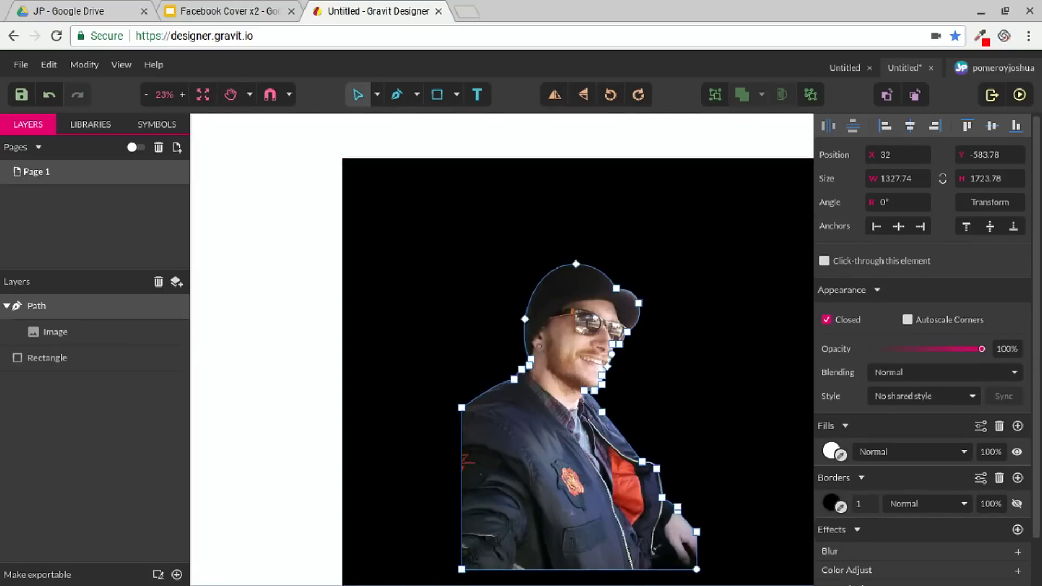
key(Escape)
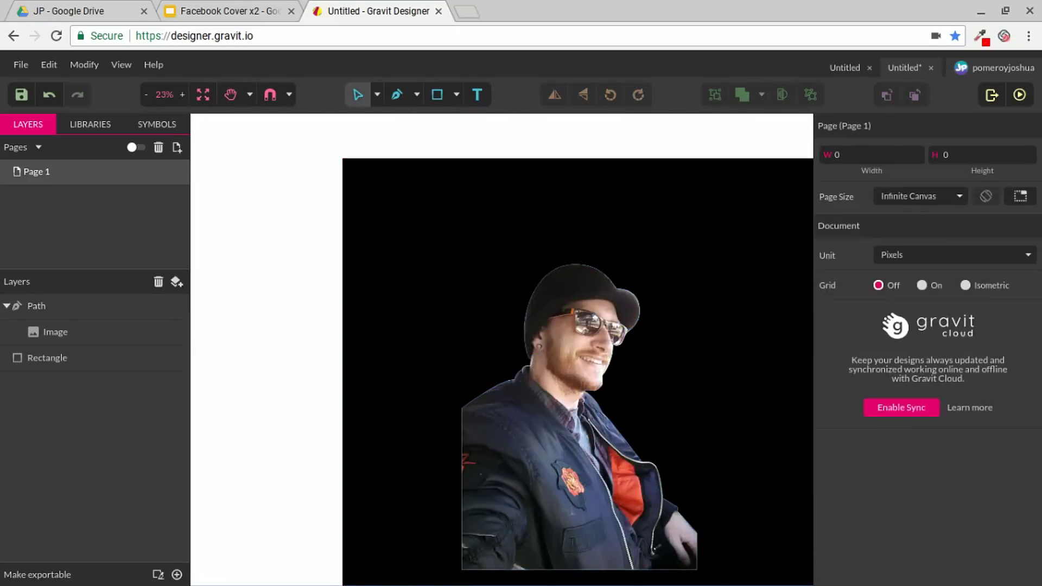
Step: Select the clipping path and shift the node at the front of the hat's brim slightly inward
scroll(301, 360, down, 2)
scroll(567, 309, up, 8)
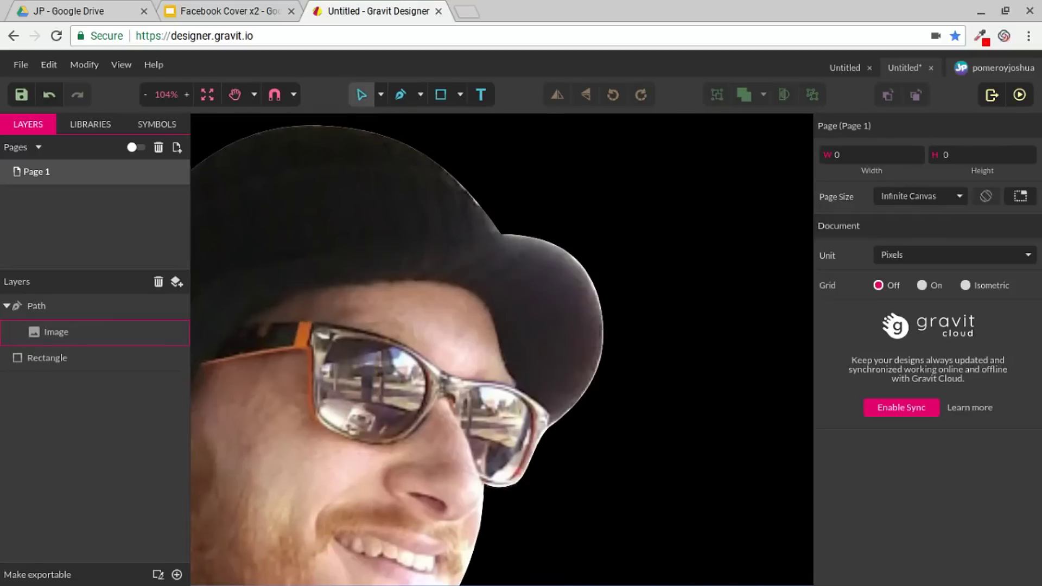
scroll(502, 349, down, 1)
click(56, 332)
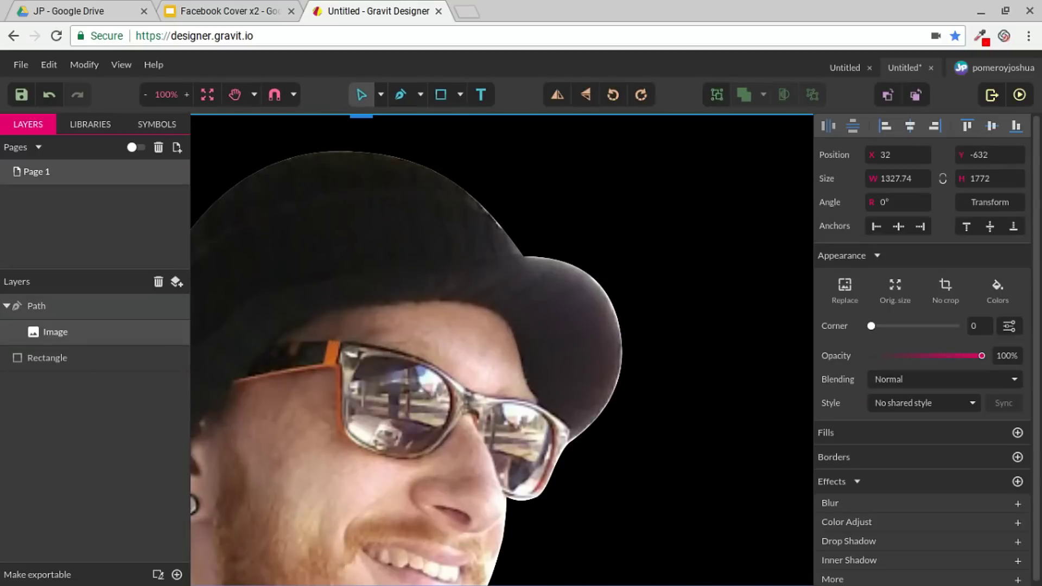
click(95, 357)
click(89, 304)
scroll(607, 318, up, 6)
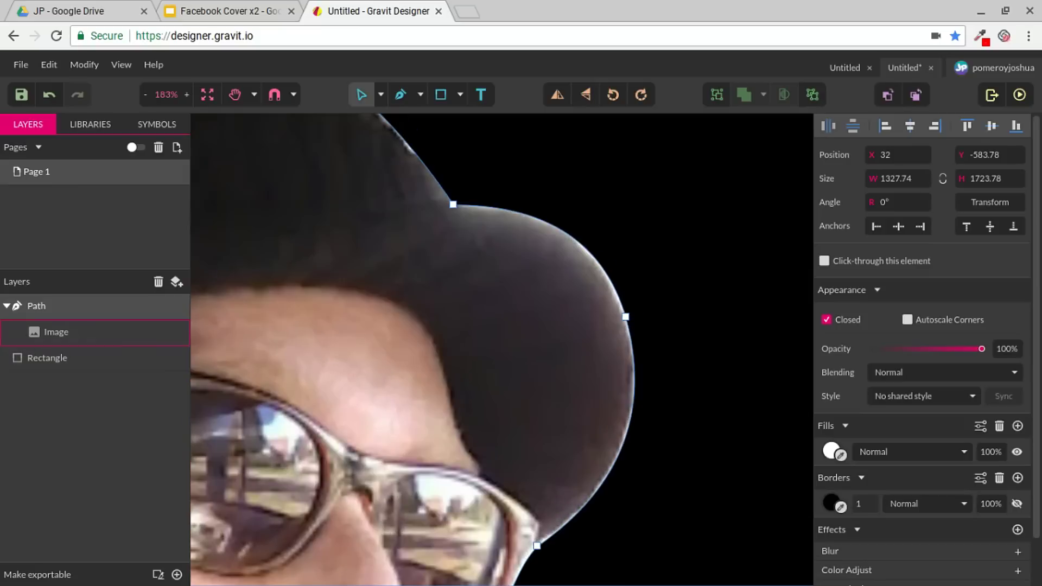
click(625, 316)
drag(625, 316, 623, 317)
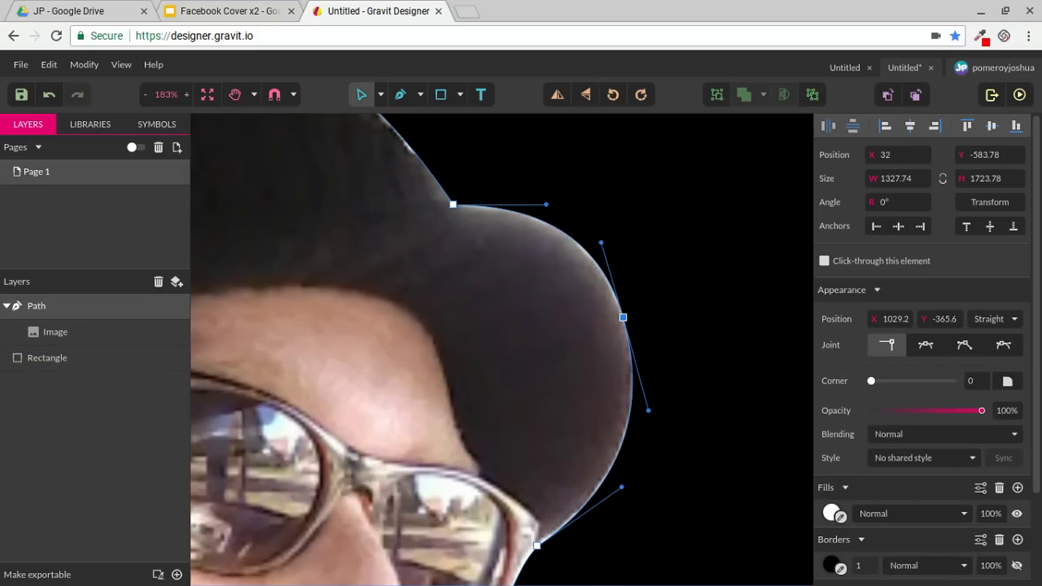
Step: Pull the outline along the front slope of the hat's crown slightly inward and deselect the path
drag(380, 217, 568, 447)
drag(503, 293, 501, 295)
scroll(613, 350, down, 10)
key(Escape)
drag(613, 350, 497, 201)
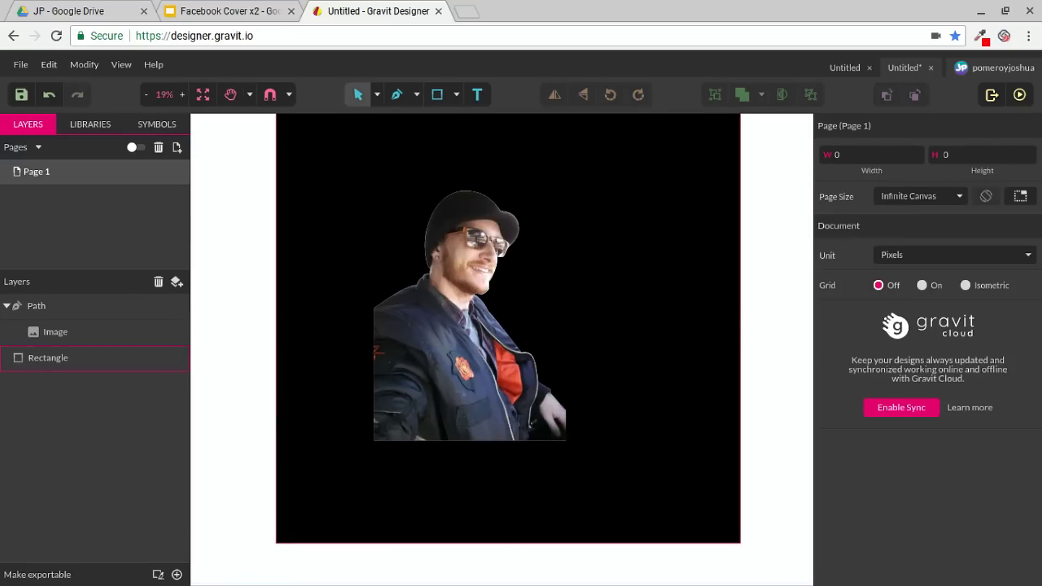
Step: Delete the black background rectangle and select the clipped figure
click(48, 357)
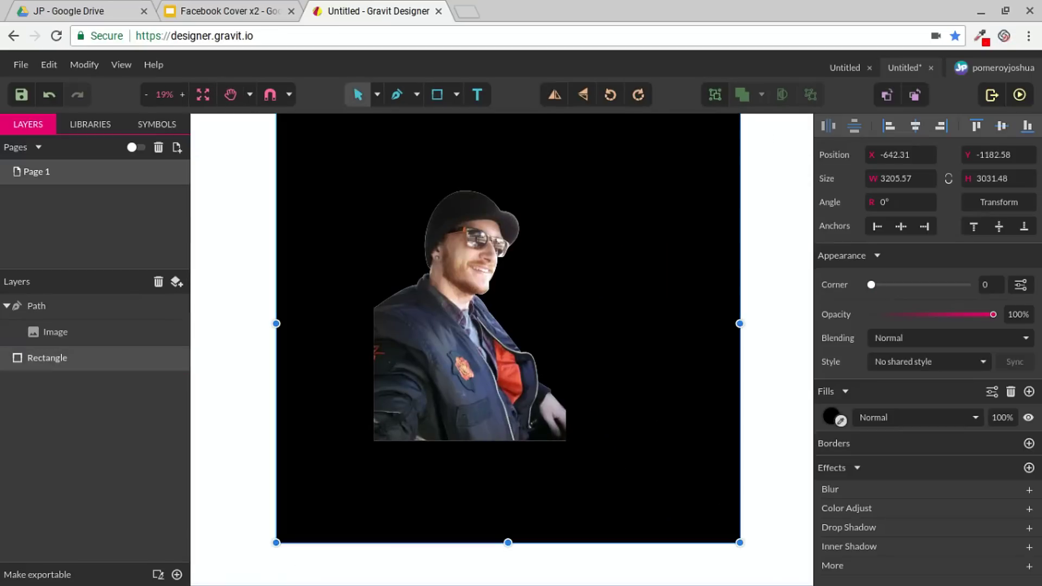
key(Delete)
drag(319, 158, 635, 340)
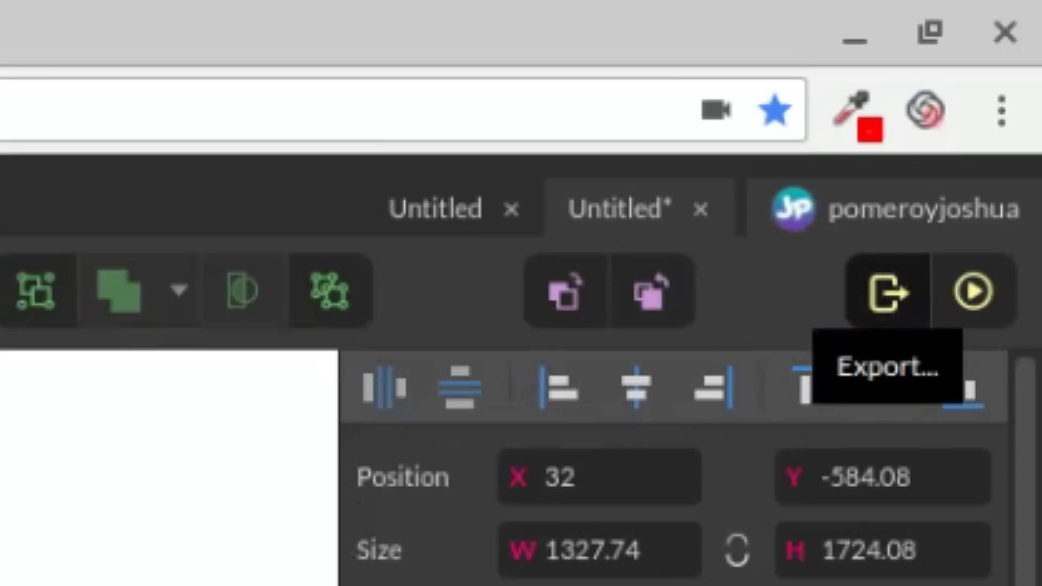
Step: Export only the selection as a PNG at 2x size with a transparent background
click(887, 314)
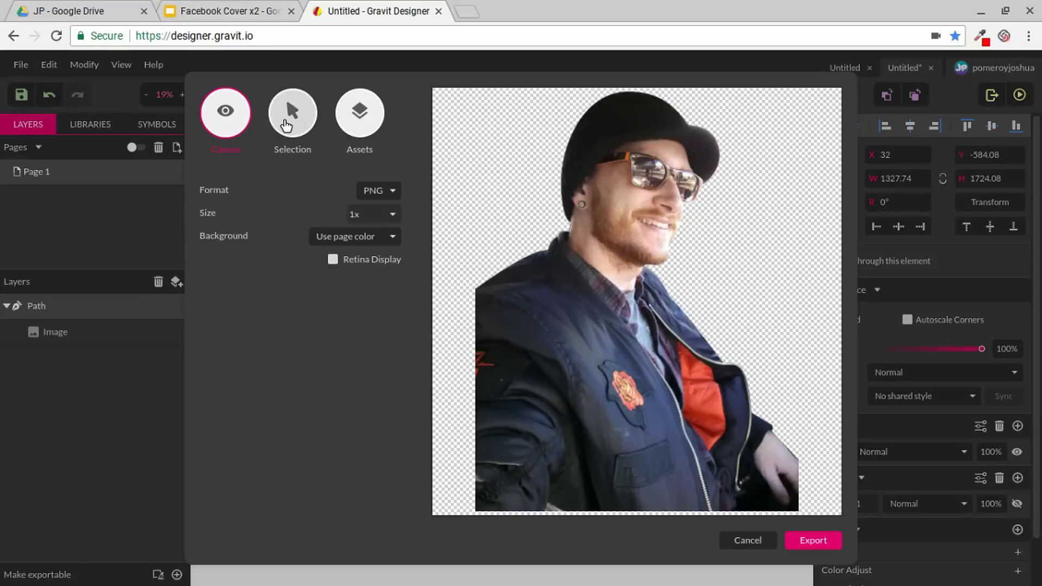
click(286, 123)
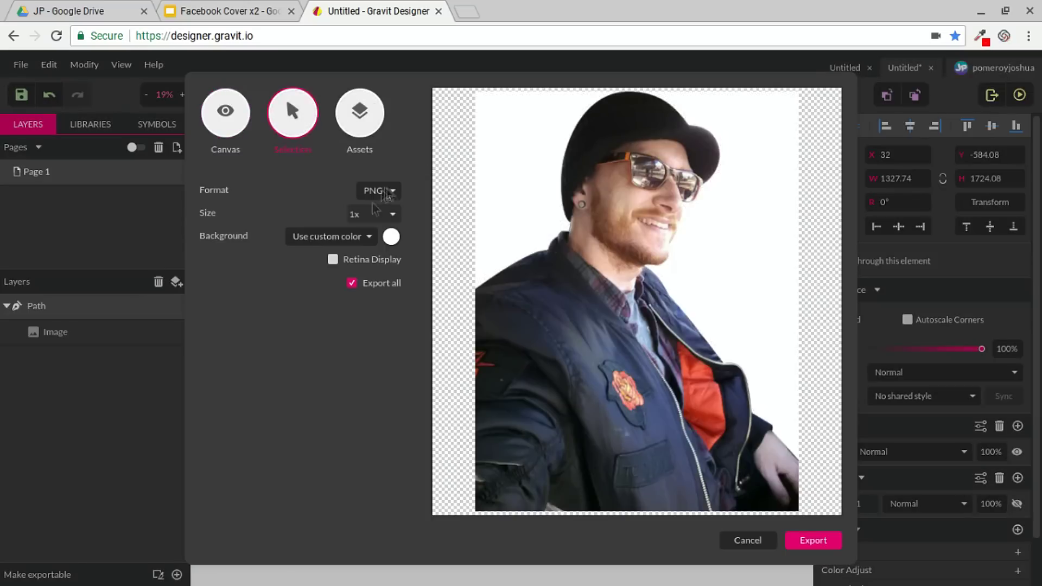
click(345, 237)
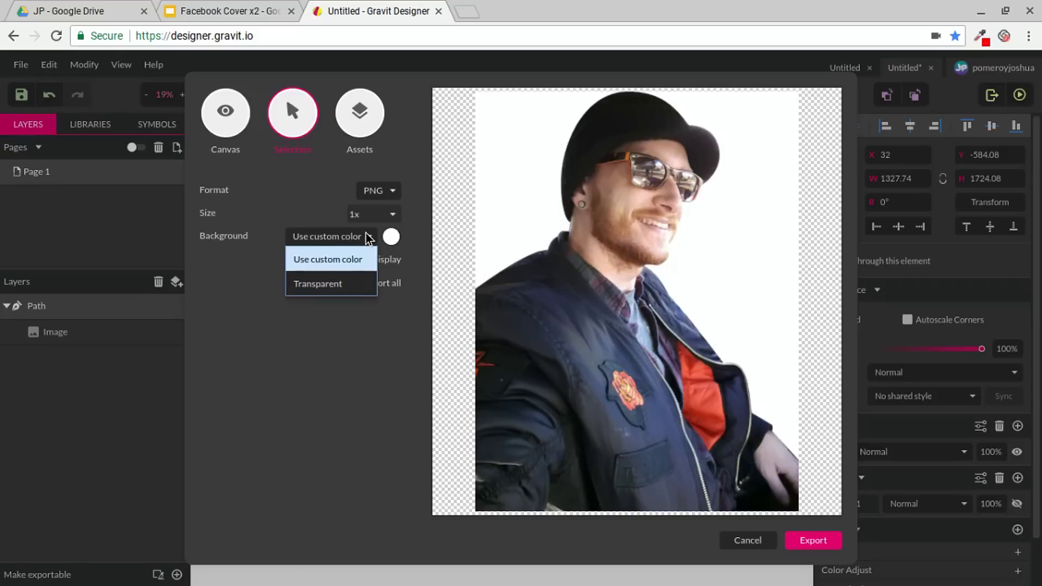
click(329, 273)
click(394, 215)
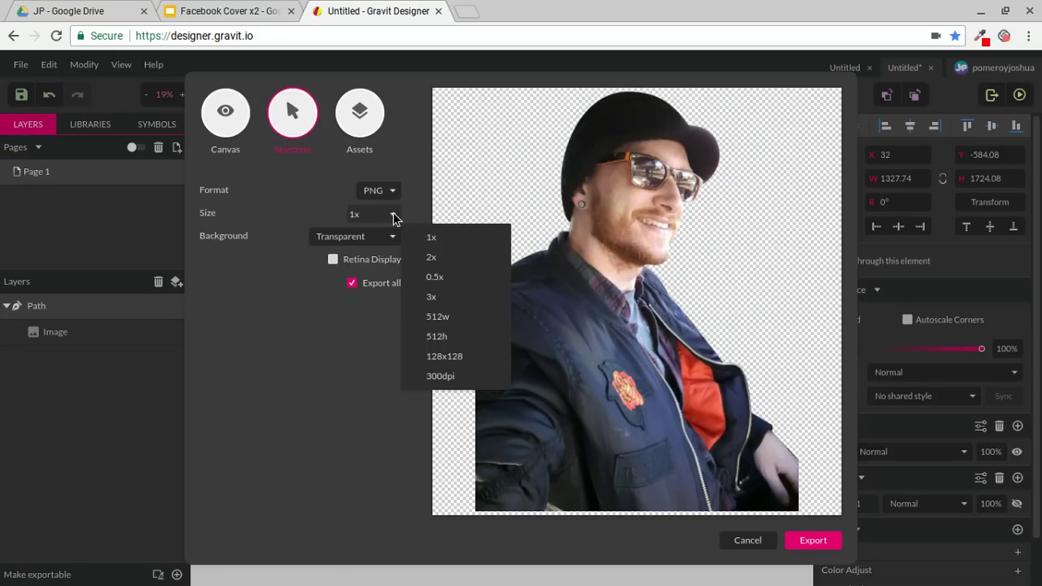
click(453, 259)
click(812, 541)
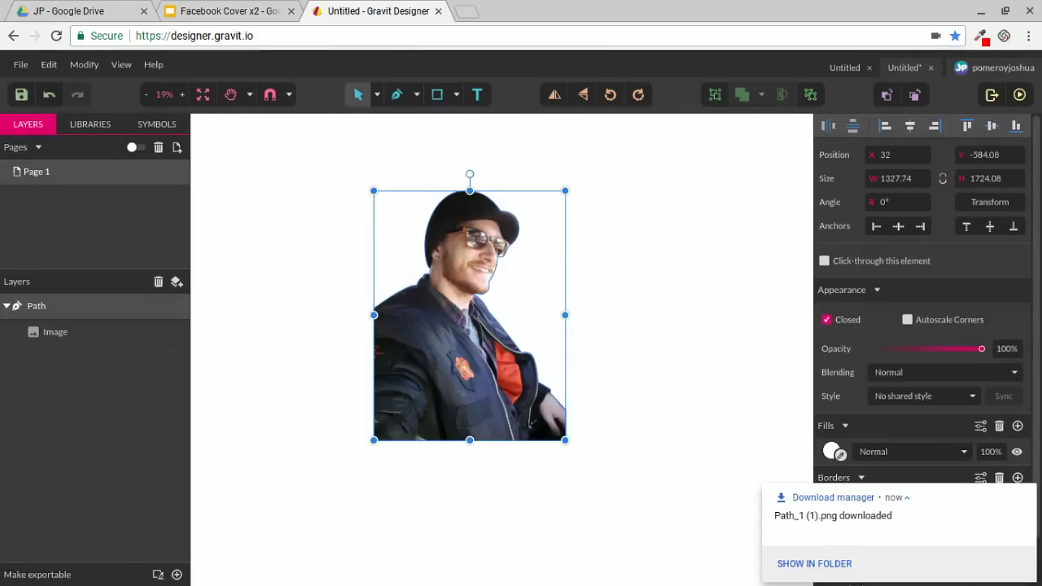
Step: Switch to the Facebook Cover x2 presentation, open the Downloads folder over it and rename Path_1 (1).png to JP Cutout.png
click(257, 15)
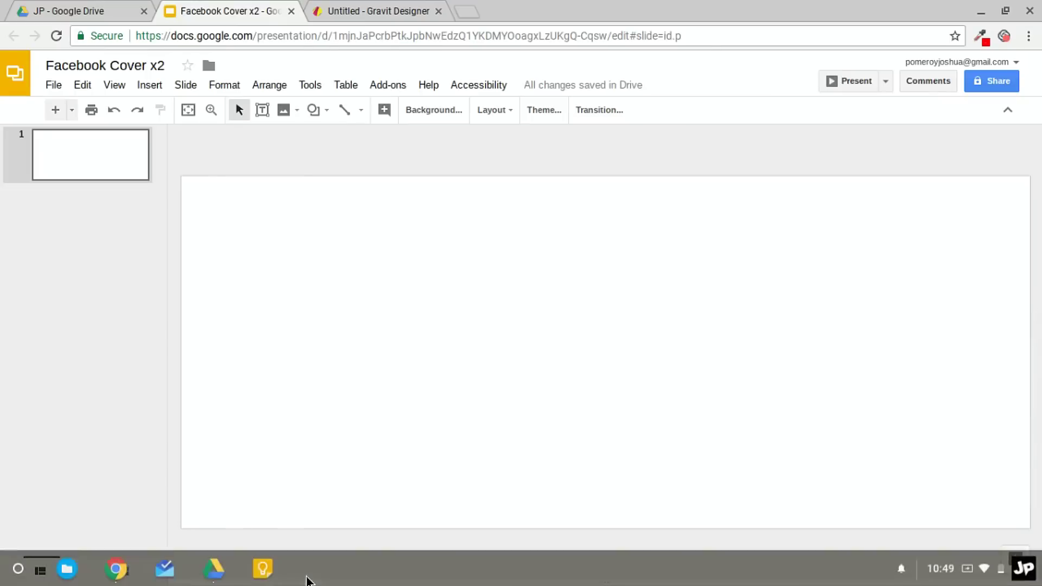
click(74, 570)
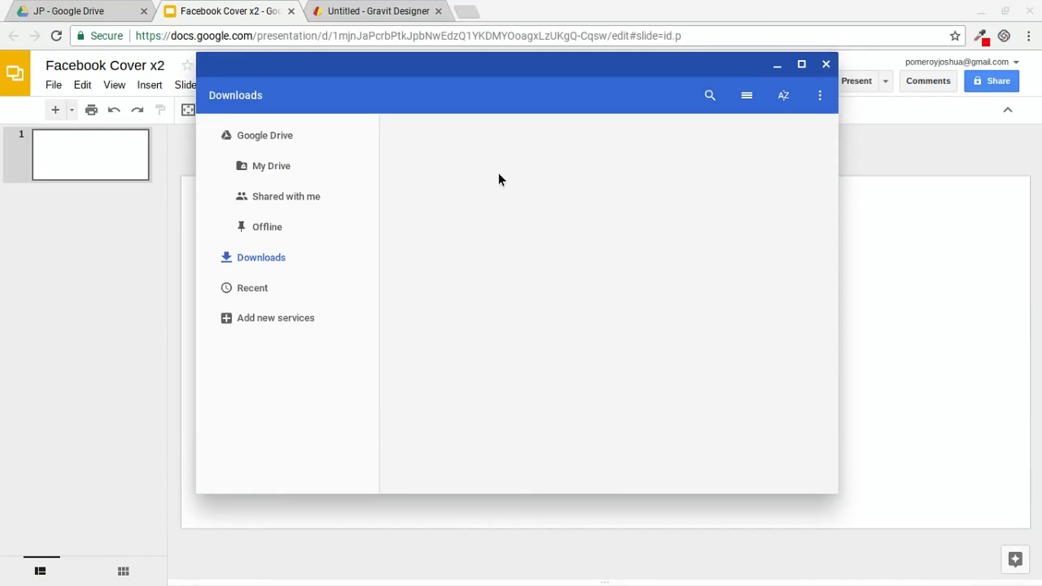
click(480, 262)
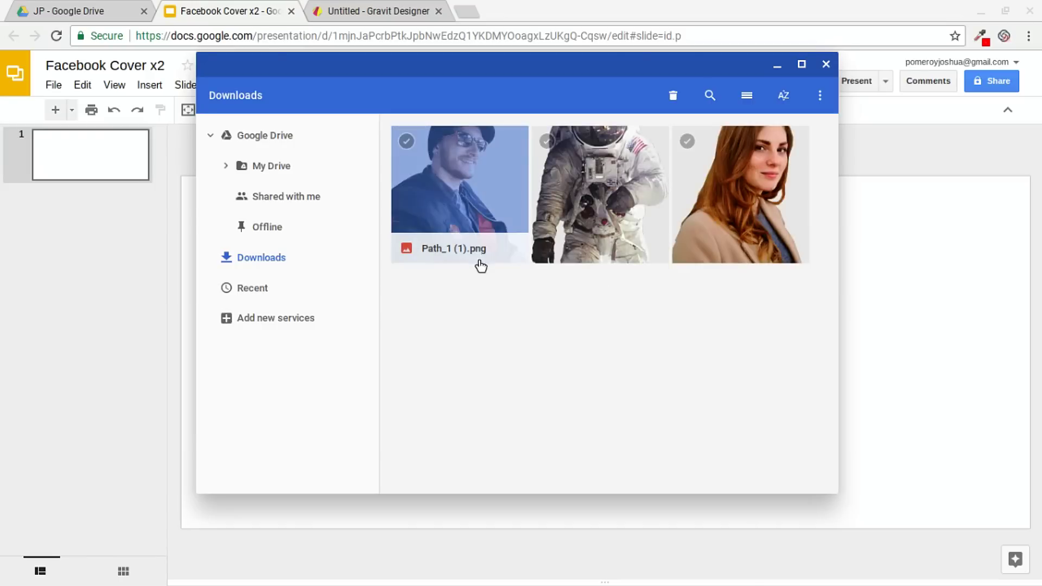
right_click(464, 180)
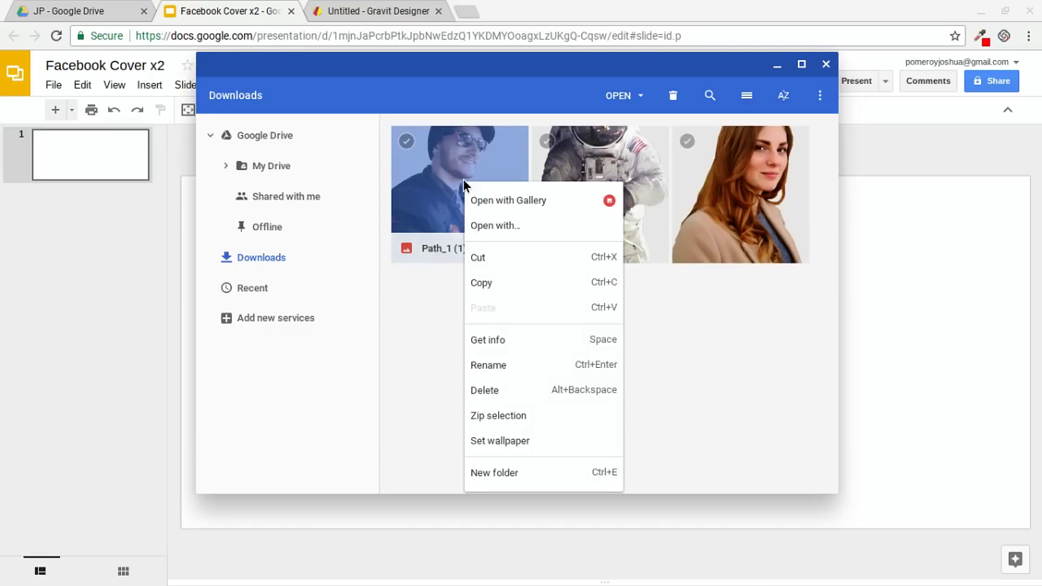
click(523, 371)
text(JP Cutout)
key(Return)
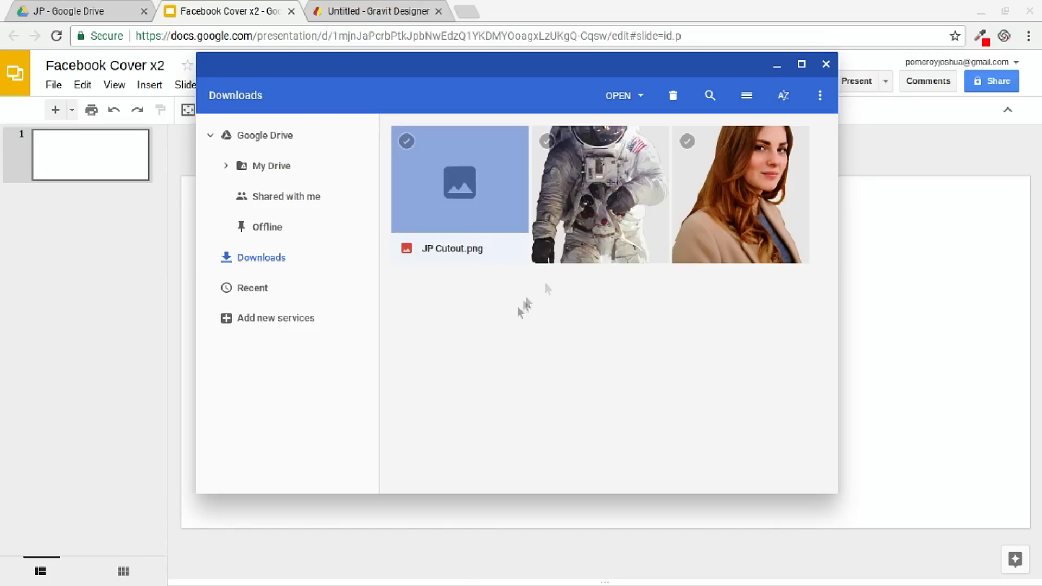
Step: Insert JP Cutout.png on the Facebook Cover x2 slide and align it with the slide's lower-left corner
drag(307, 210, 846, 247)
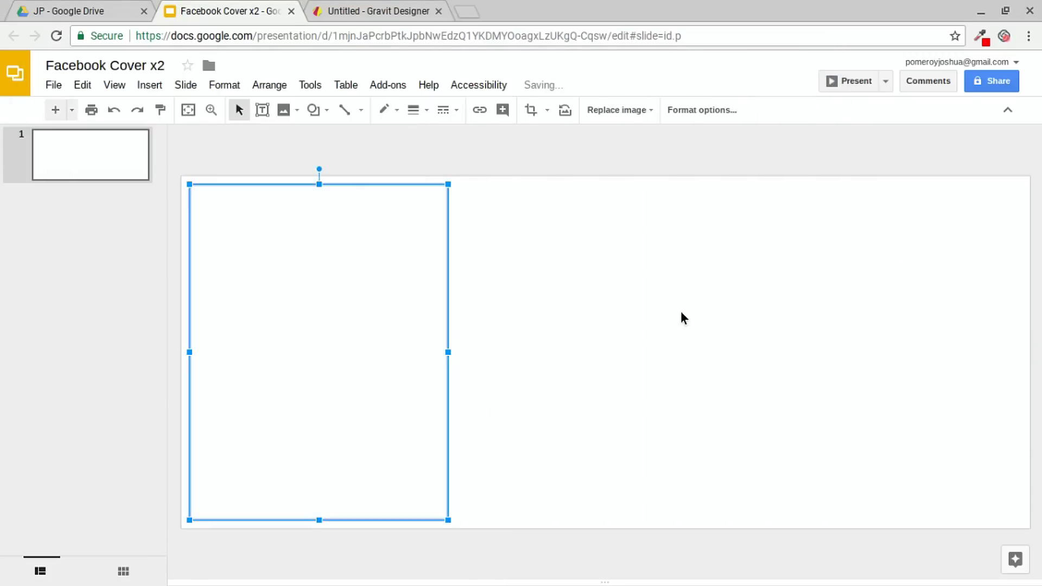
drag(360, 365, 306, 373)
click(532, 344)
click(311, 400)
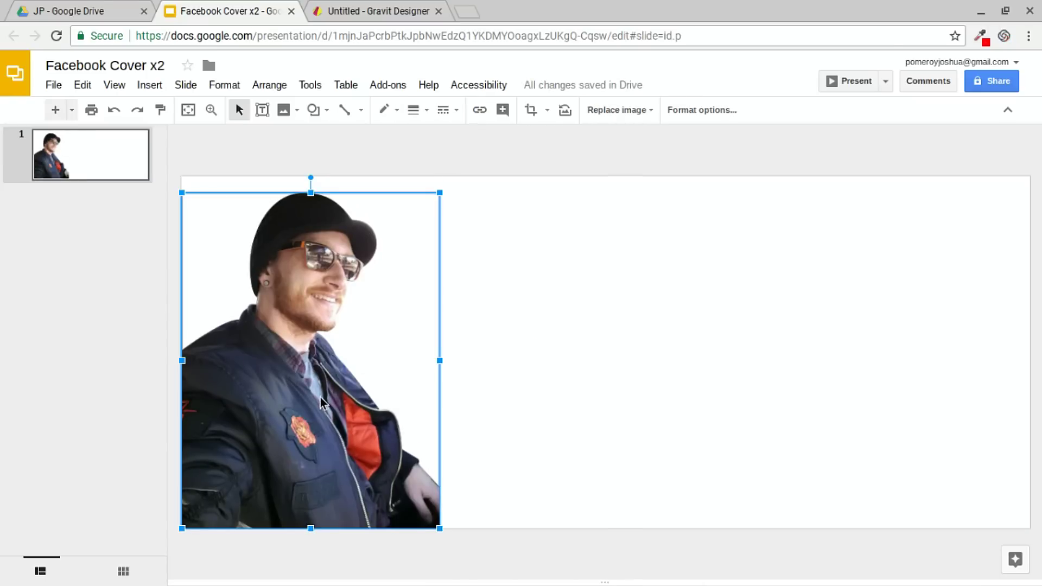
Step: Crop a strip off the bottom of the cutout image and move it down to the slide's lower edge
double_click(319, 498)
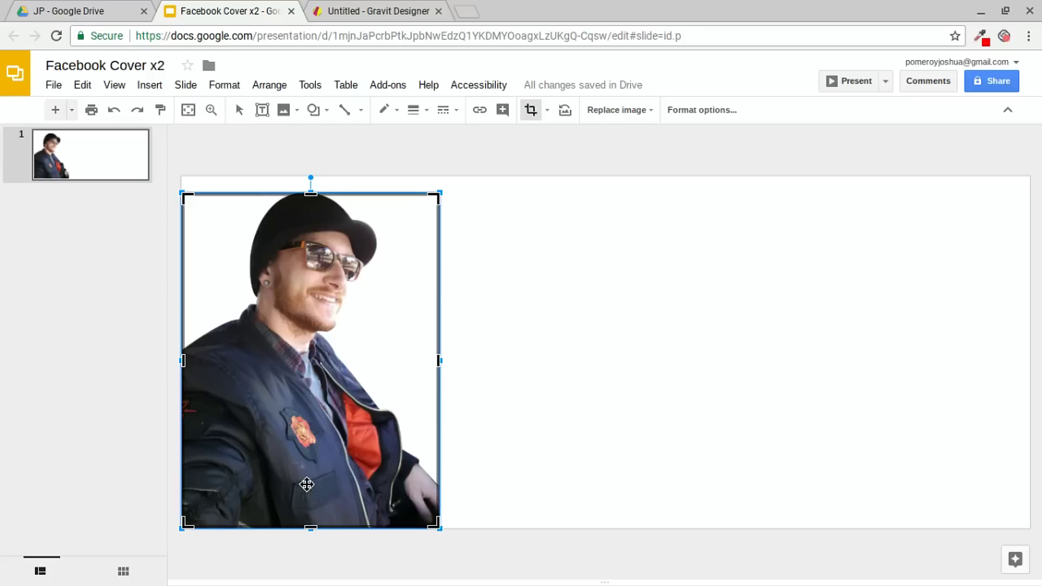
drag(312, 526, 324, 480)
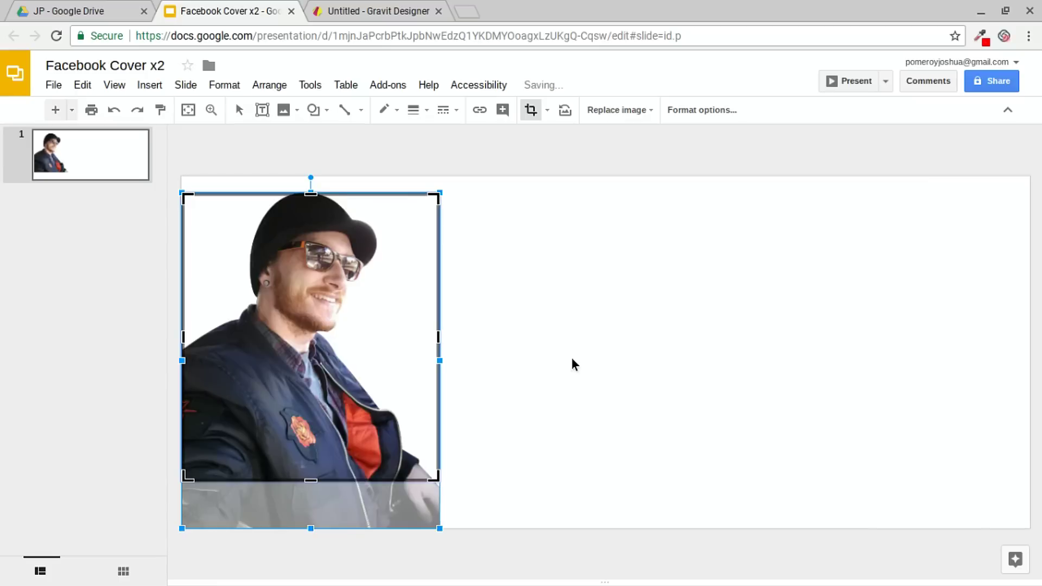
click(571, 357)
drag(380, 291, 377, 338)
click(576, 265)
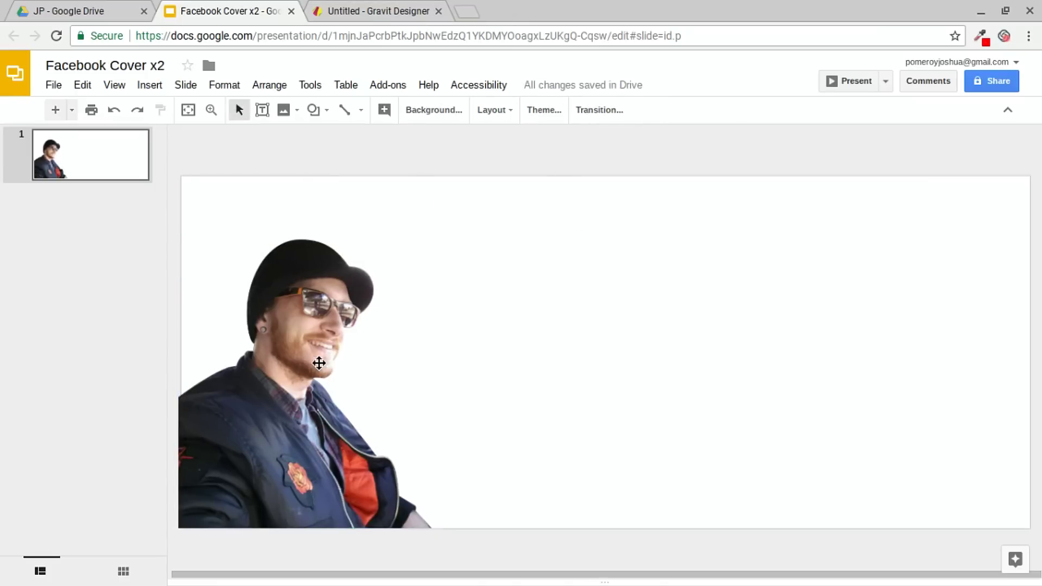
Step: Enlarge the cutout image proportionally from its upper-right corner until it nearly fills the slide's height
click(319, 363)
key(ctrl+alt+minus)
click(562, 306)
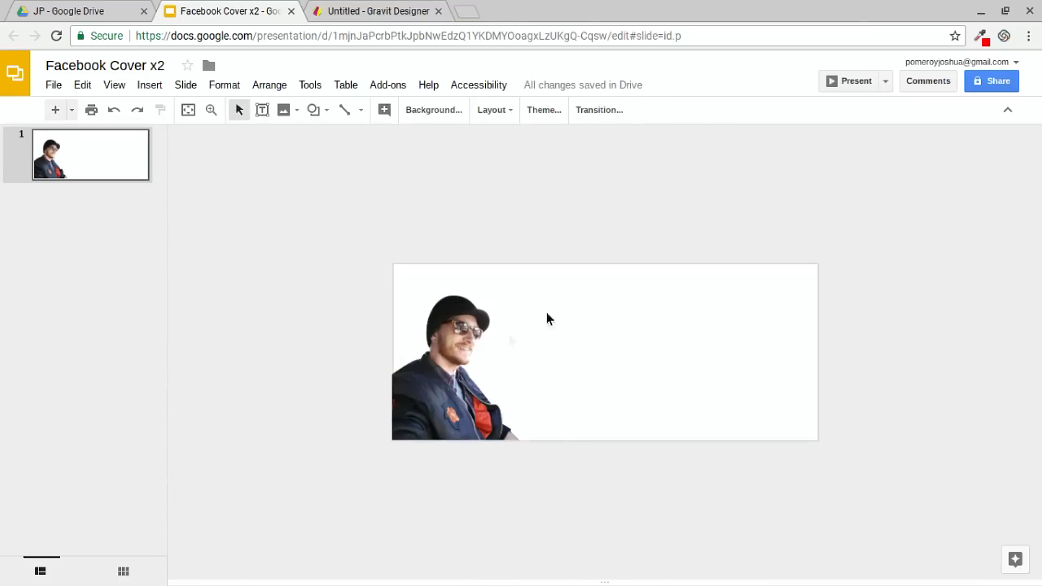
click(468, 361)
drag(524, 296, 538, 282)
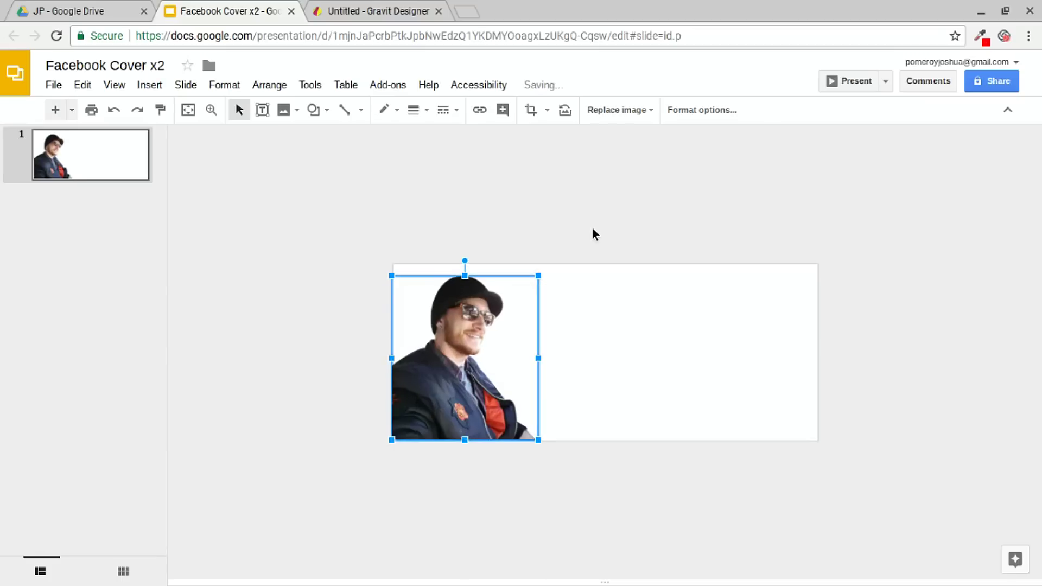
Step: Recolor the cutout image with the Grayscale preset and deselect it
click(705, 113)
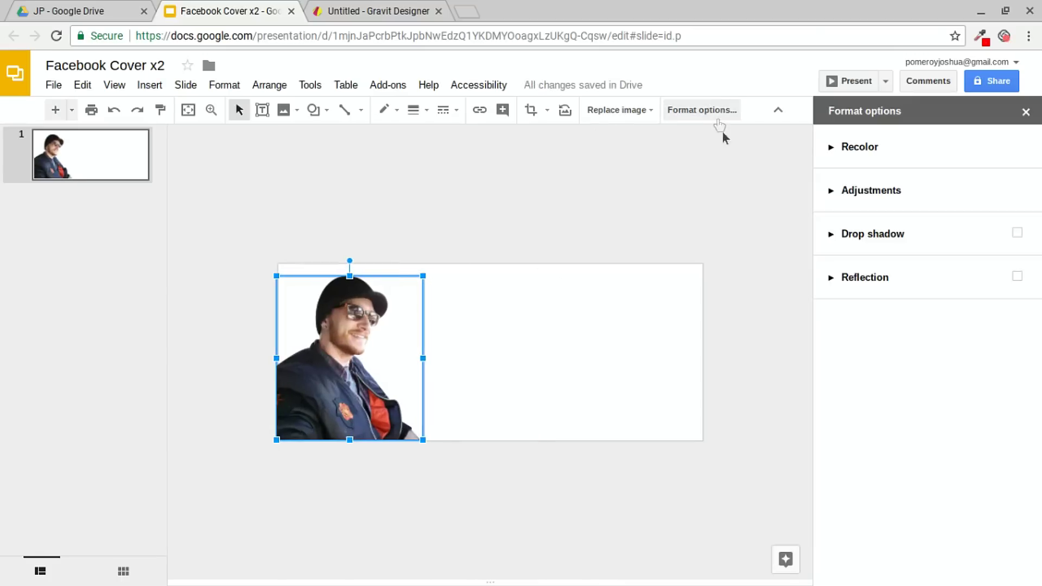
click(831, 154)
click(891, 183)
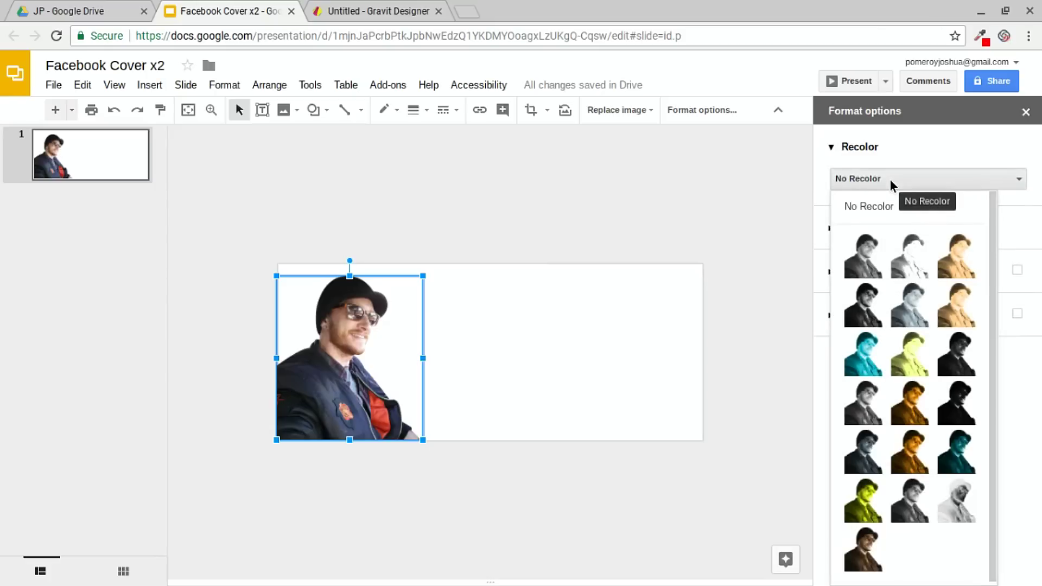
click(910, 500)
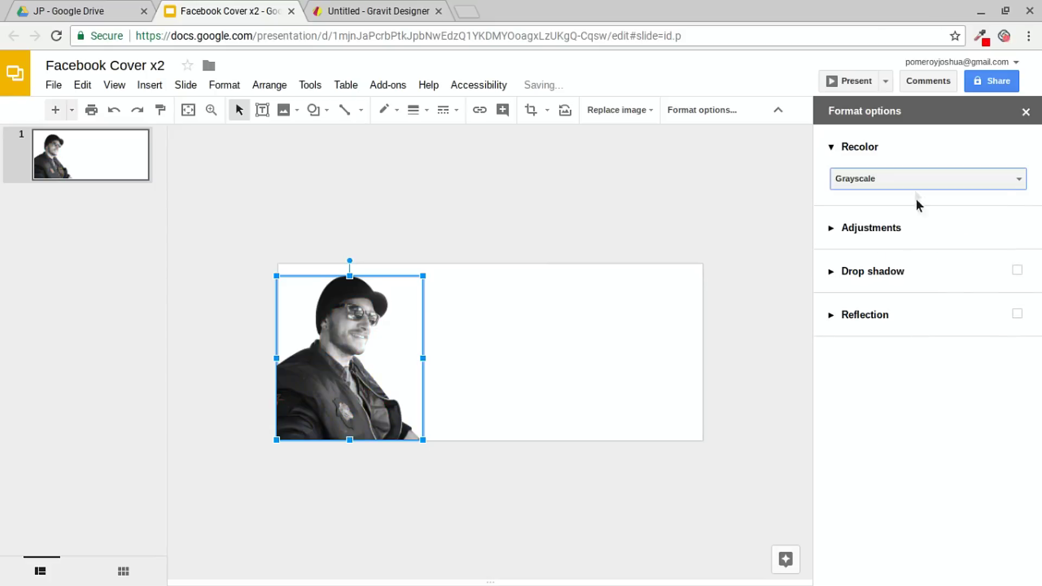
click(558, 216)
Step: Copy the hex code of the blue swatch in ColorZilla's color history and close the picker without applying it
click(982, 38)
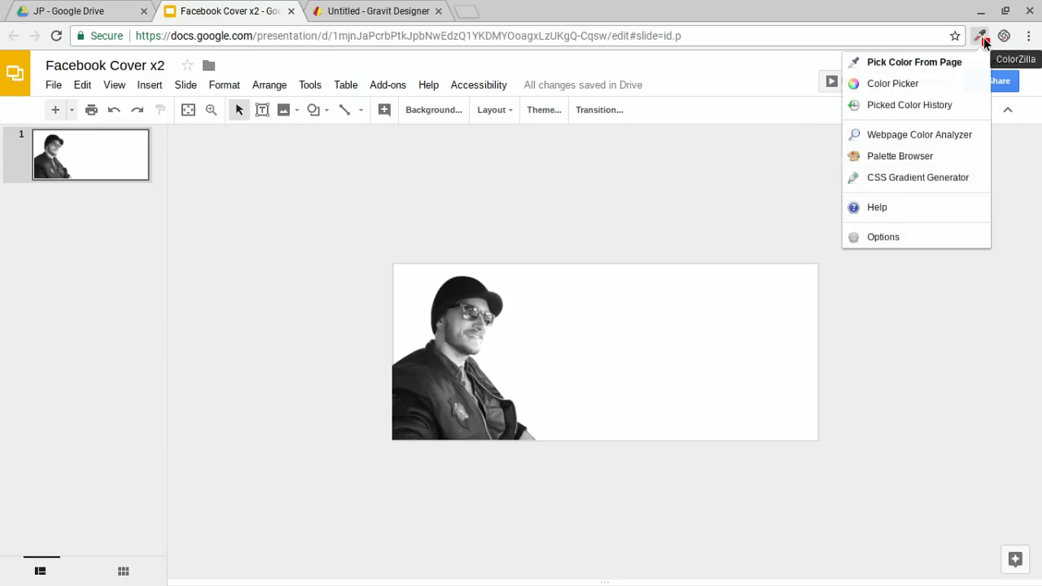
click(910, 86)
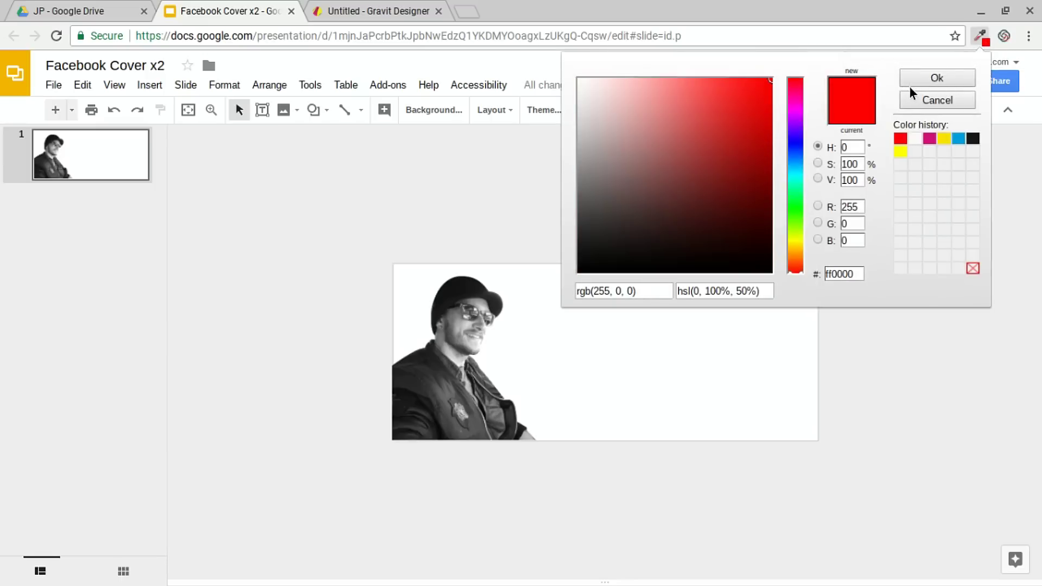
click(959, 144)
double_click(840, 275)
key(ctrl+c)
click(936, 102)
click(457, 221)
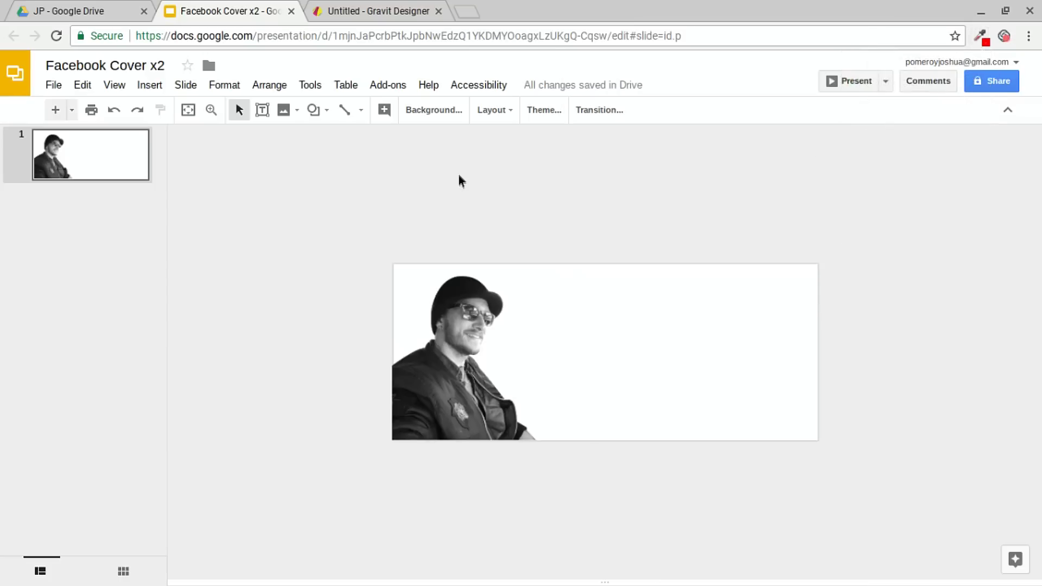
Step: Set the slide background to a custom solid color using the copied blue hex code
click(441, 115)
click(559, 286)
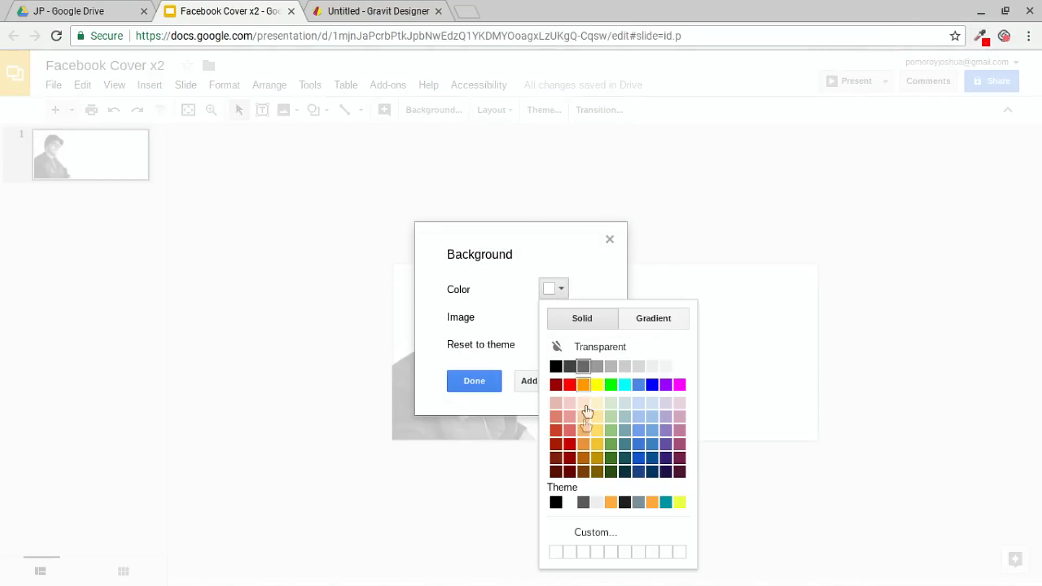
click(594, 532)
double_click(521, 249)
key(ctrl+v)
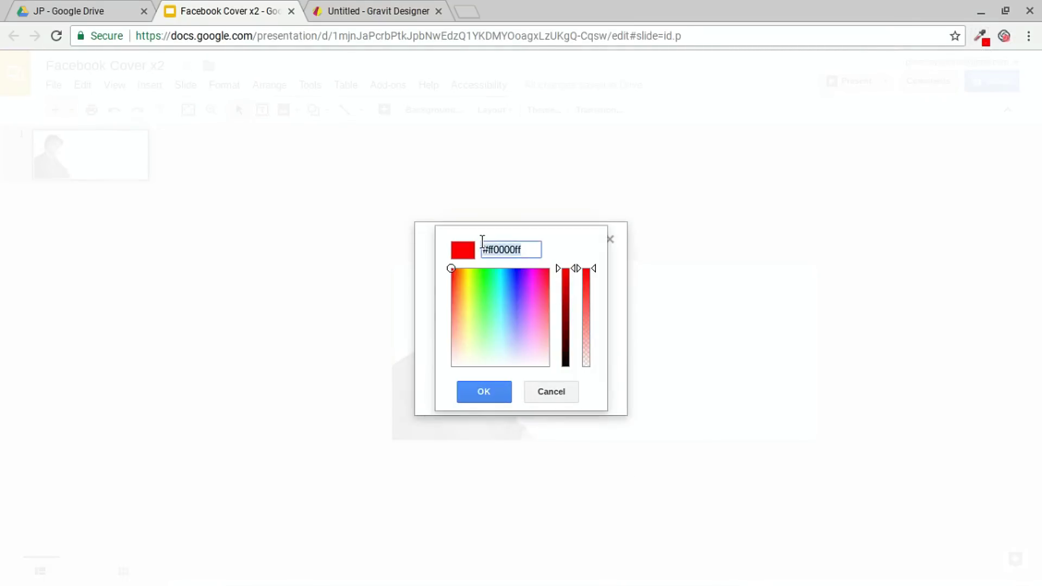
click(500, 399)
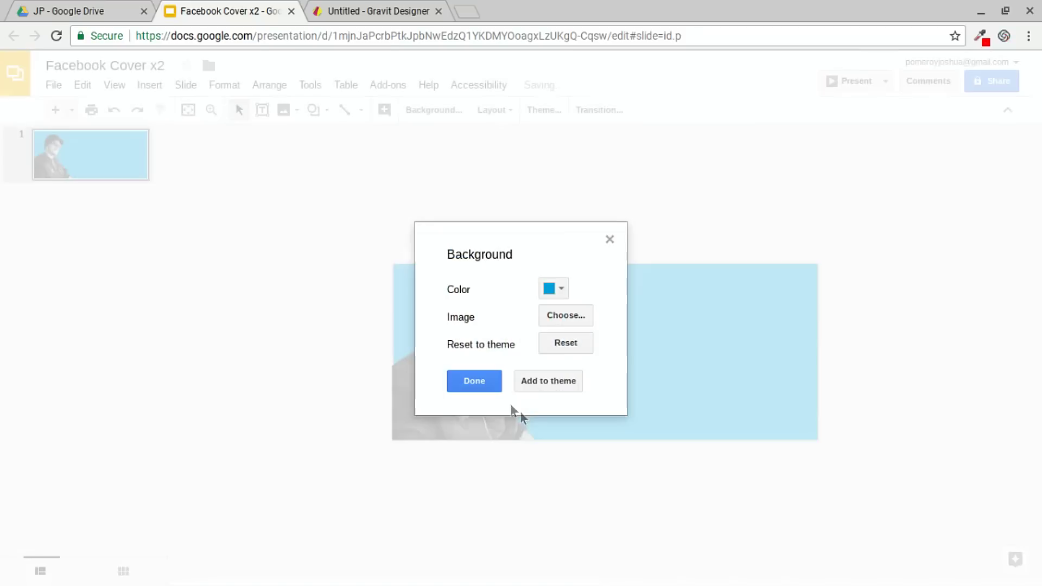
click(474, 381)
click(187, 110)
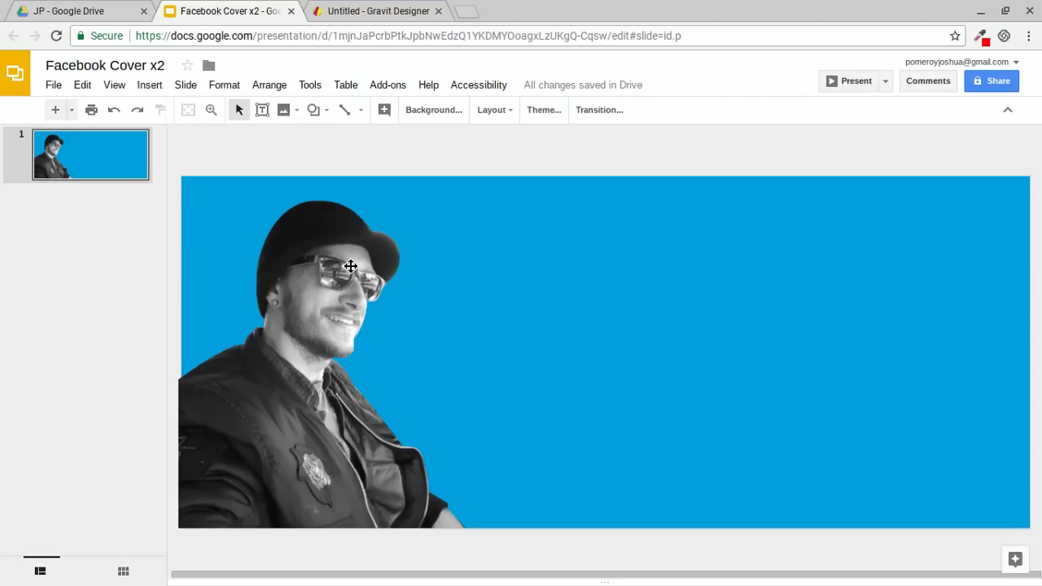
key(ctrl+alt+minus)
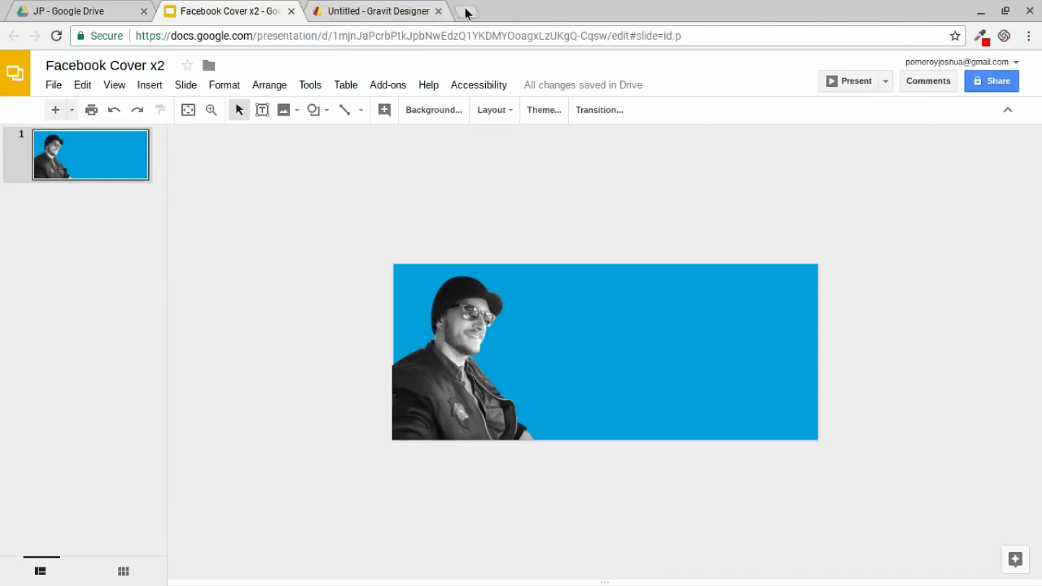
Step: Close Gravit Designer without saving and search Google Images for "confetti png" in a new browser tab
click(438, 10)
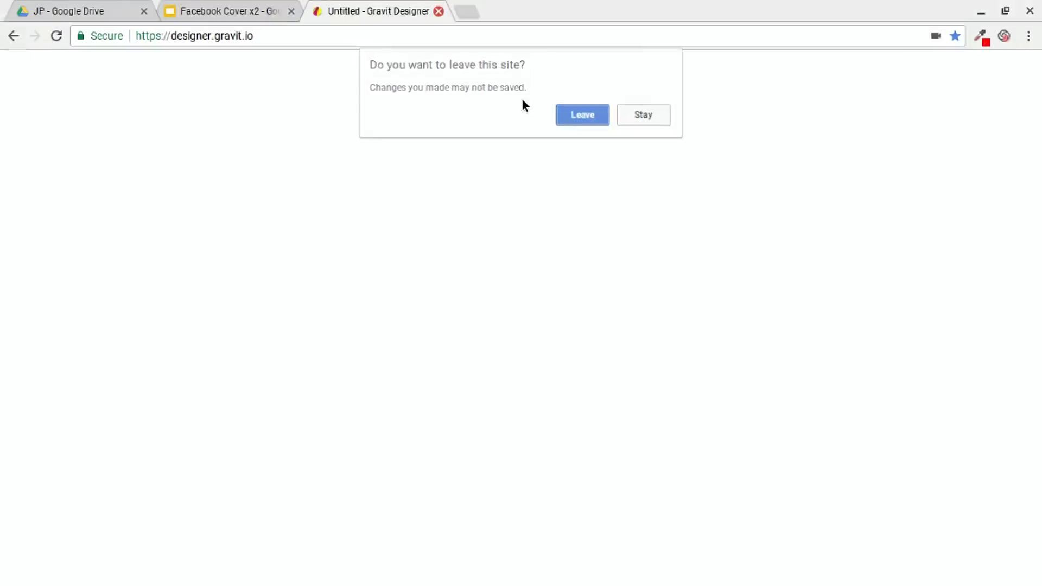
click(582, 114)
click(320, 11)
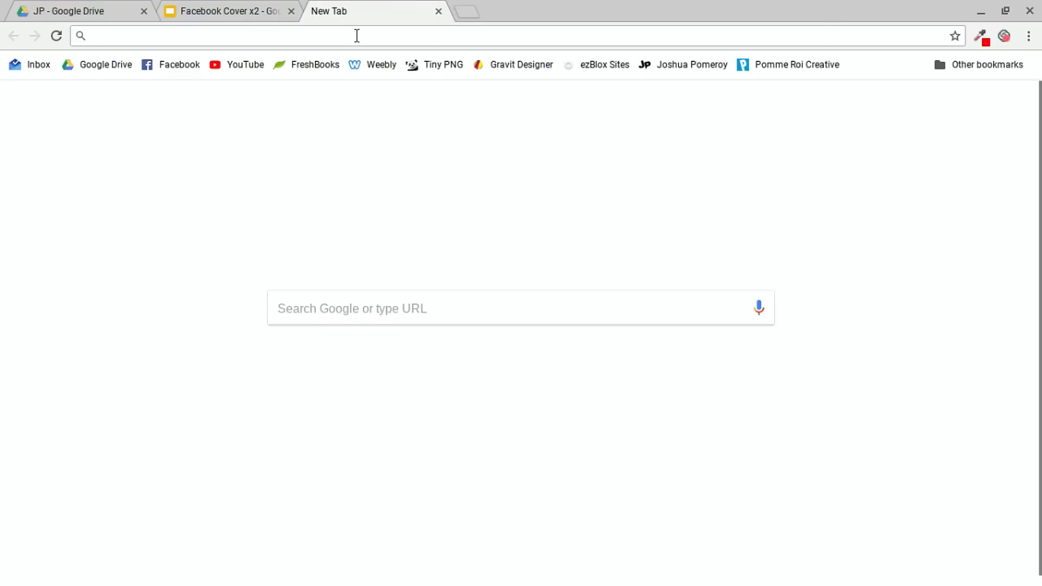
text(confetti png)
key(Return)
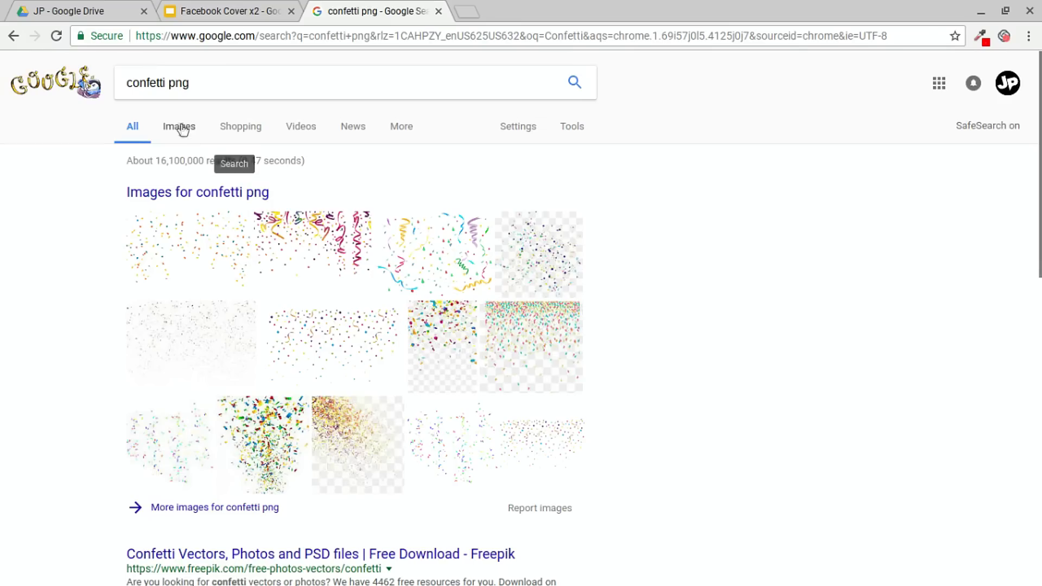
click(179, 127)
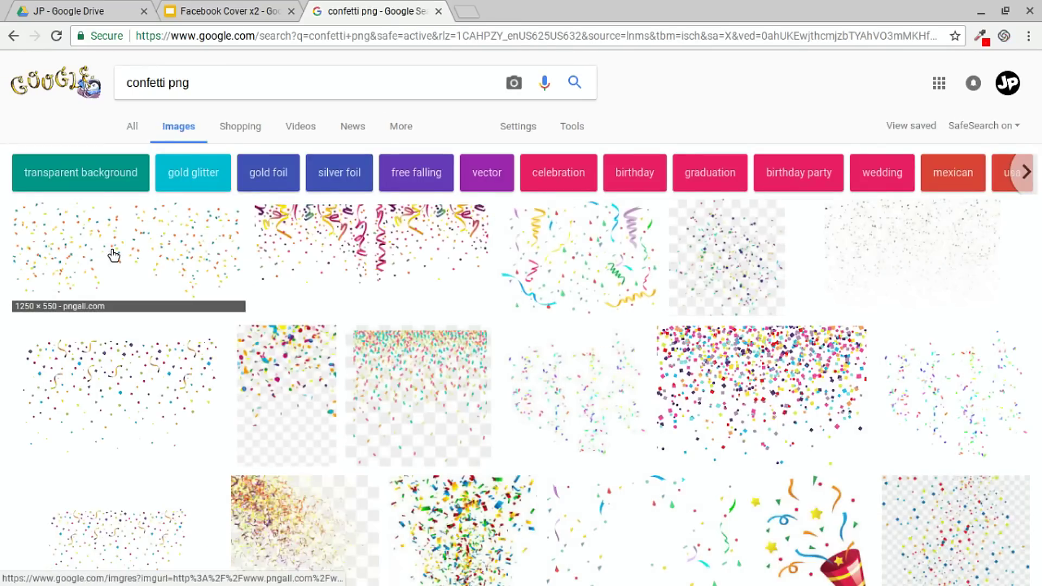
Step: Copy the 1250 × 550 confetti image from pngall.com and paste it onto the Facebook Cover x2 slide
click(113, 255)
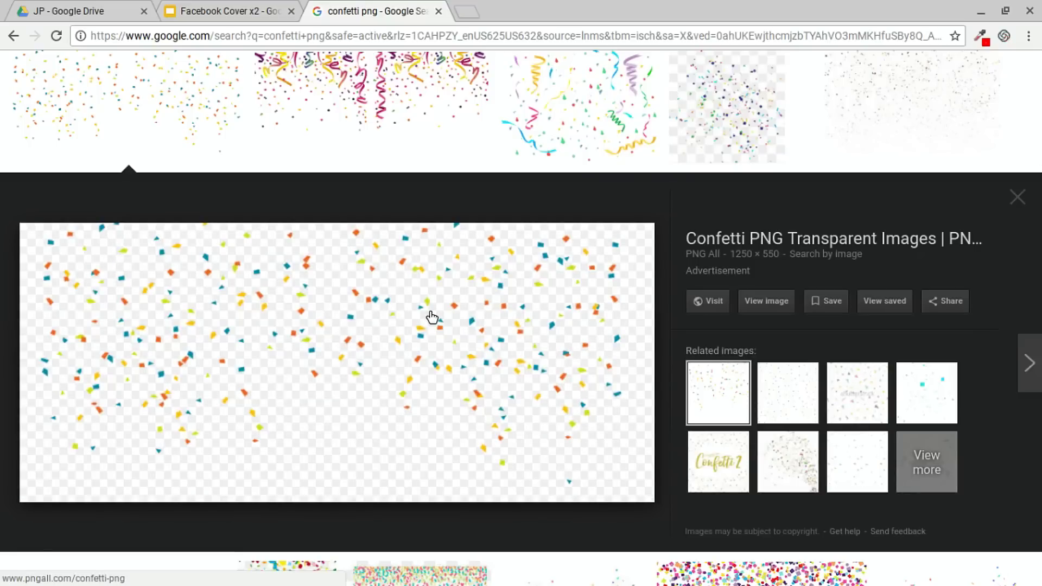
right_click(467, 318)
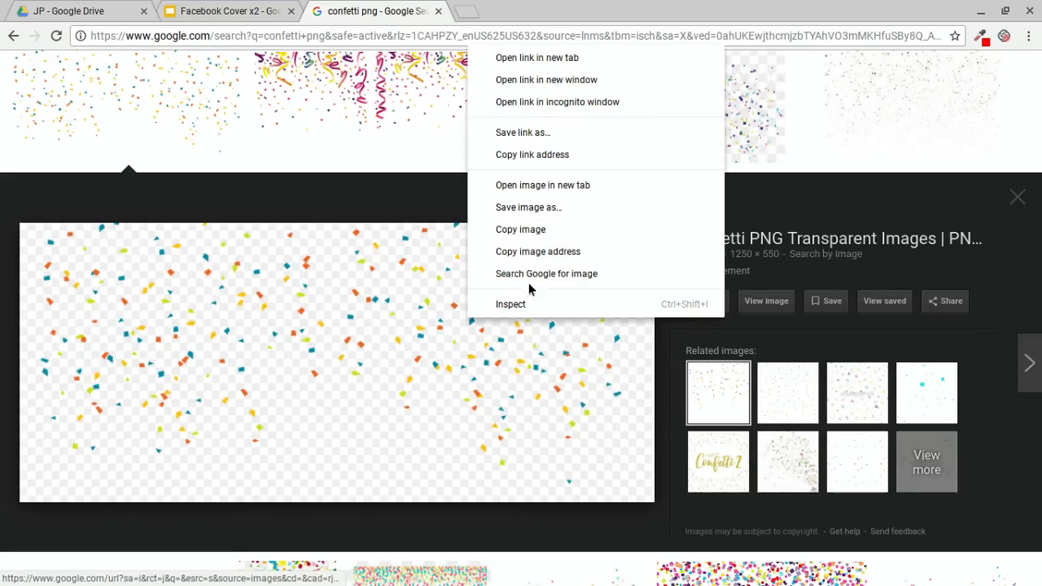
click(535, 230)
click(228, 11)
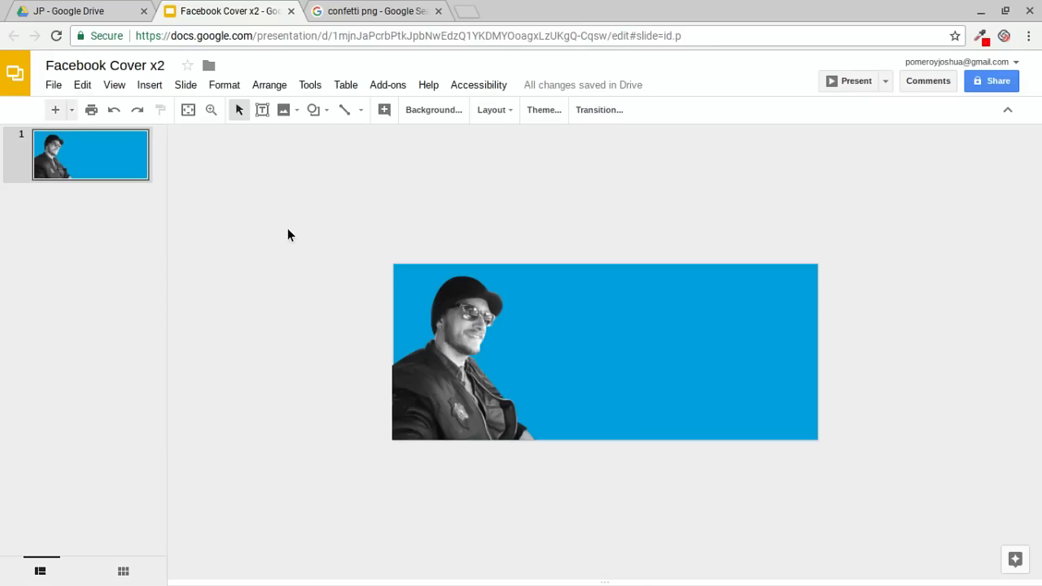
key(ctrl+v)
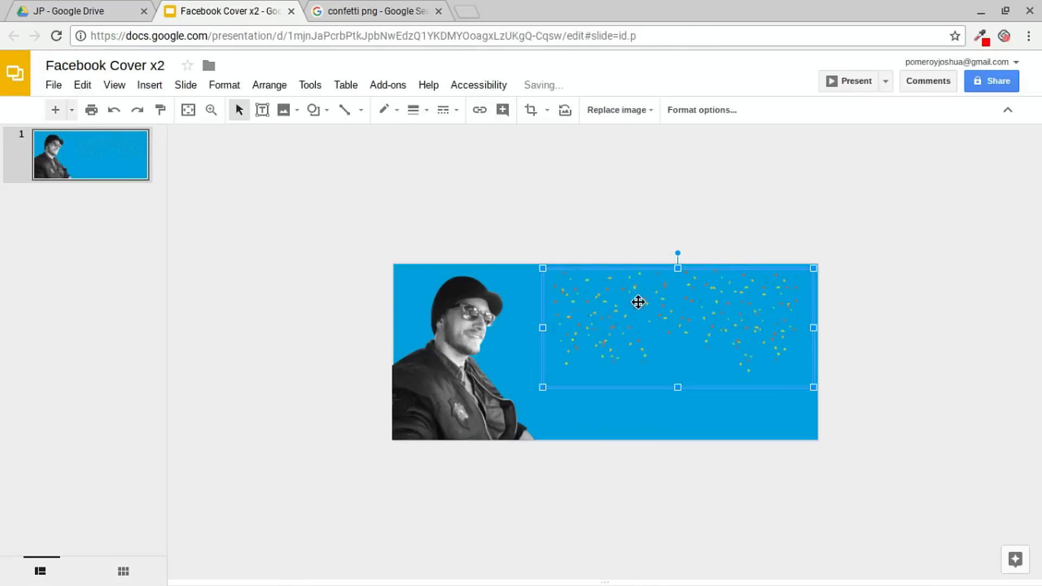
Step: Align the confetti image with the slide's upper-left corner, enlarge it to the slide's width, and trim it at the slide's lower edge
drag(700, 323, 552, 319)
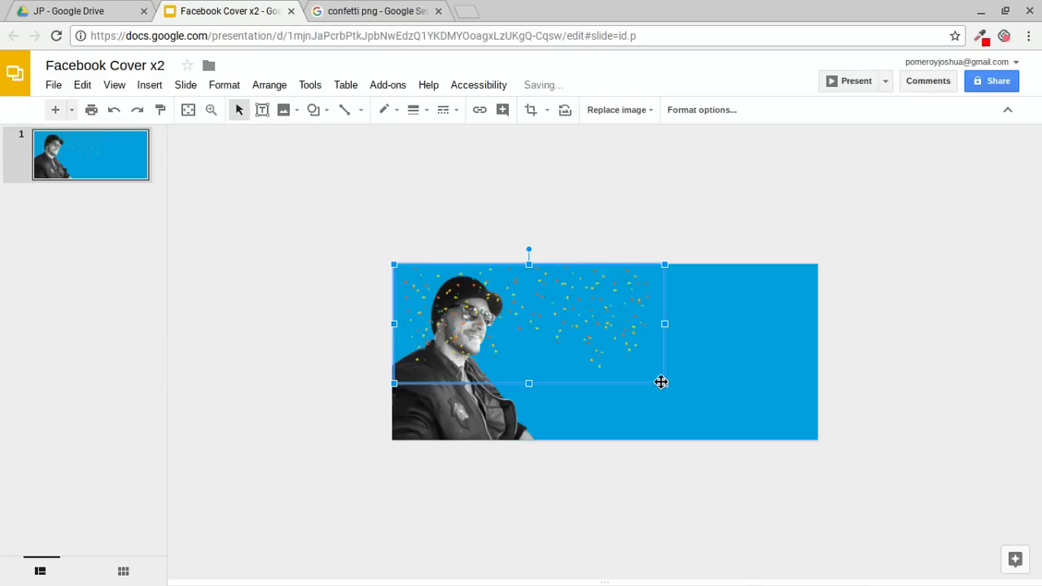
drag(673, 387, 817, 451)
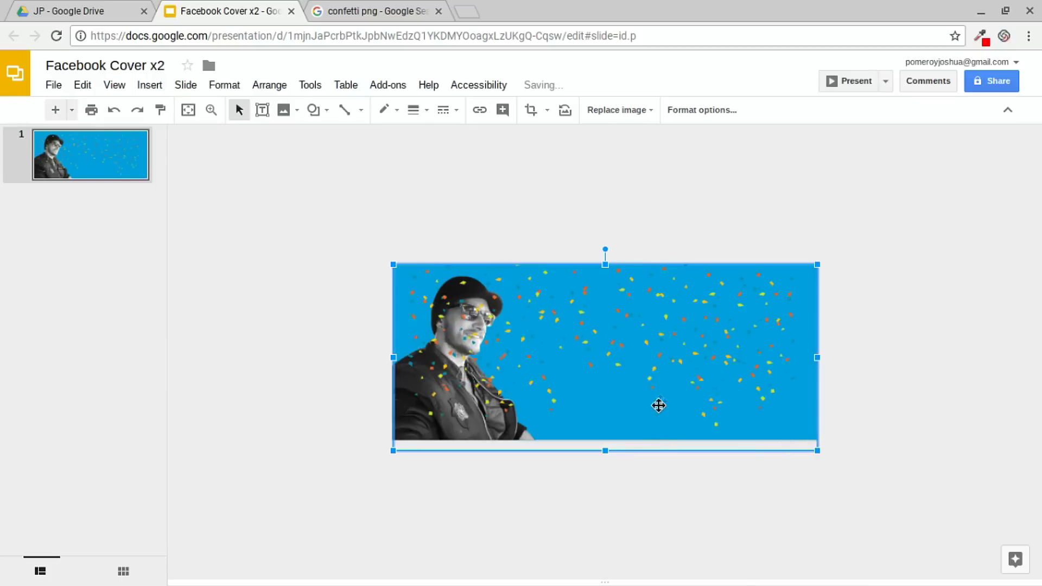
drag(605, 451, 606, 440)
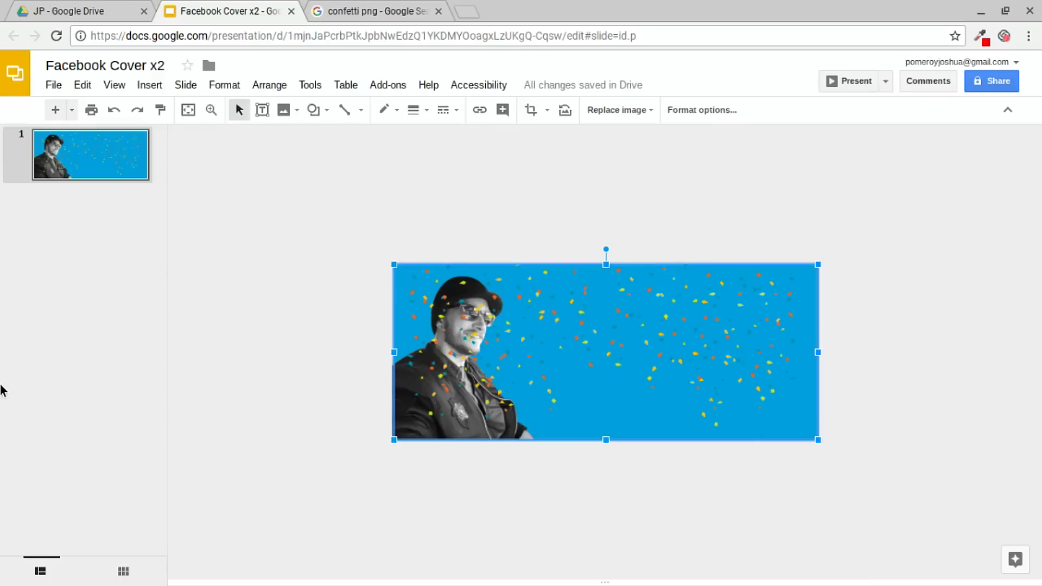
Step: Send the confetti image behind the cutout and nudge both images to line up with the slide's left edge
key(ctrl+Down)
drag(394, 352, 391, 352)
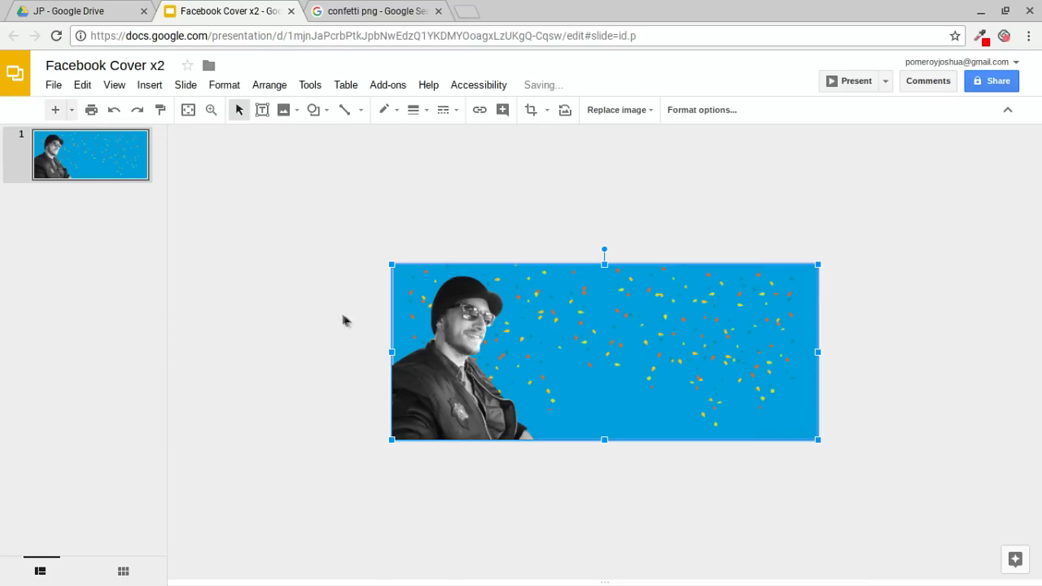
drag(818, 351, 818, 347)
key(Escape)
click(601, 333)
click(363, 187)
click(508, 266)
drag(391, 353, 393, 352)
drag(439, 386, 441, 386)
click(318, 365)
Step: Copy the pale, fine-grained confetti image from the first row of the image results and return to the slide
click(374, 11)
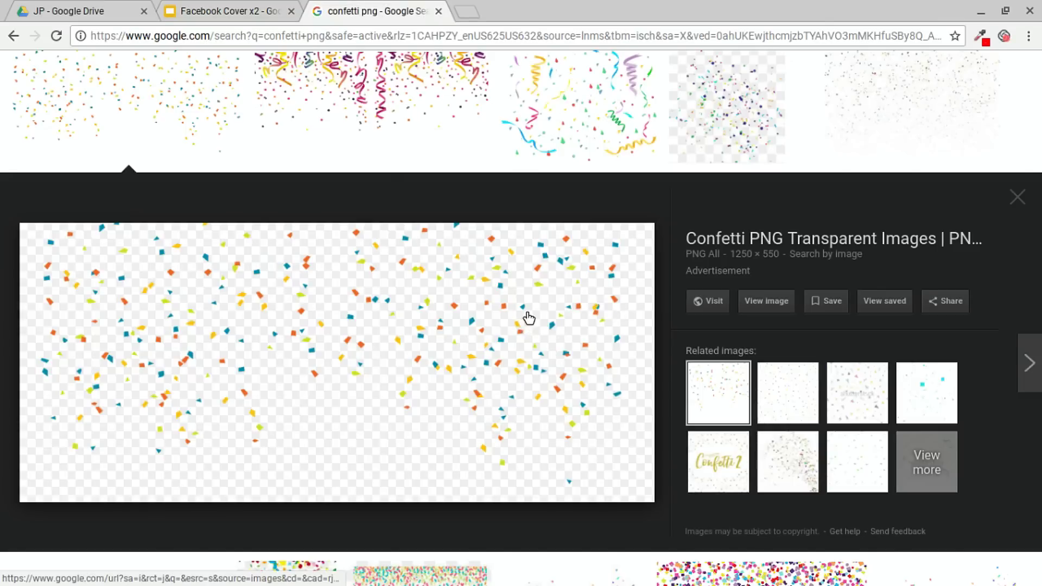
scroll(515, 325, up, 4)
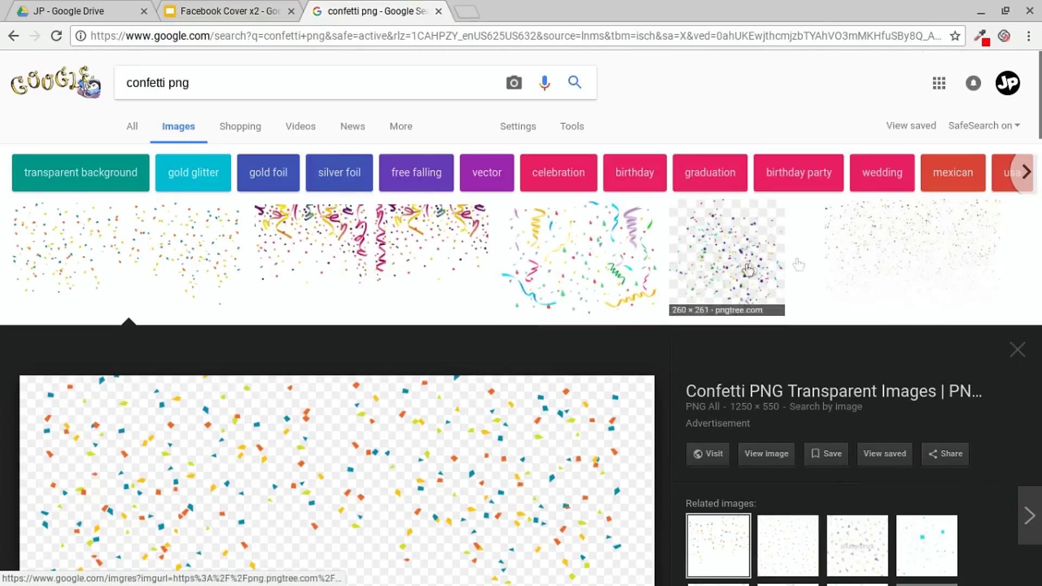
click(911, 255)
click(234, 10)
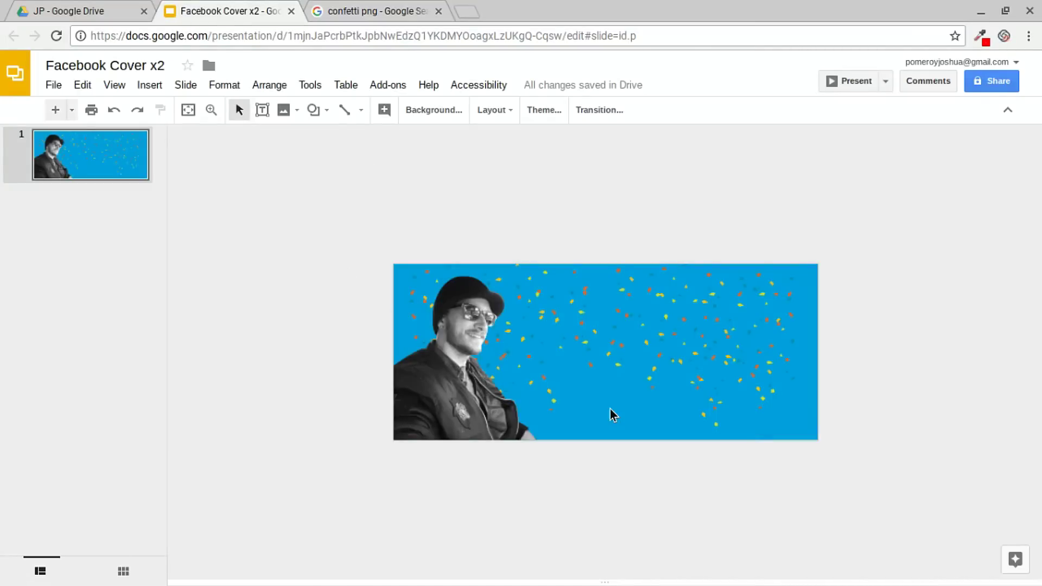
Step: Paste the second confetti image over the cutout, enlarge it to the slide's width, and crop it at the slide's lower edge
drag(567, 359, 483, 354)
drag(658, 442, 817, 445)
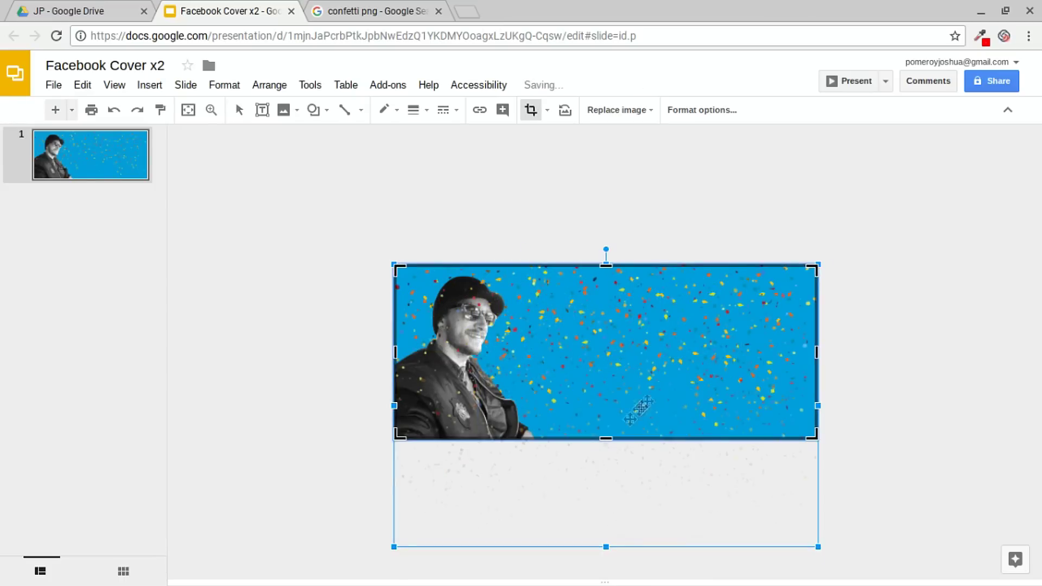
click(898, 305)
click(186, 111)
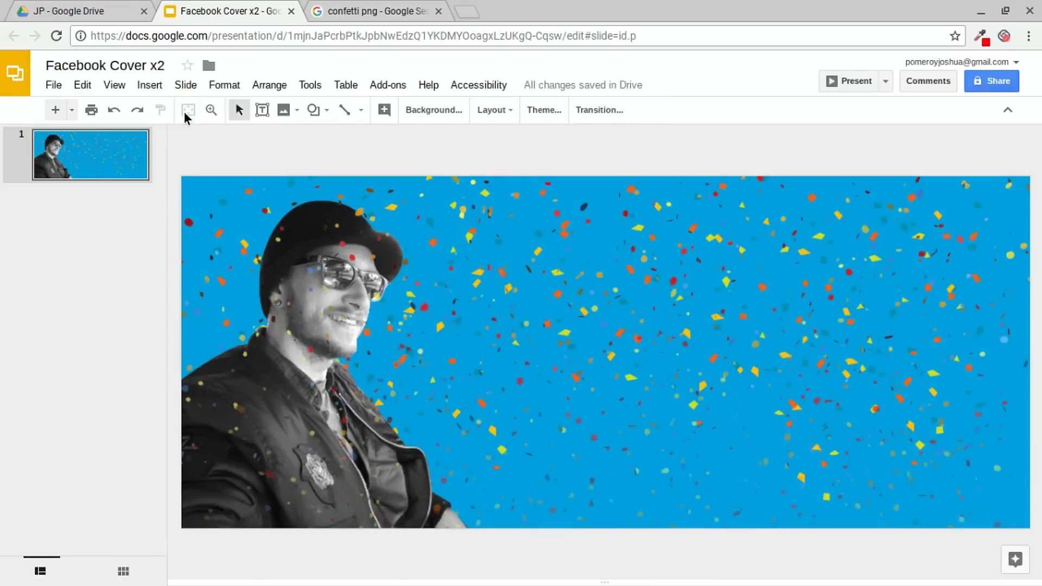
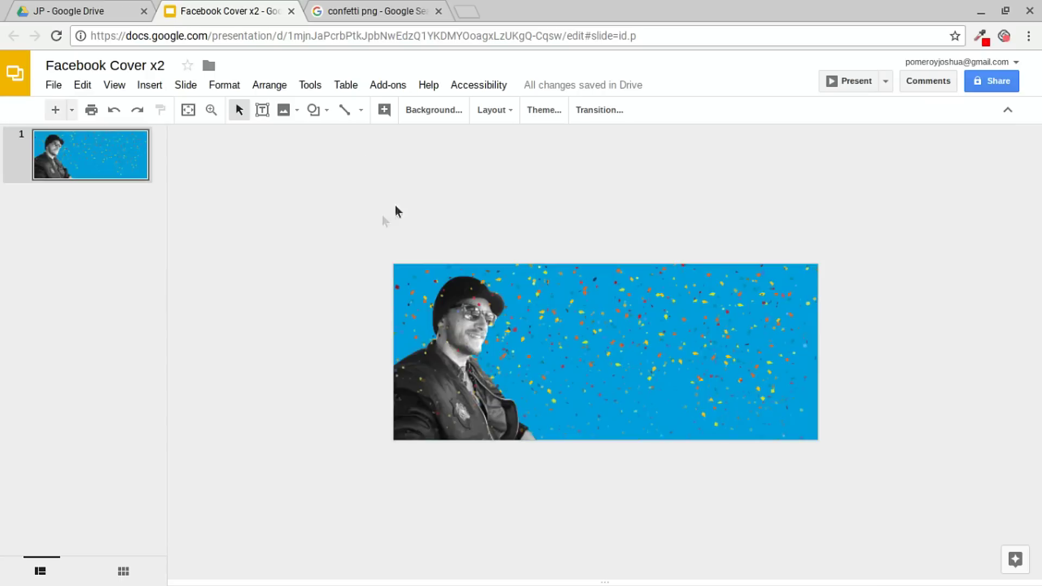
click(187, 83)
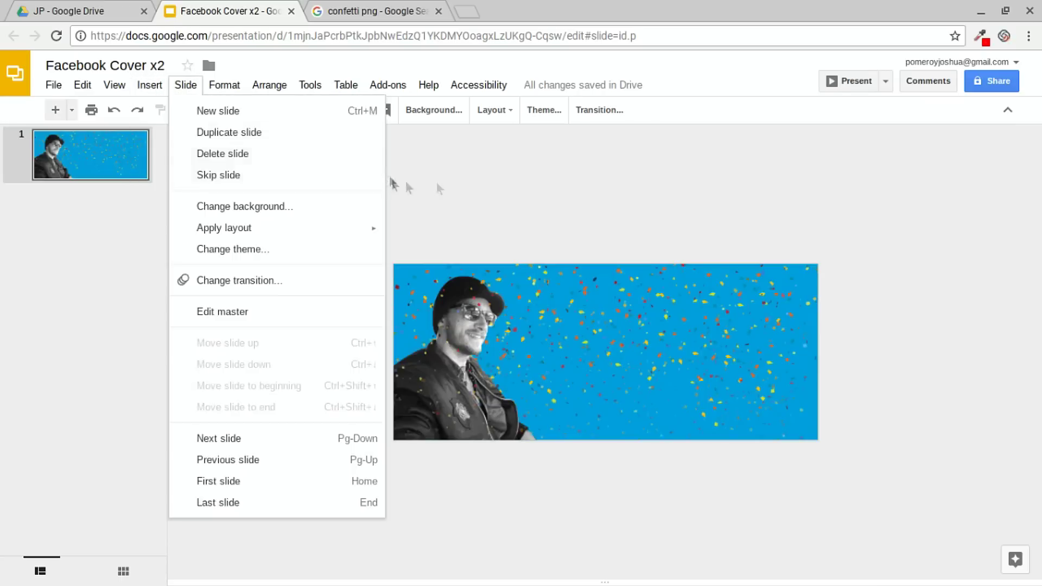
click(333, 169)
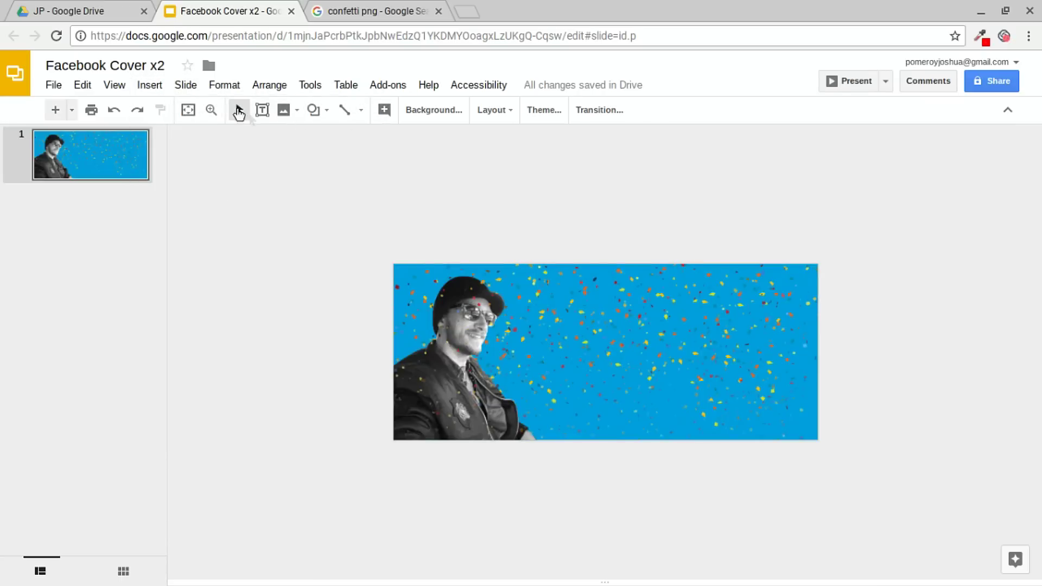
Step: Insert word art reading "HAPPY" and move it to the empty area above the slide
click(149, 85)
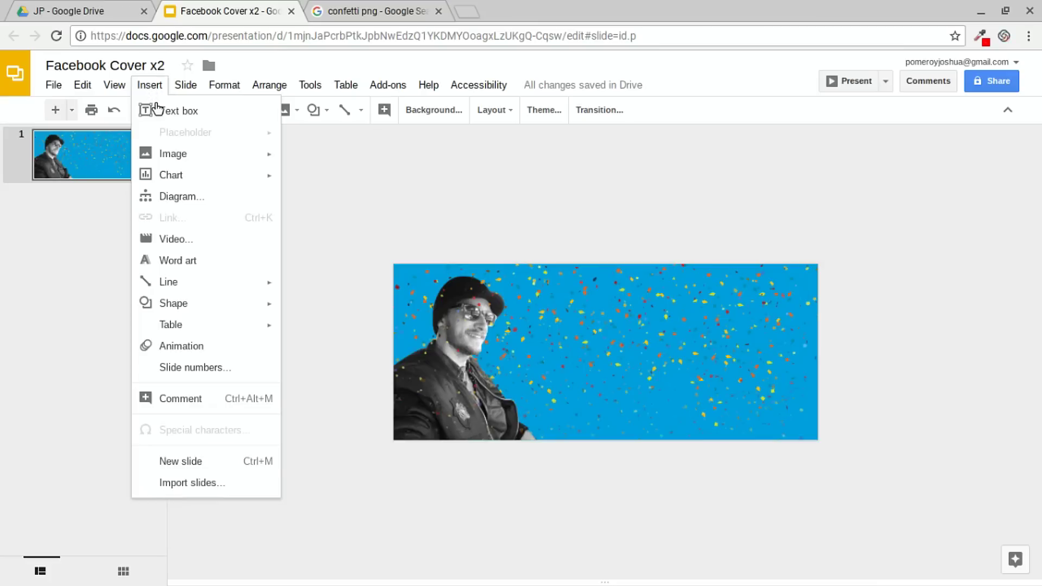
click(165, 265)
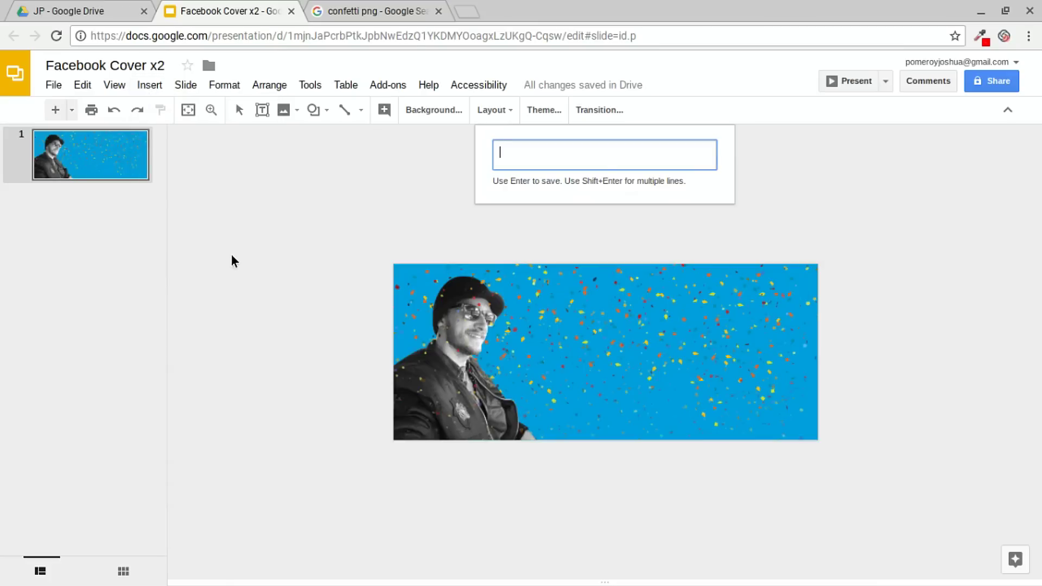
text(HAPPY)
key(Return)
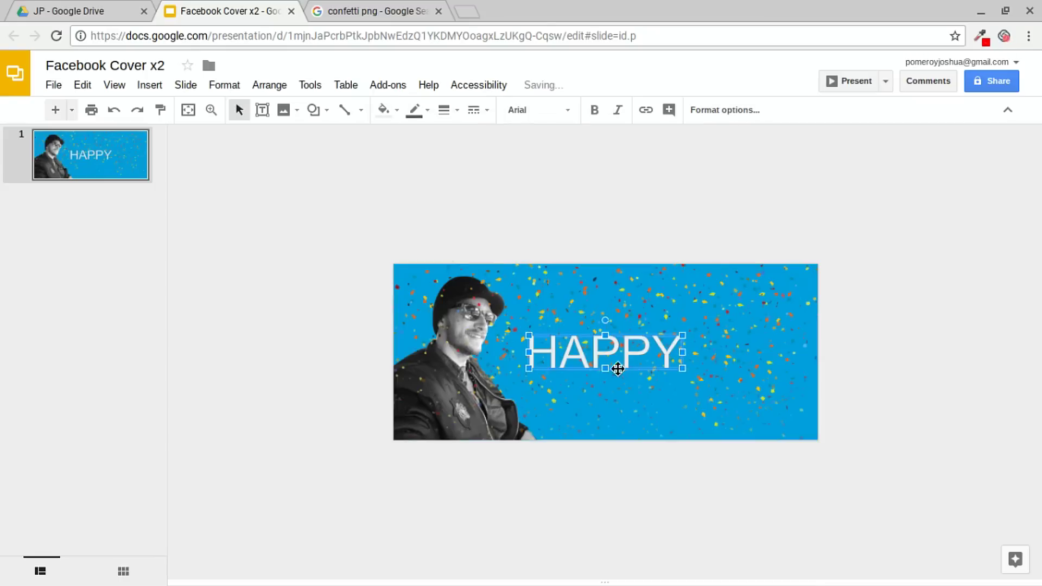
drag(584, 202, 587, 199)
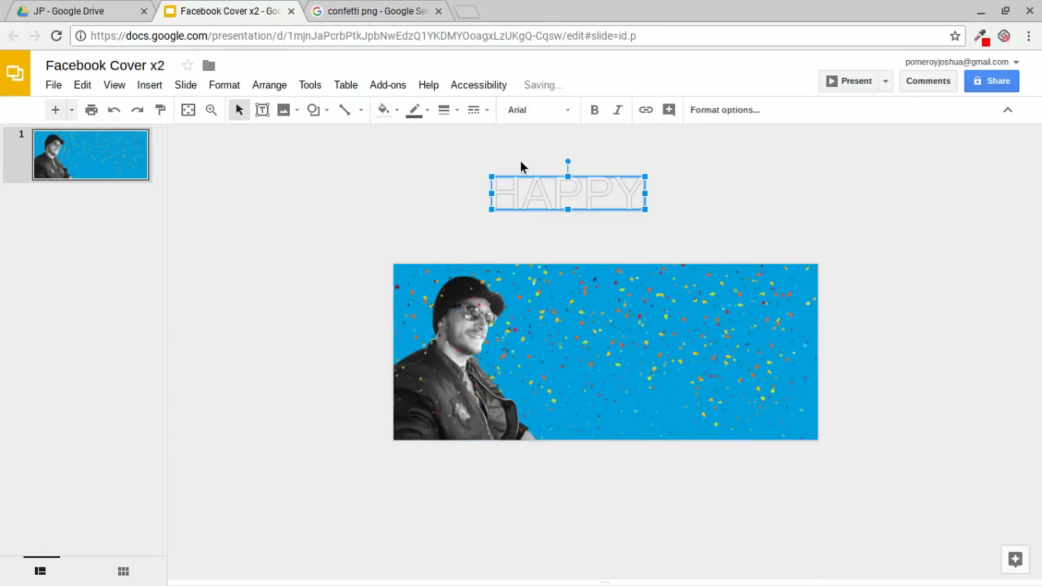
Step: Format the "HAPPY" word art with the Anton font, a transparent outline and a white fill
click(570, 115)
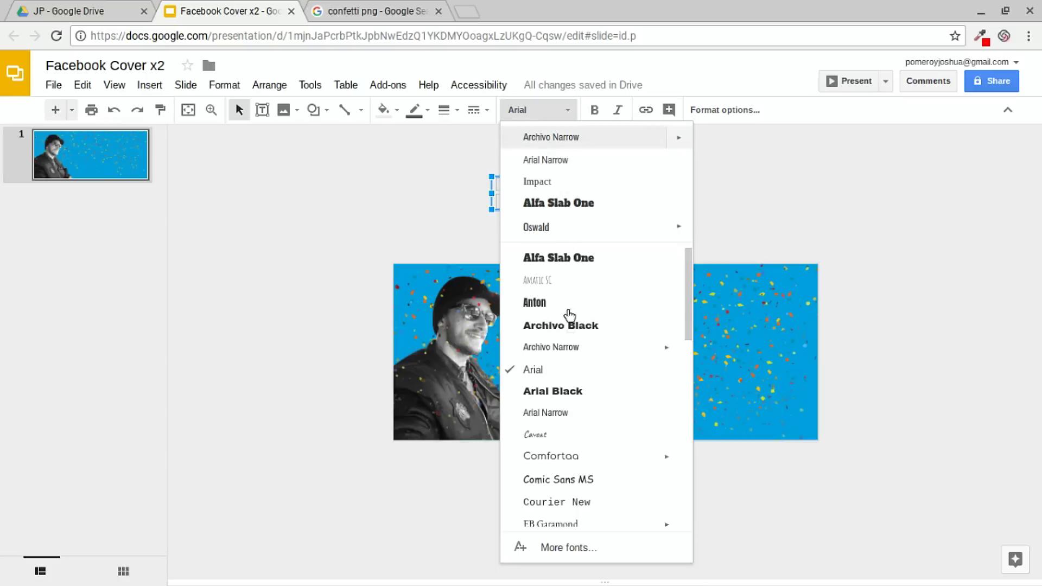
click(564, 304)
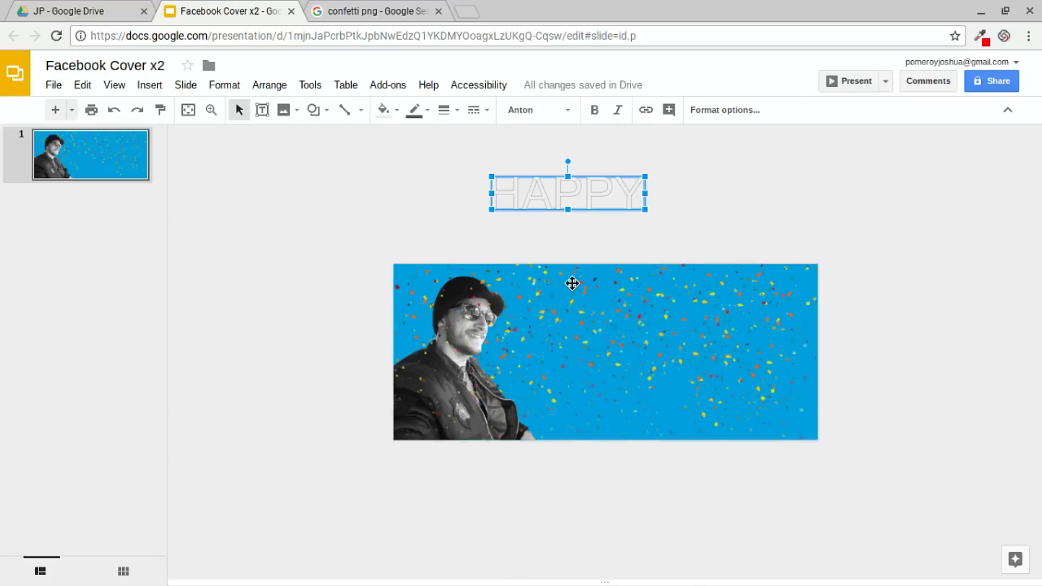
click(417, 110)
click(431, 139)
click(385, 110)
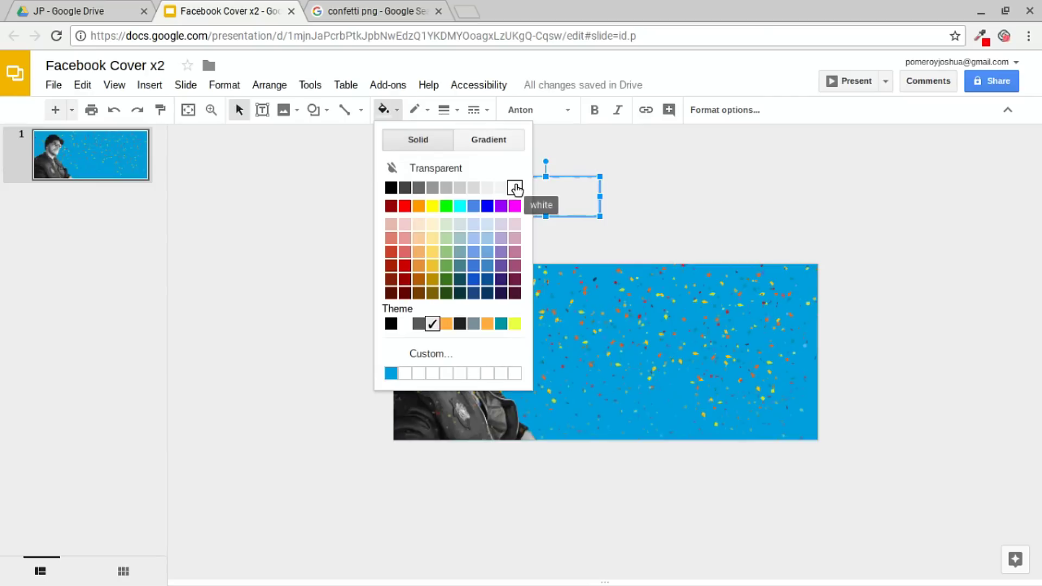
click(515, 188)
Step: Duplicate the "HAPPY" word art directly below the original and change the copy's text to "NEW YEAR"
ctrl+drag(570, 198, 574, 242)
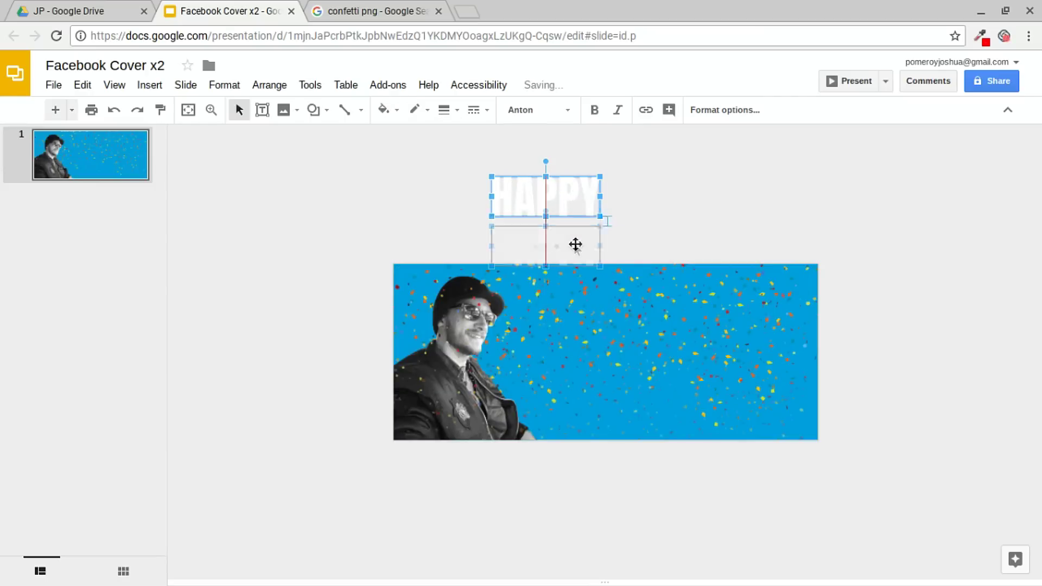
double_click(574, 243)
text(NEW YEAR)
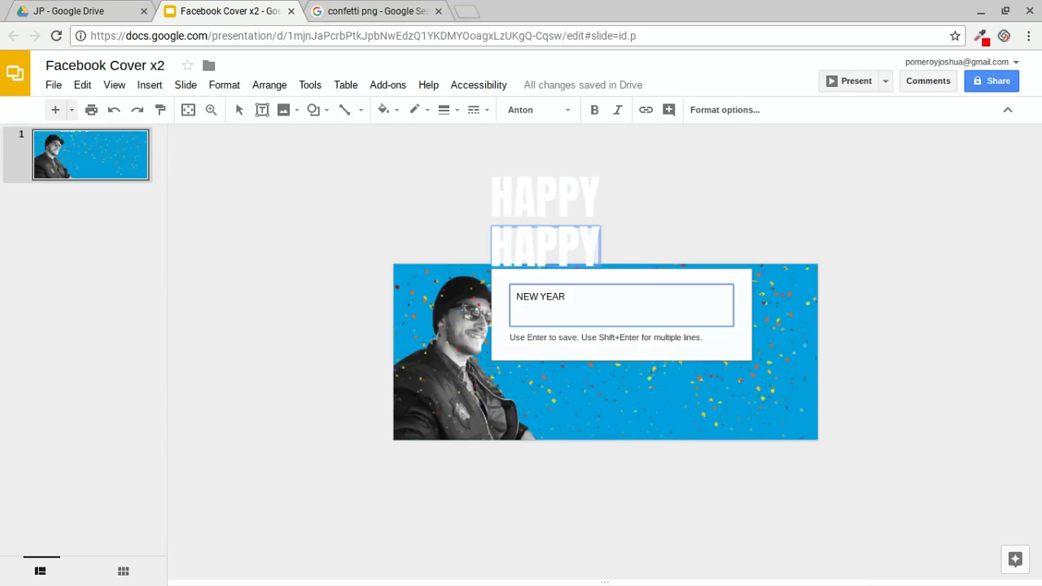
key(Return)
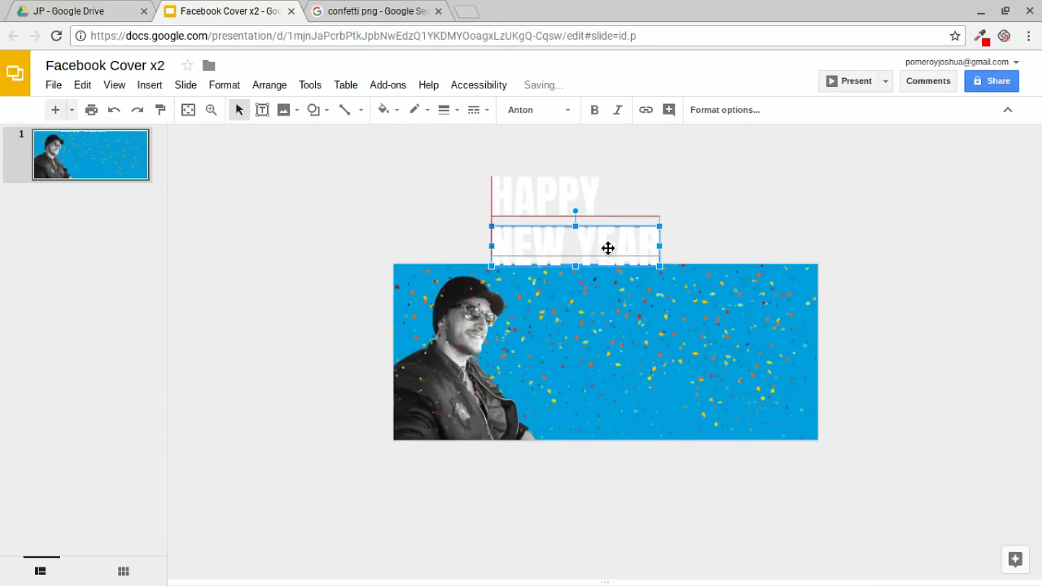
Step: Move the "HAPPY" and "NEW YEAR" word art together to the empty area above the slide's upper-left corner
drag(195, 435, 671, 163)
drag(598, 244, 359, 213)
click(593, 201)
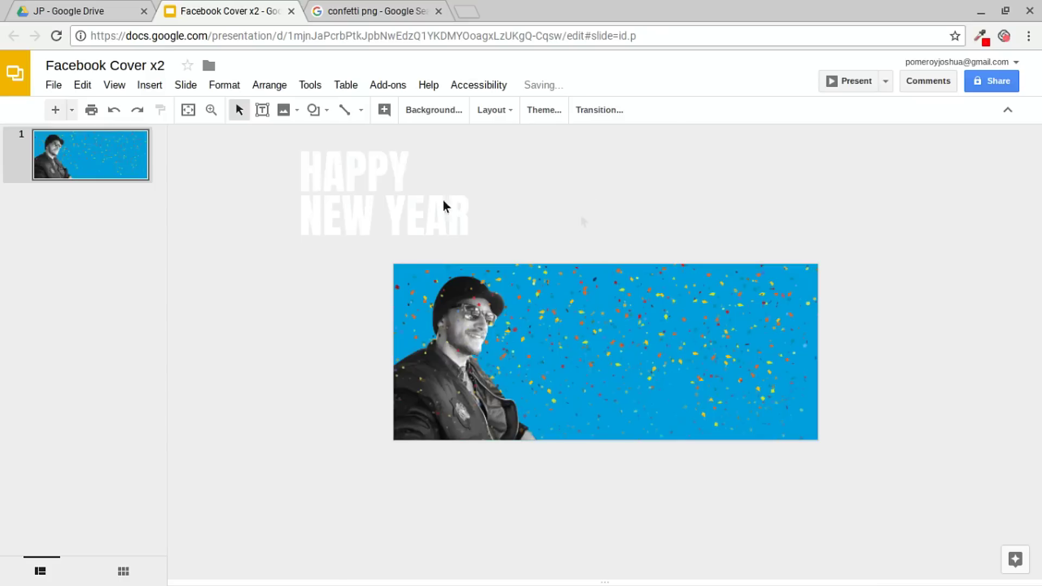
Step: Duplicate the "HAPPY" word art into the empty space beside the original and change the copy's text to "2018"
ctrl+drag(341, 175, 599, 173)
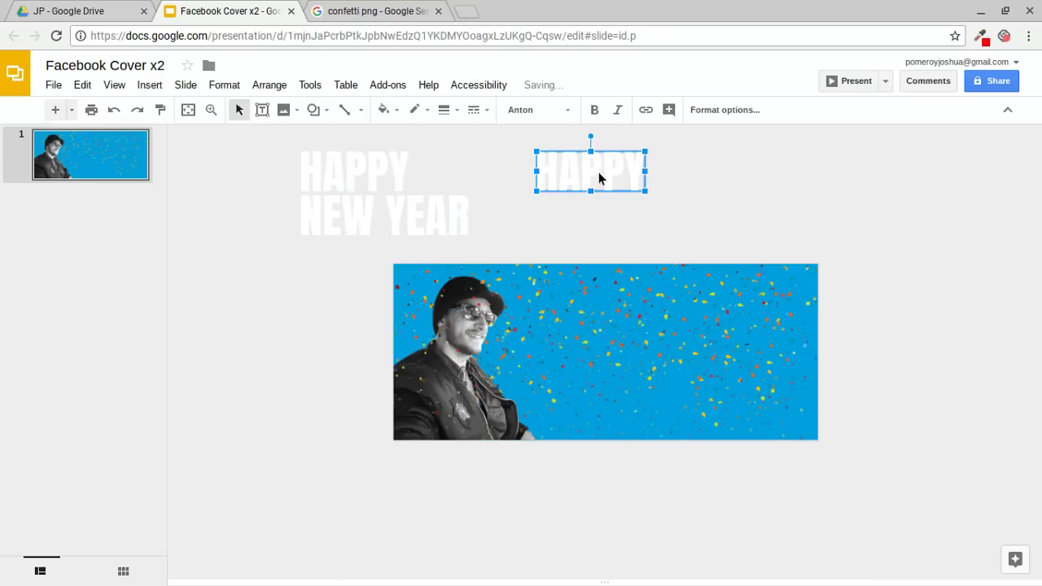
double_click(599, 174)
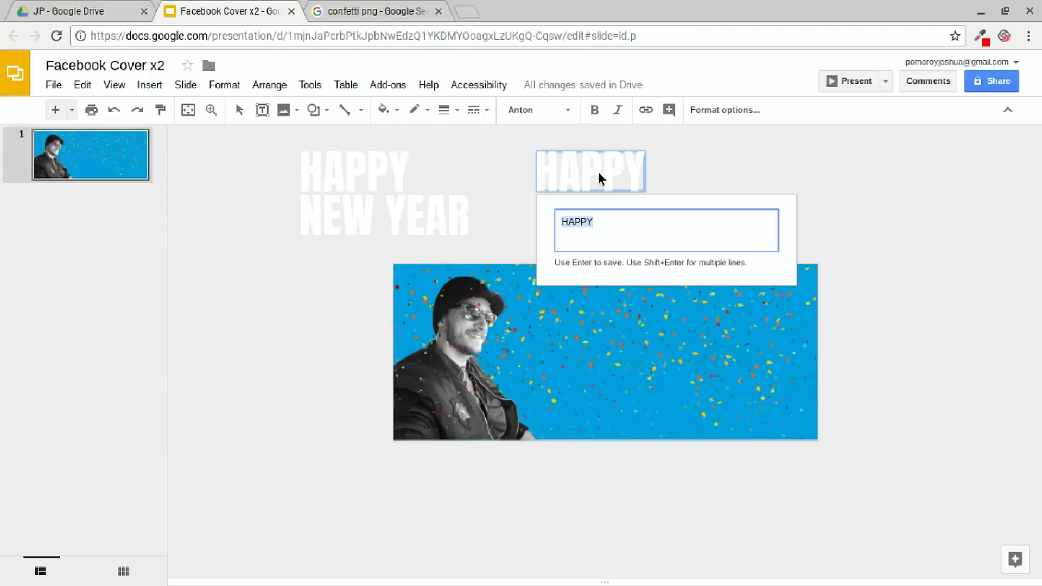
text(2018)
key(Return)
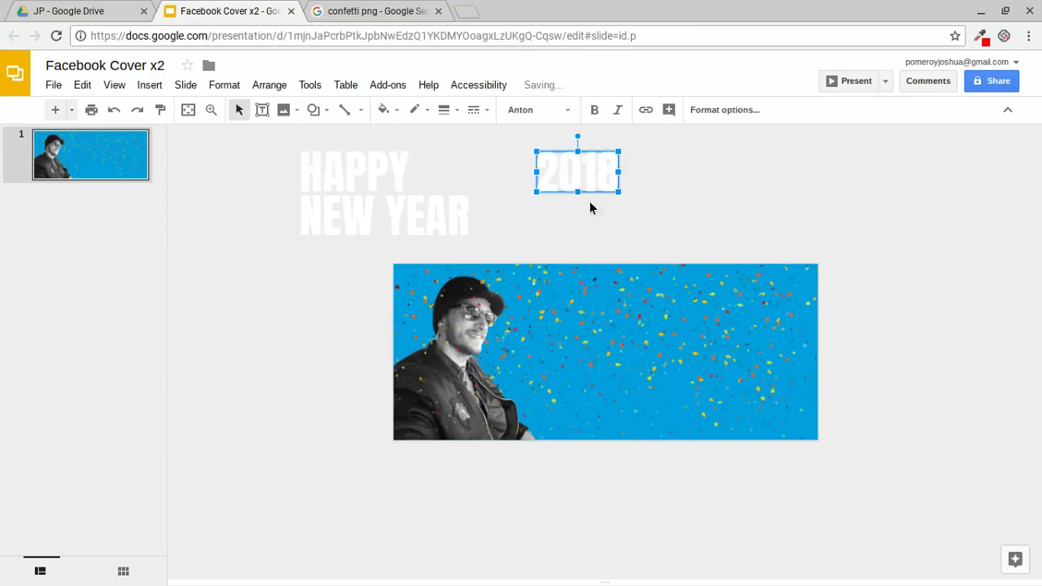
Step: Enlarge "2018" to the height of both text lines, place it before them, and fit all three word arts beside the man on the slide
drag(594, 182, 164, 240)
drag(299, 192, 281, 204)
drag(472, 144, 236, 238)
drag(328, 225, 666, 382)
drag(465, 394, 541, 374)
drag(673, 363, 669, 378)
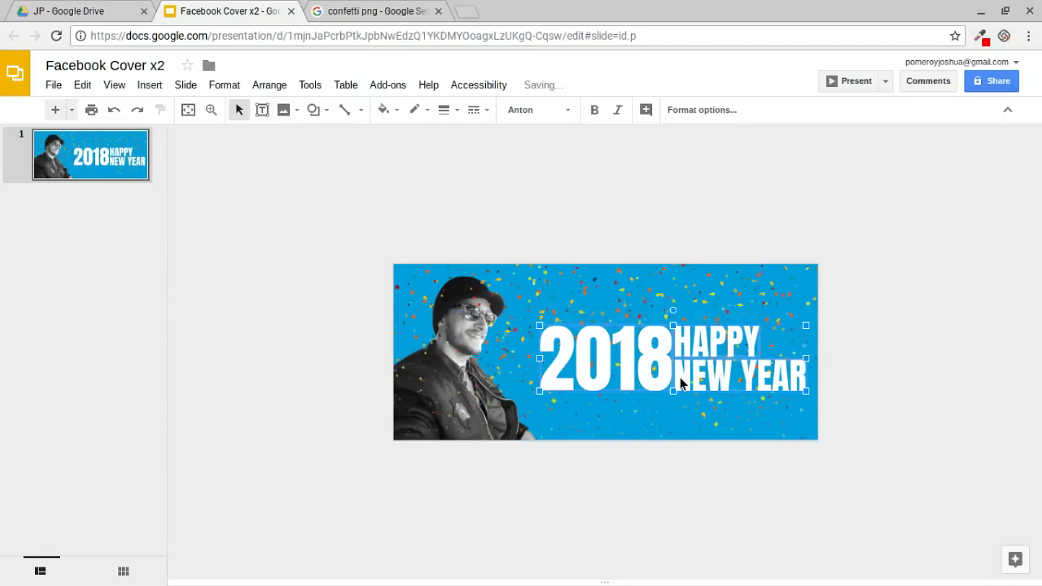
Step: Nudge the three word arts slightly toward the man and send them behind the top confetti image
key(Left)
key(Left)
key(Left)
key(Left)
key(Left)
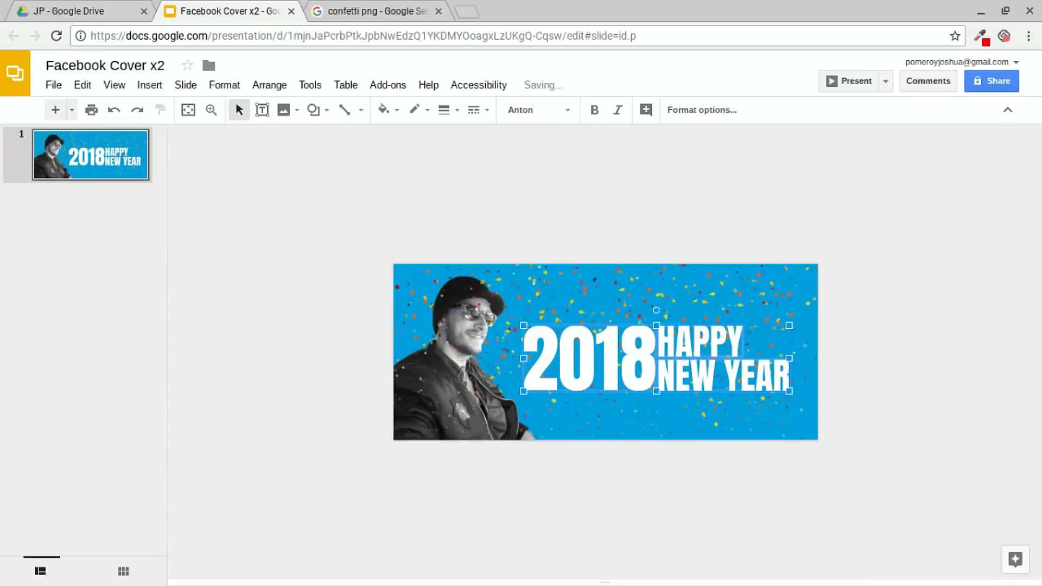
key(shift+Down)
key(shift+Down)
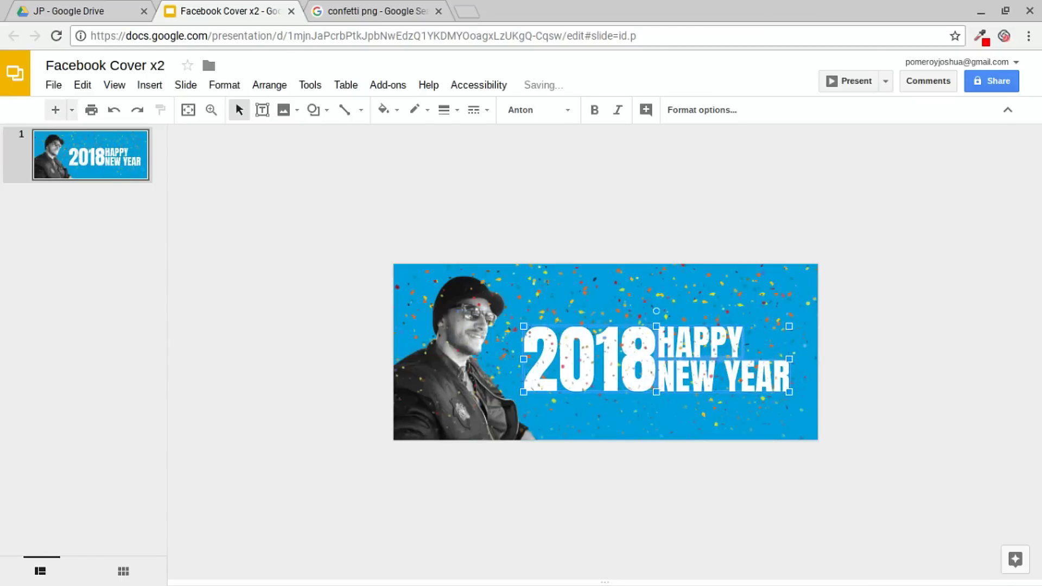
key(ctrl+Down)
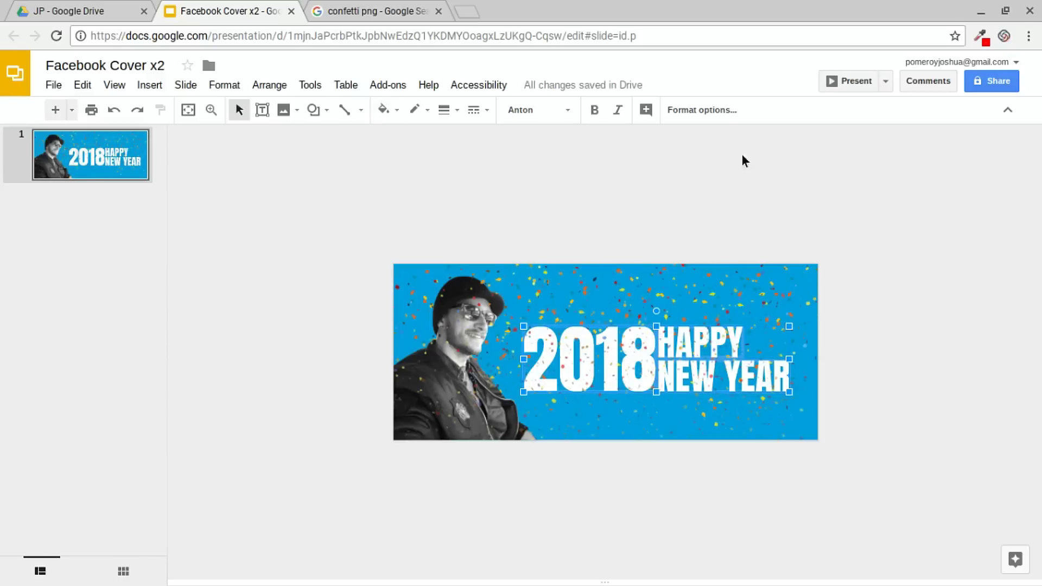
Step: Add a black drop shadow to the three word arts and increase its blur radius slightly
click(711, 111)
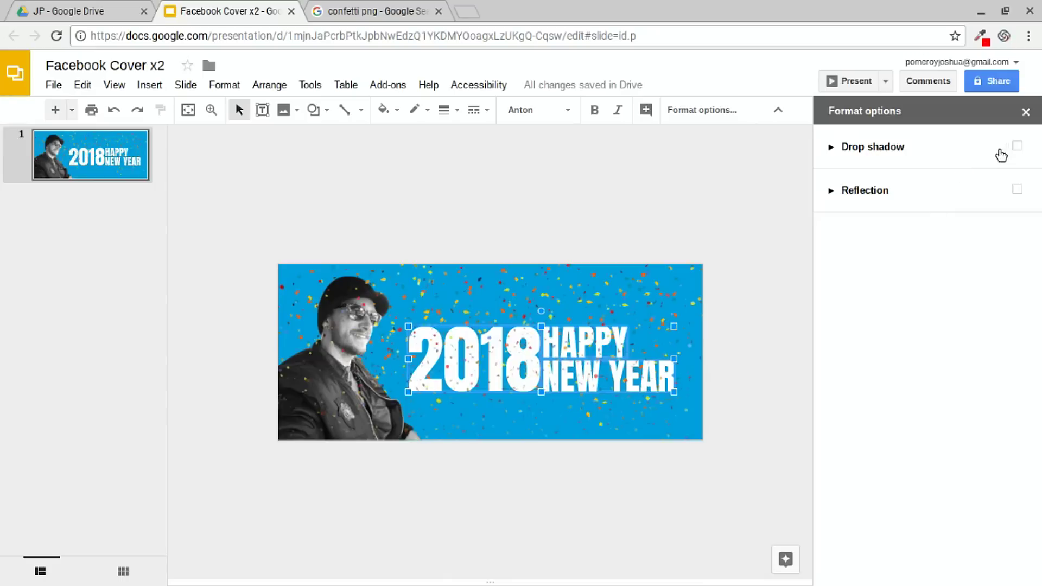
click(1016, 146)
click(832, 148)
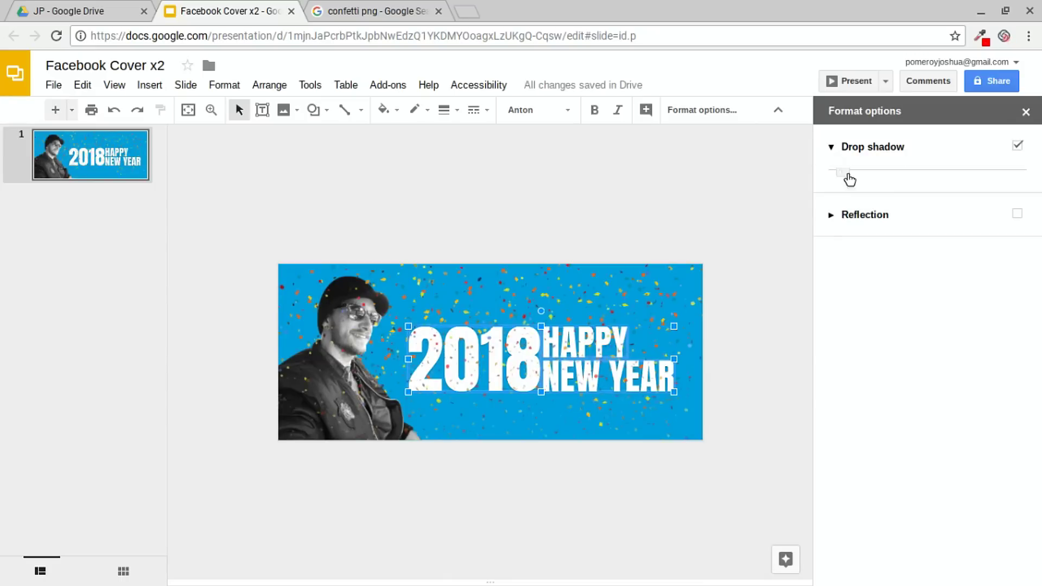
click(840, 331)
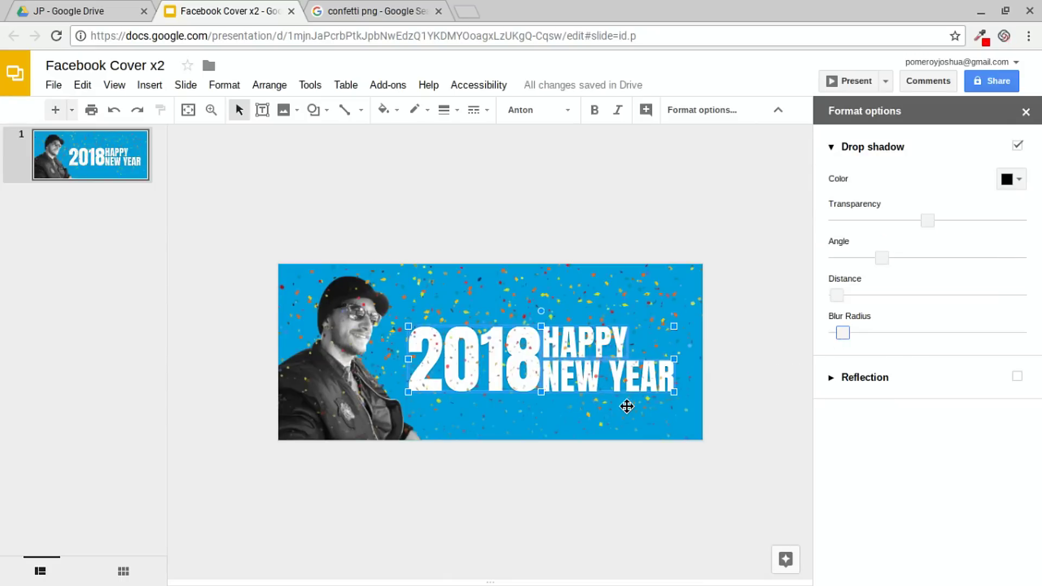
key(Right)
key(Right)
key(Right)
key(Right)
key(Right)
key(Right)
key(Right)
key(Right)
key(Right)
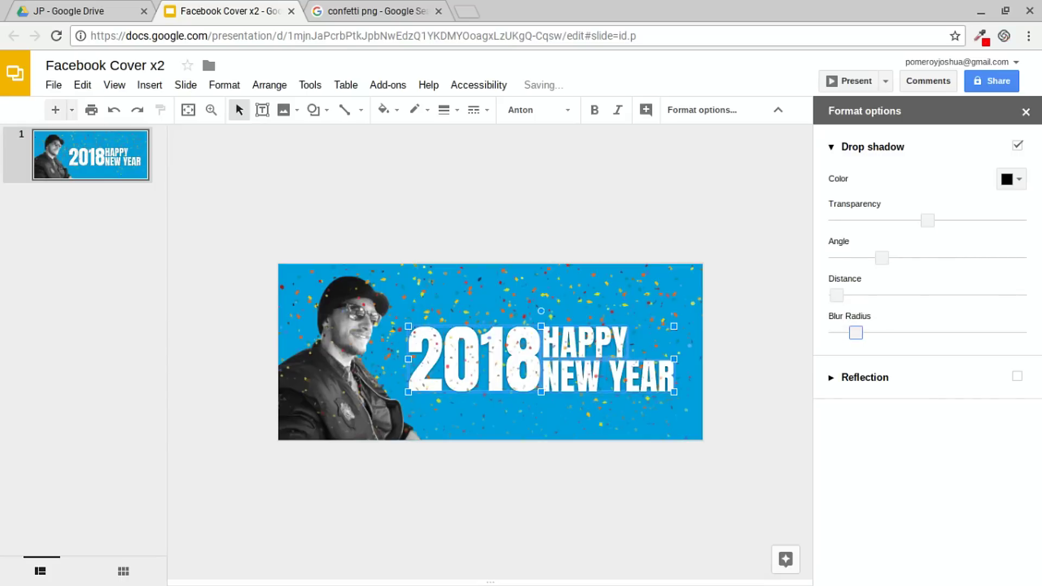
key(Right)
key(Right)
key(Right)
key(Right)
key(Right)
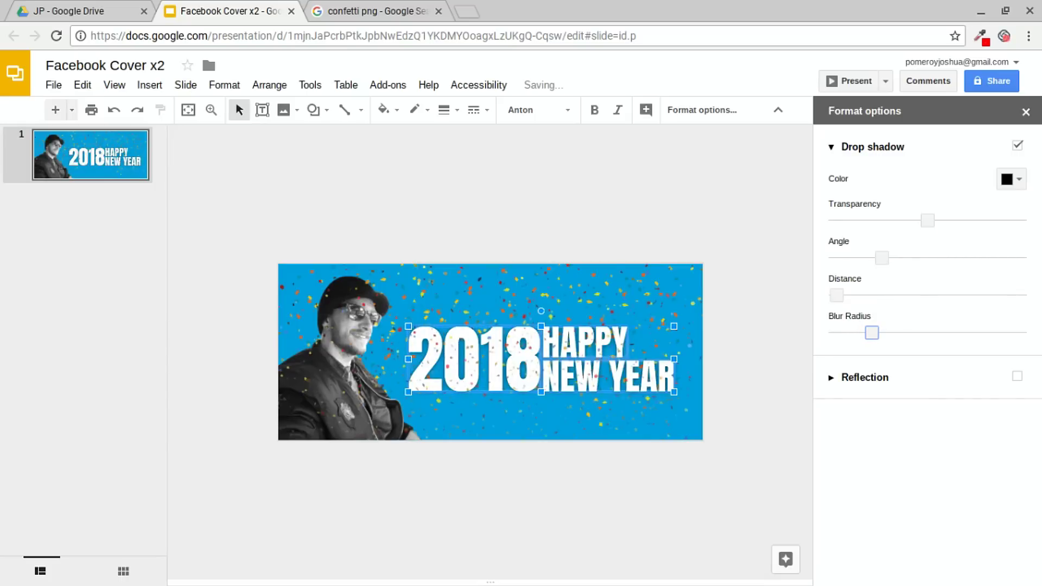
click(1025, 112)
Step: Move the top confetti image off the slide's left side to uncover the word art
click(188, 110)
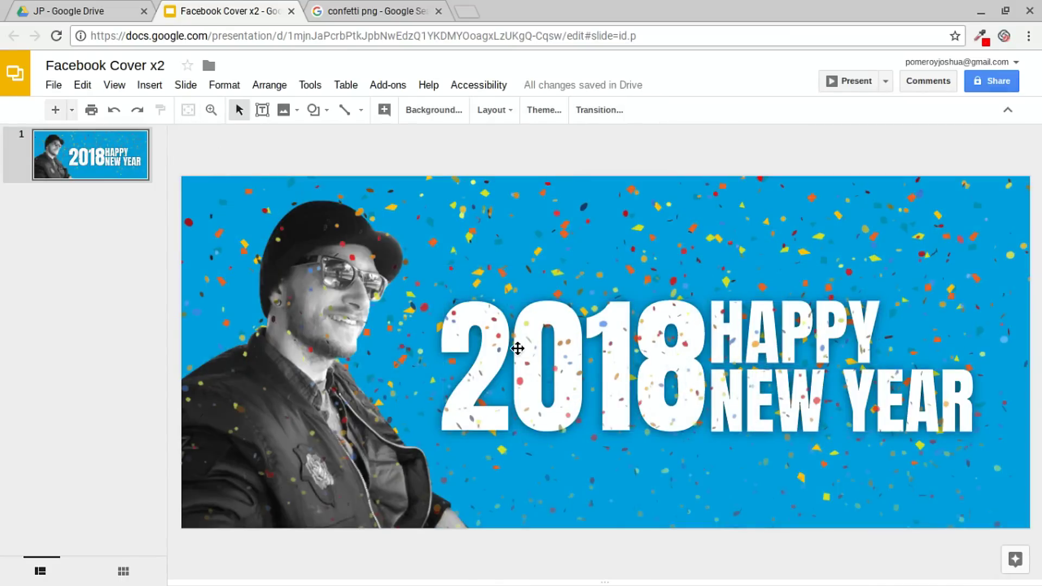
click(565, 277)
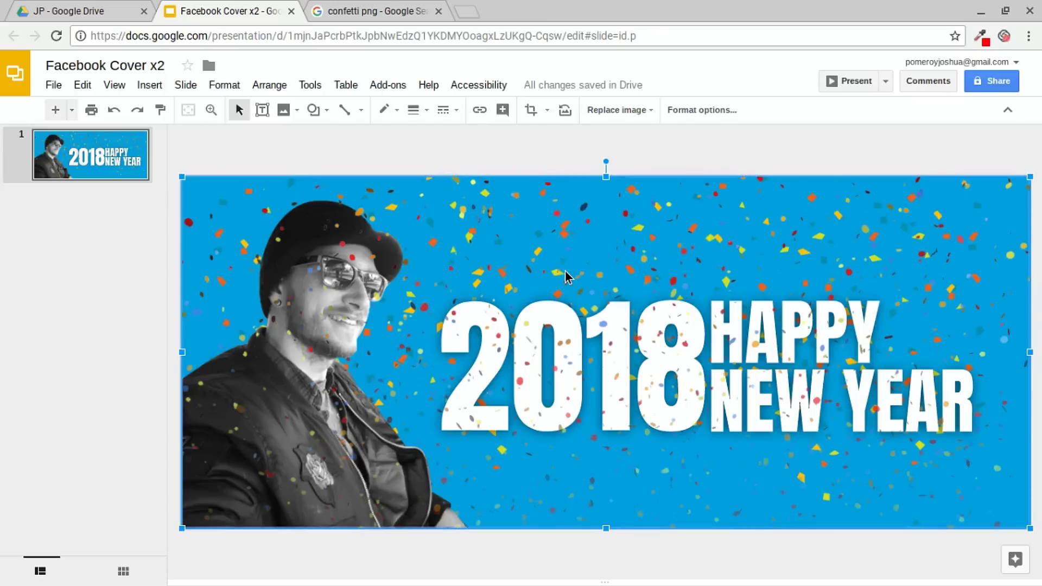
key(ctrl+alt+minus)
drag(796, 299, 356, 296)
click(584, 223)
Step: Fill the "2018" word art with a light yellow gradient
click(640, 365)
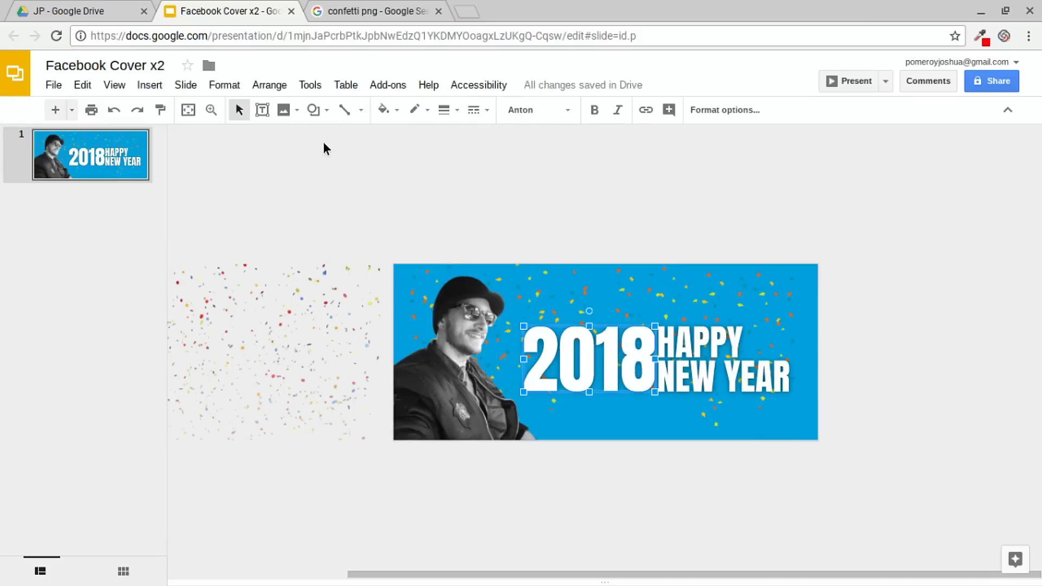
click(395, 111)
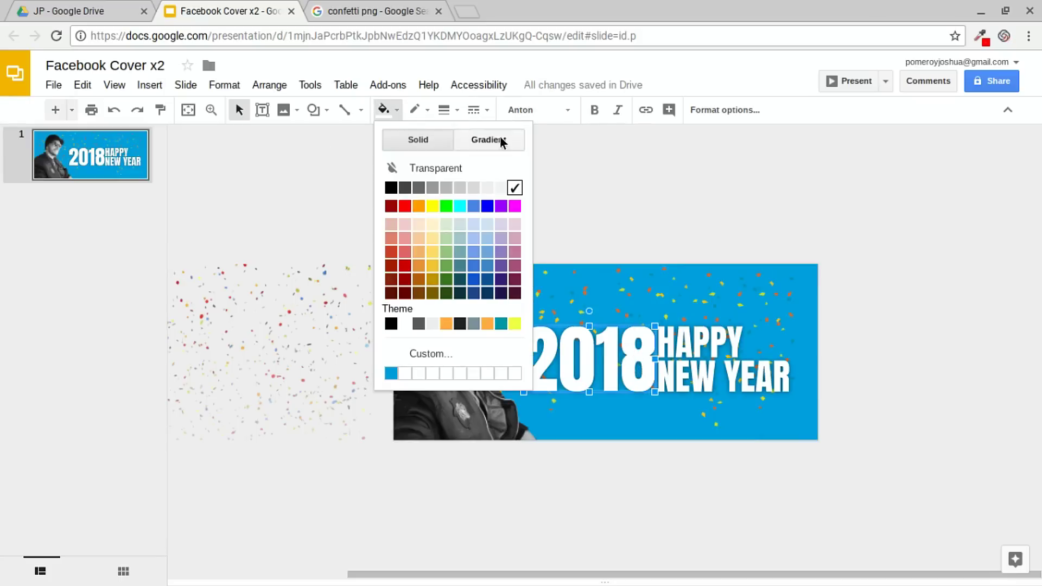
click(497, 139)
click(435, 214)
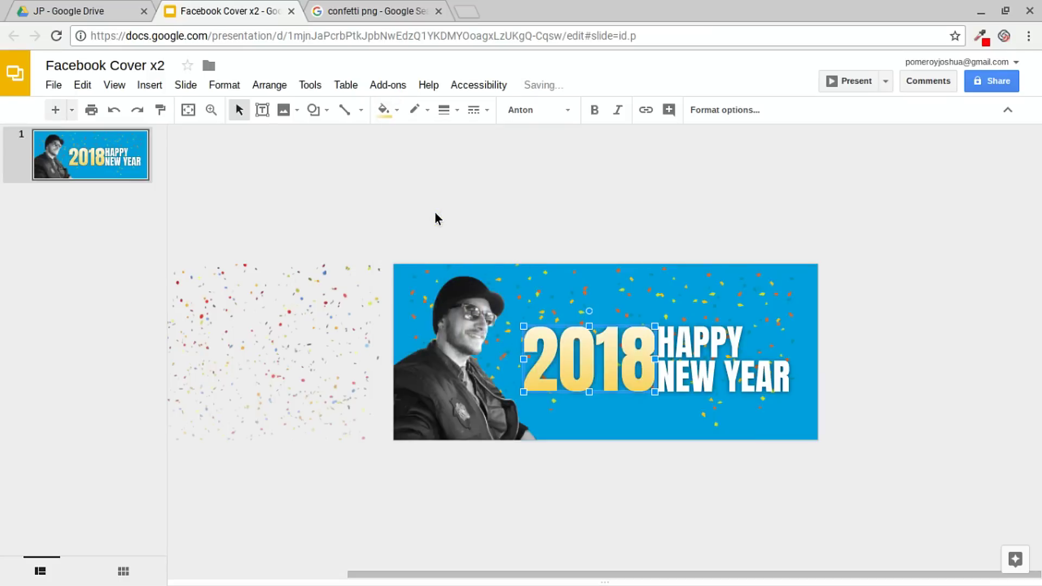
Step: Move the confetti image back over the whole slide, on top of the word art
click(560, 209)
drag(282, 335, 711, 331)
click(658, 204)
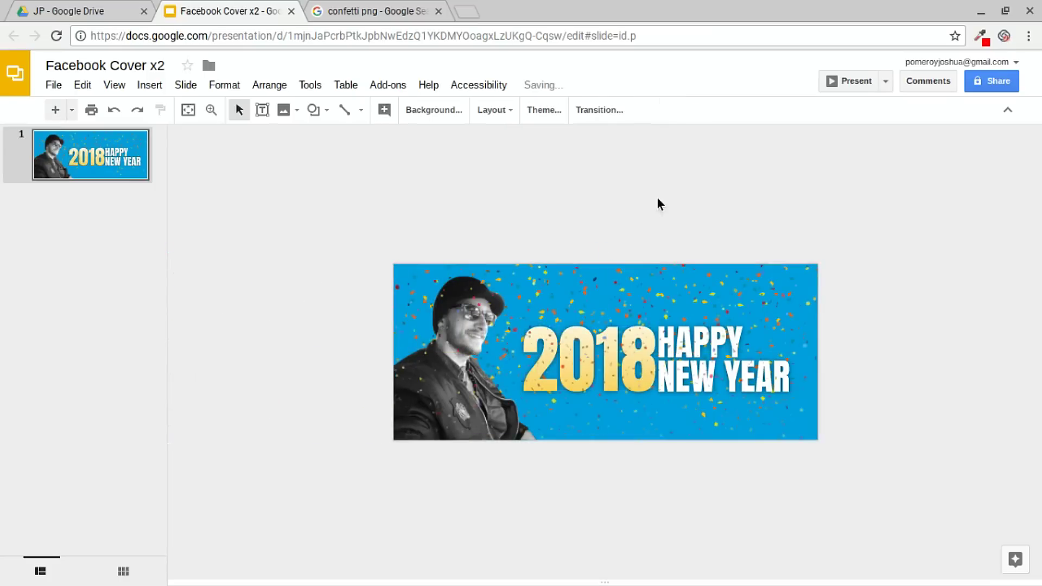
click(189, 110)
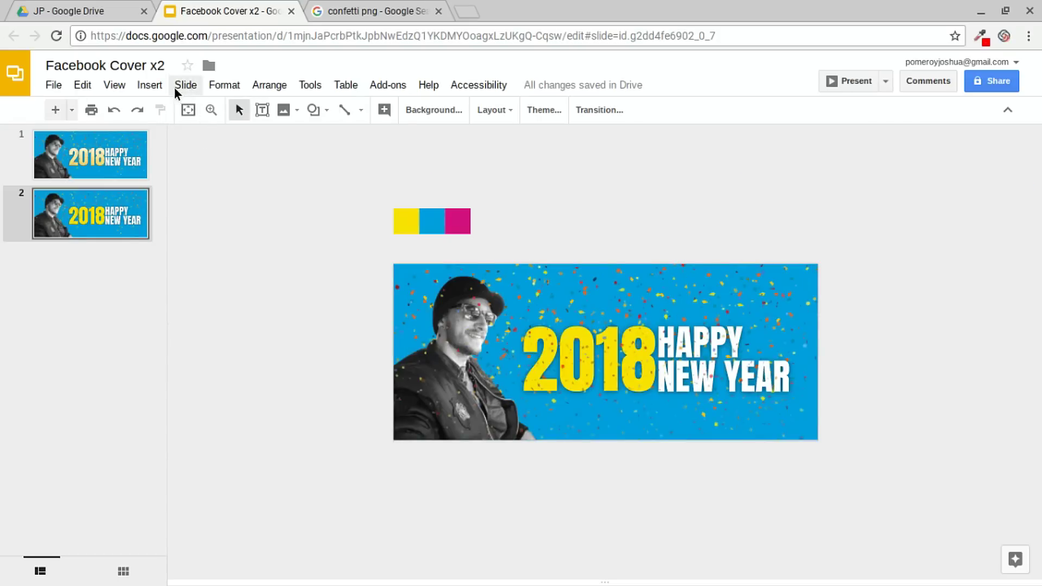
Step: Open the Simple Light master for editing and delete every layout except the Title slide layout
click(187, 85)
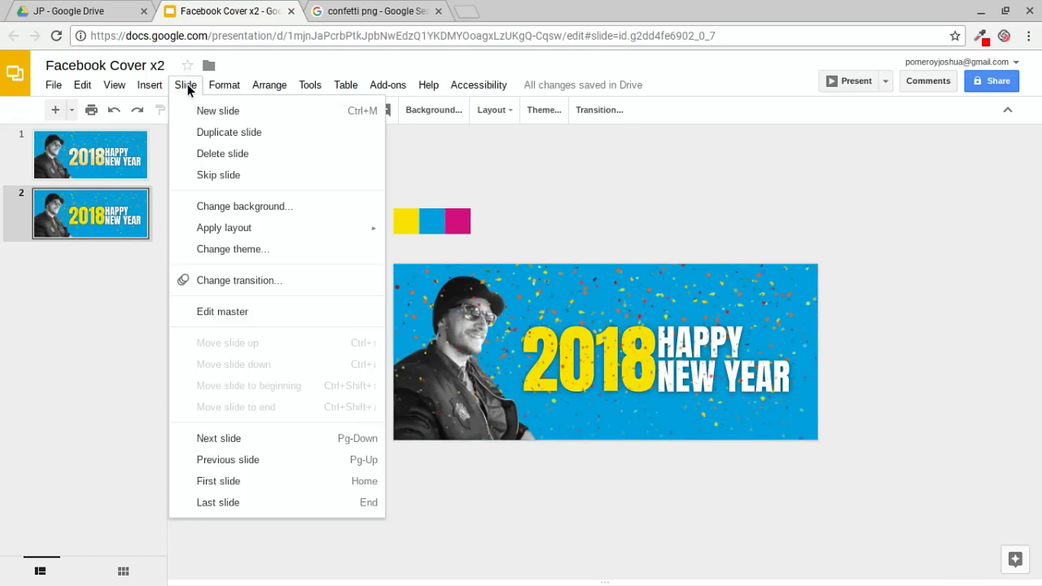
click(242, 318)
scroll(193, 326, down, 4)
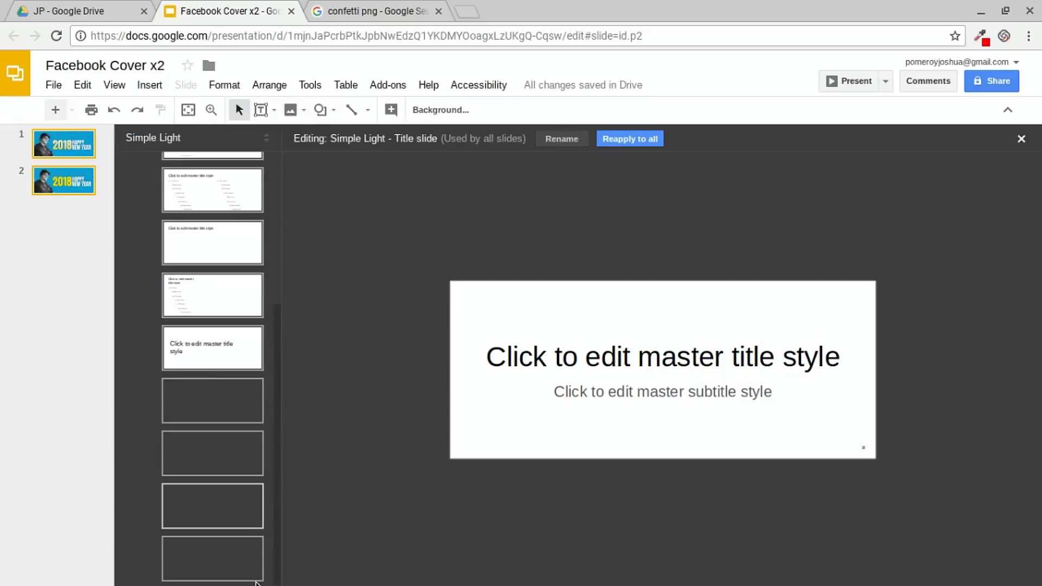
click(242, 565)
scroll(241, 552, up, 5)
click(226, 323)
key(Delete)
Step: Delete all placeholders from the Title slide layout and the master, leaving both blank
drag(375, 223, 944, 518)
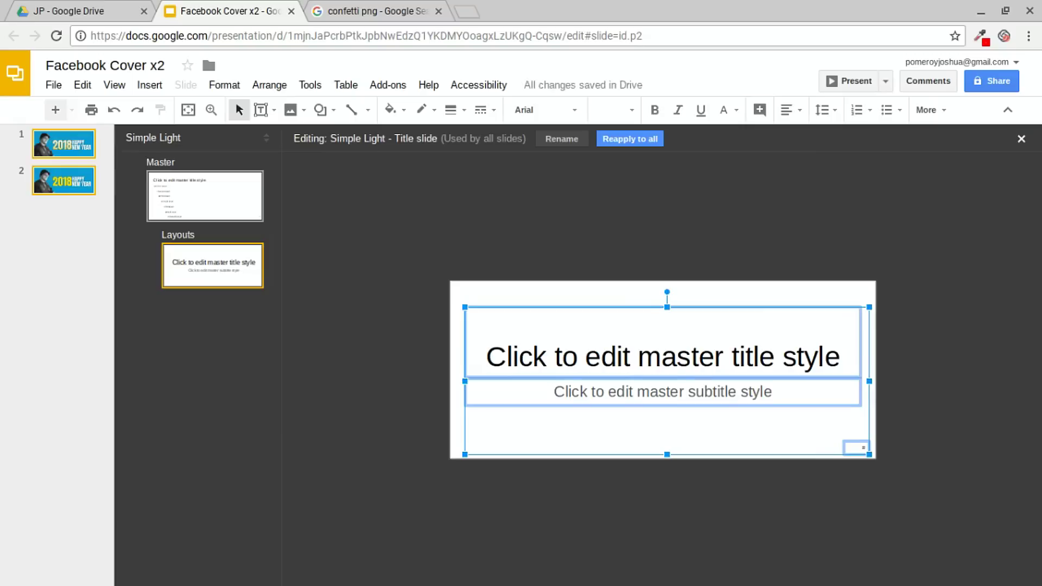
key(Delete)
click(203, 200)
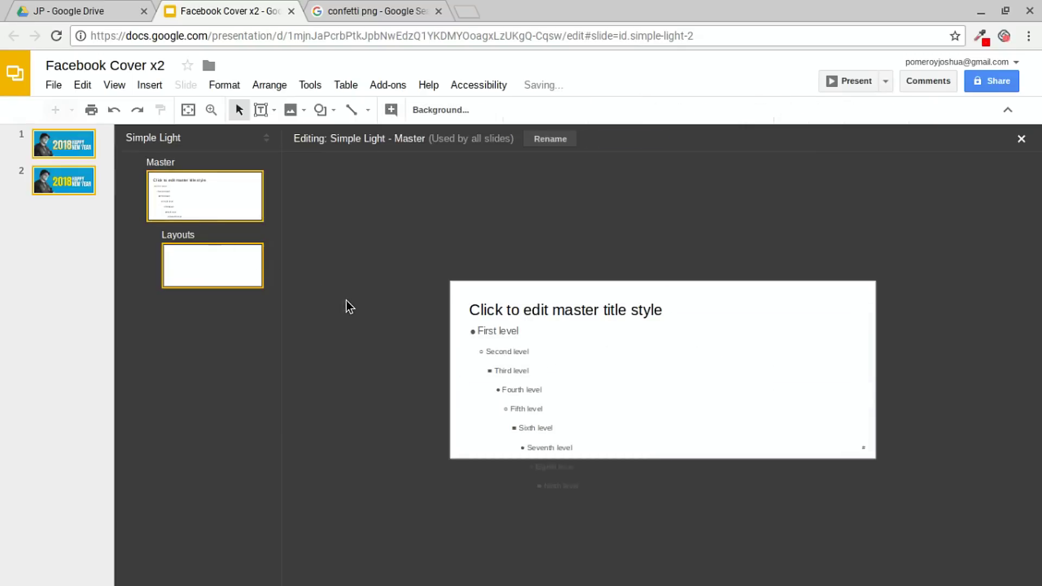
key(ctrl+a)
key(Delete)
click(236, 279)
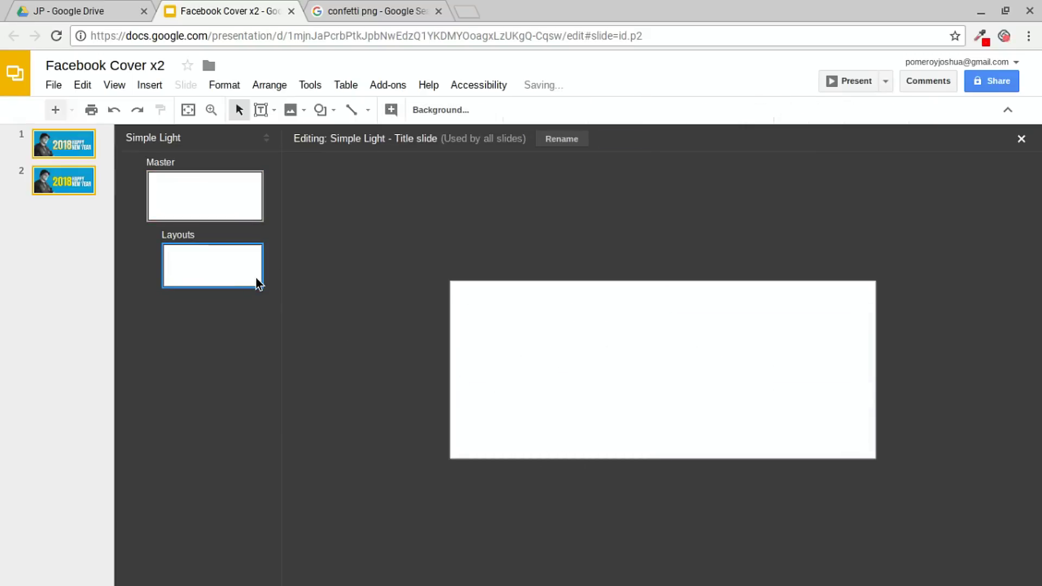
Step: Start a web image search for "architecture" to insert a picture in the Title slide layout
click(149, 87)
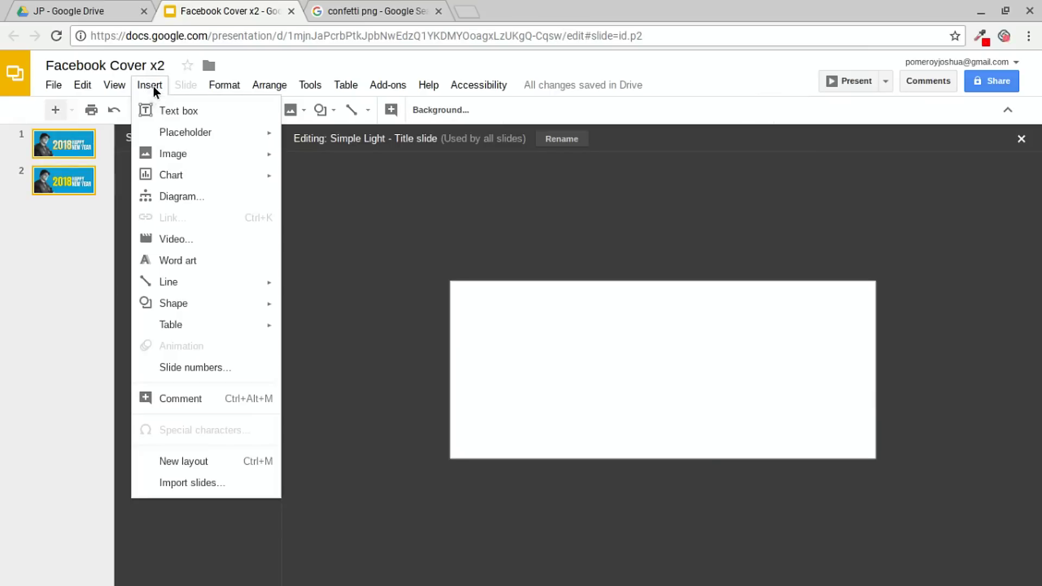
mouse_move(202, 157)
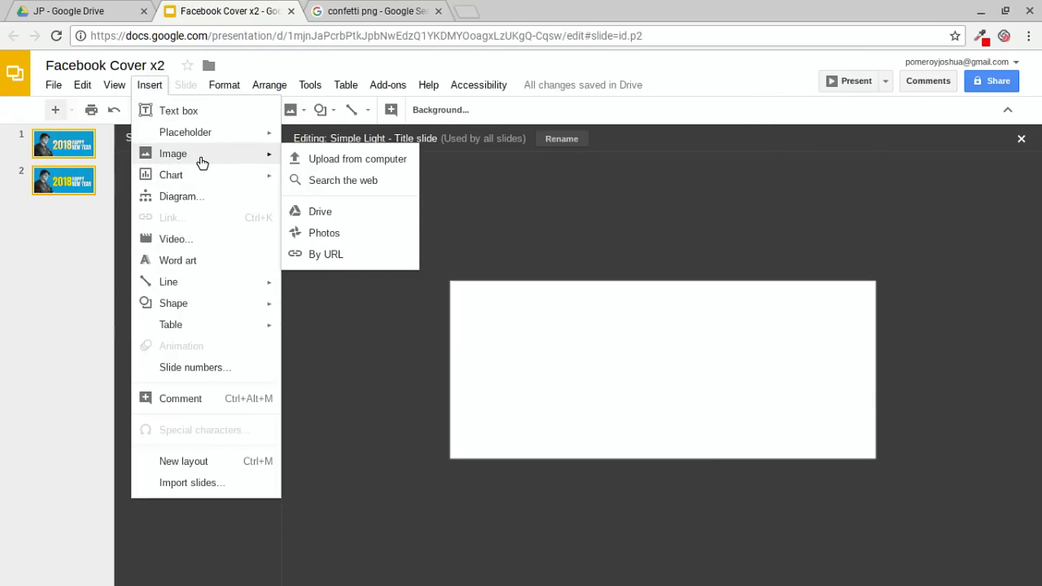
click(374, 179)
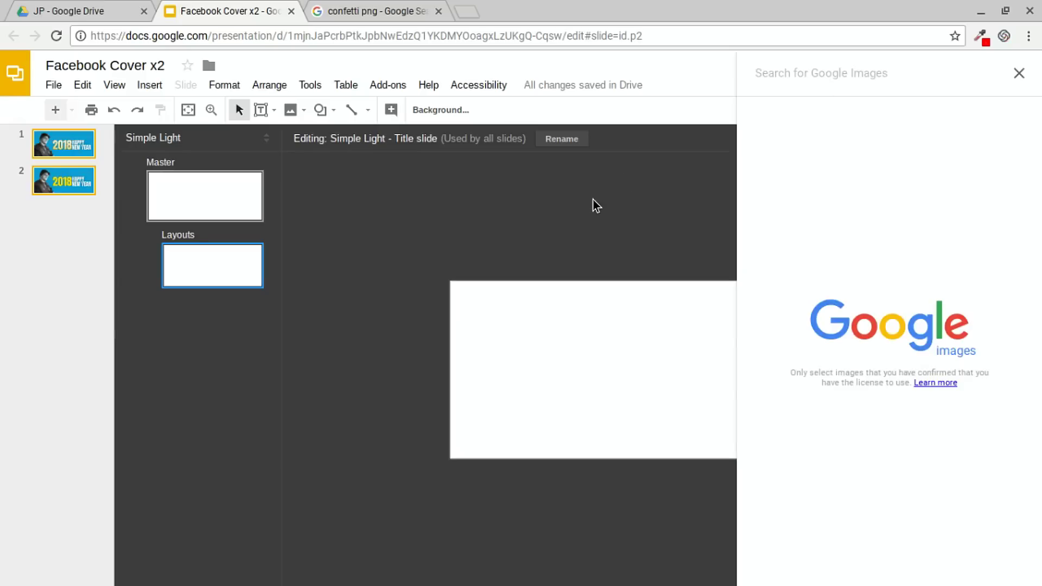
text(Archi)
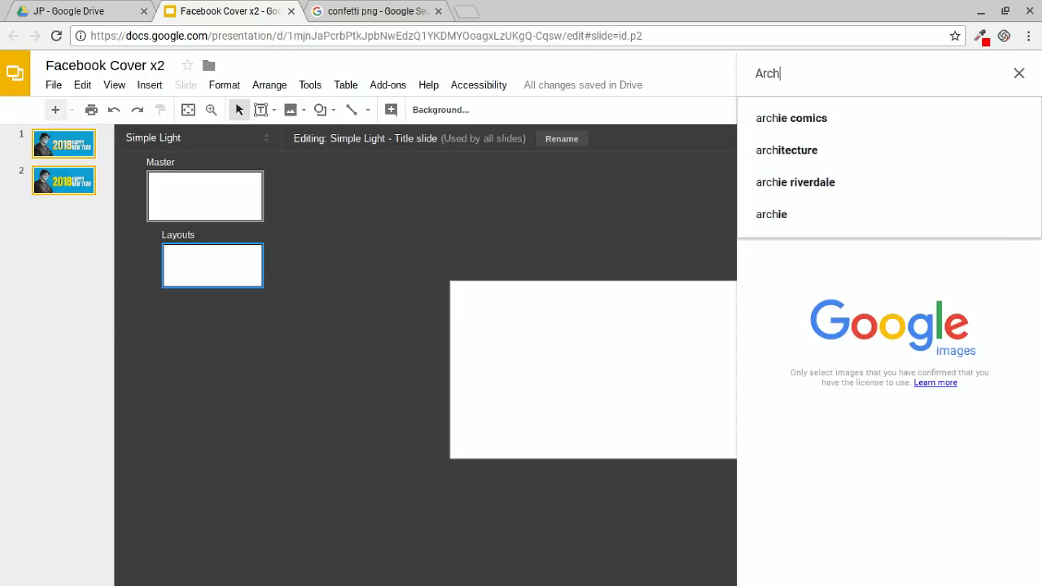
click(793, 146)
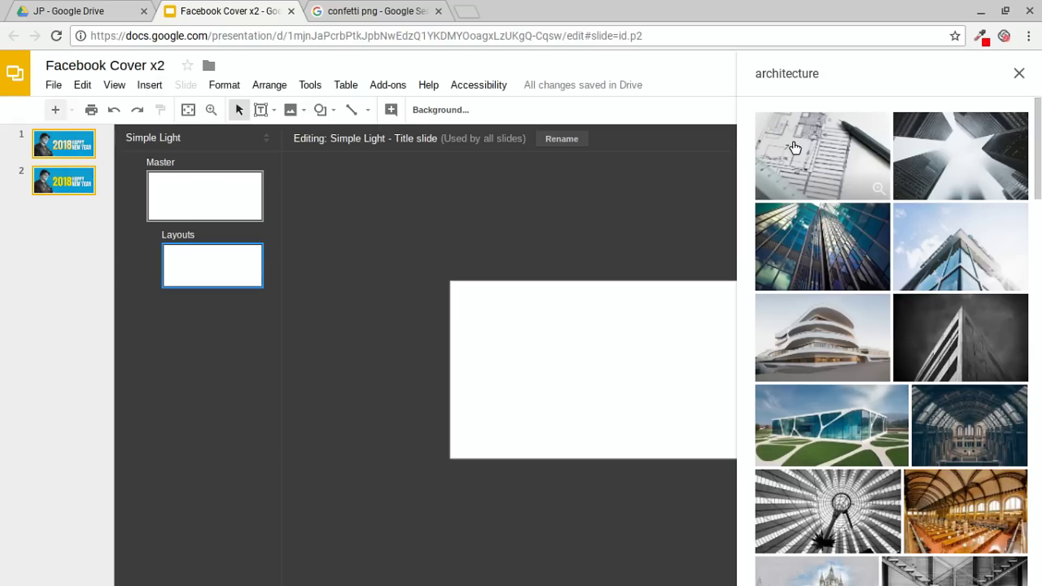
Step: Insert the black-and-white image of a curved lattice ceiling from the architecture results into the Title slide layout
scroll(811, 208, down, 5)
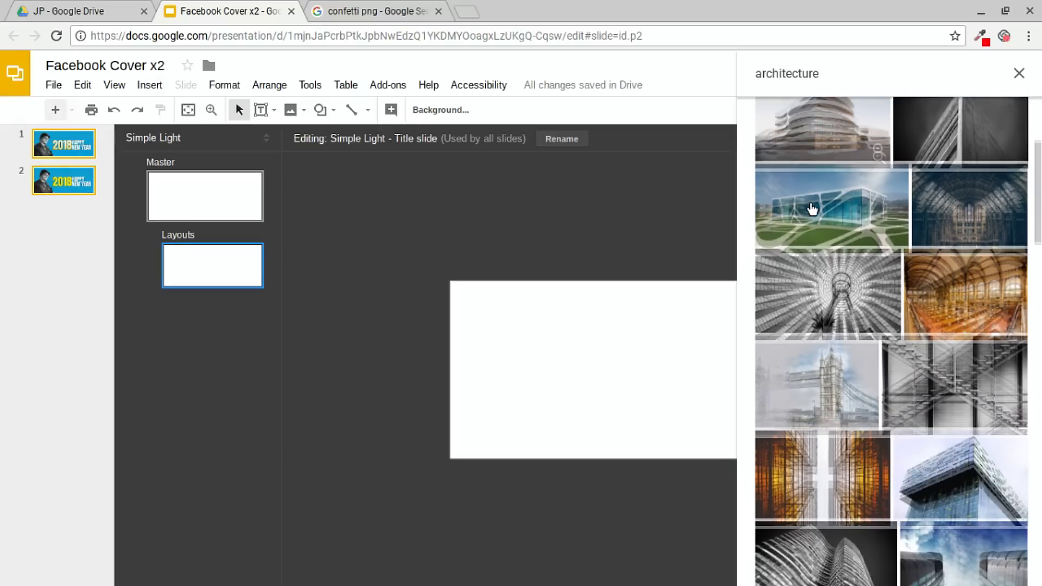
scroll(812, 209, down, 2)
scroll(811, 209, down, 5)
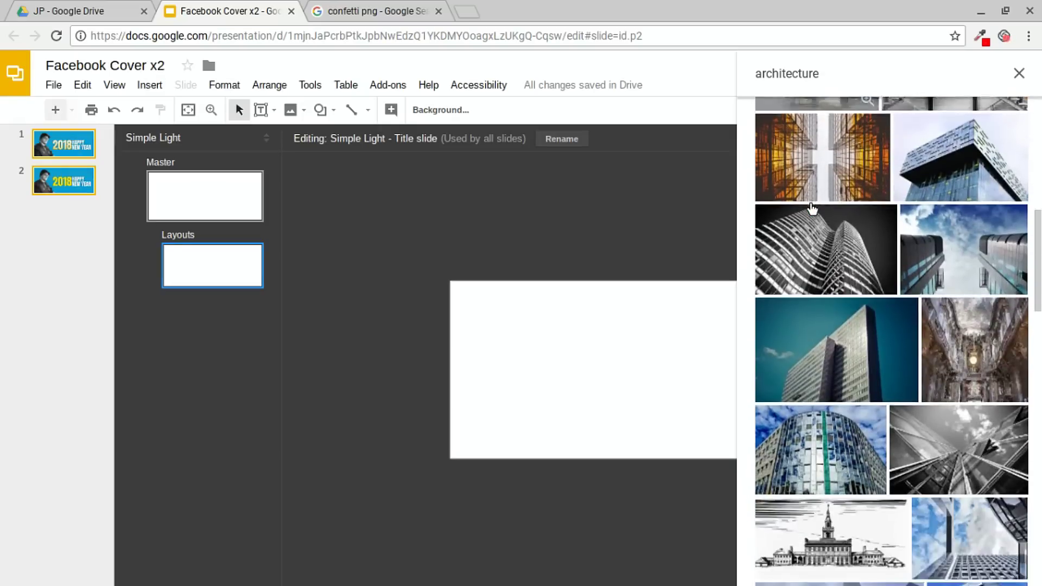
scroll(811, 209, down, 4)
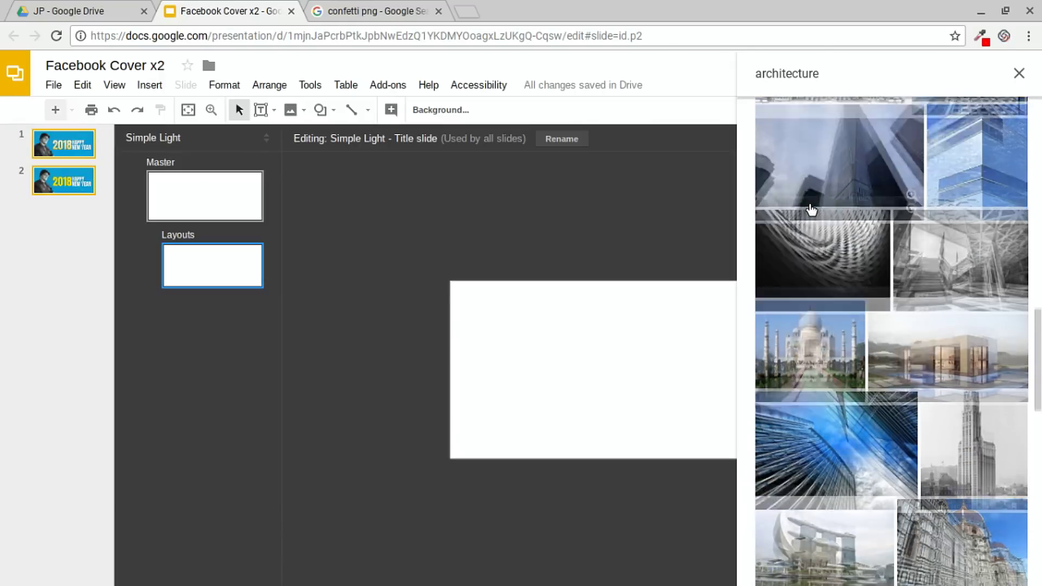
click(818, 265)
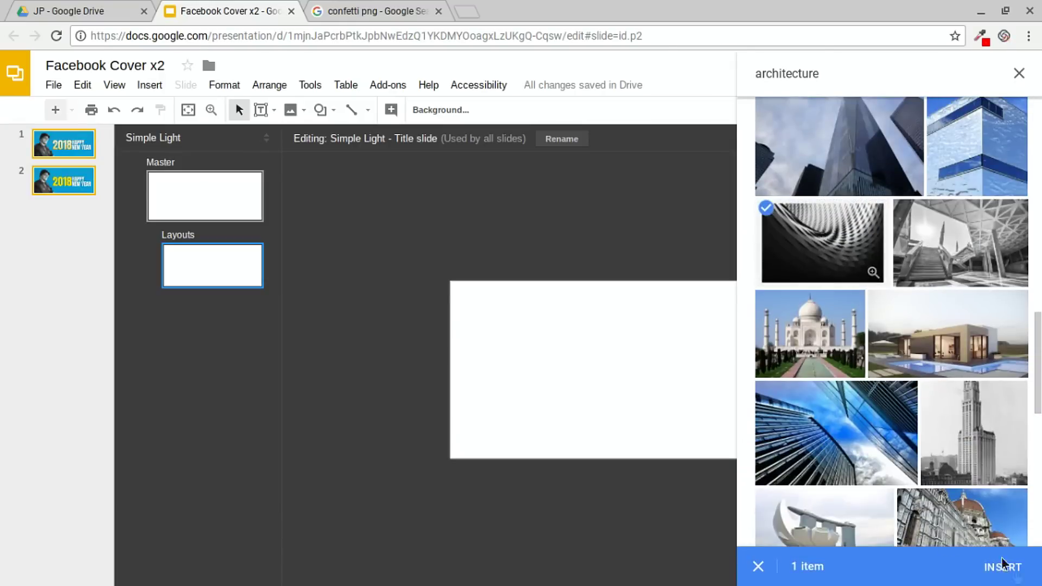
click(1002, 567)
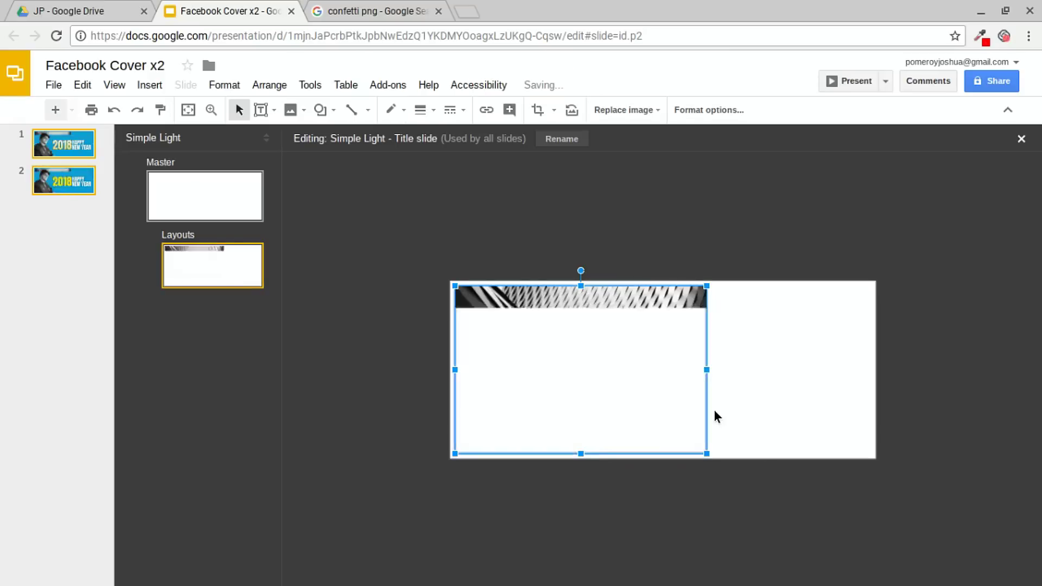
Step: Enlarge the lattice ceiling image to cover the full Title slide layout and crop its overhang to the slide's edge
drag(706, 453, 879, 495)
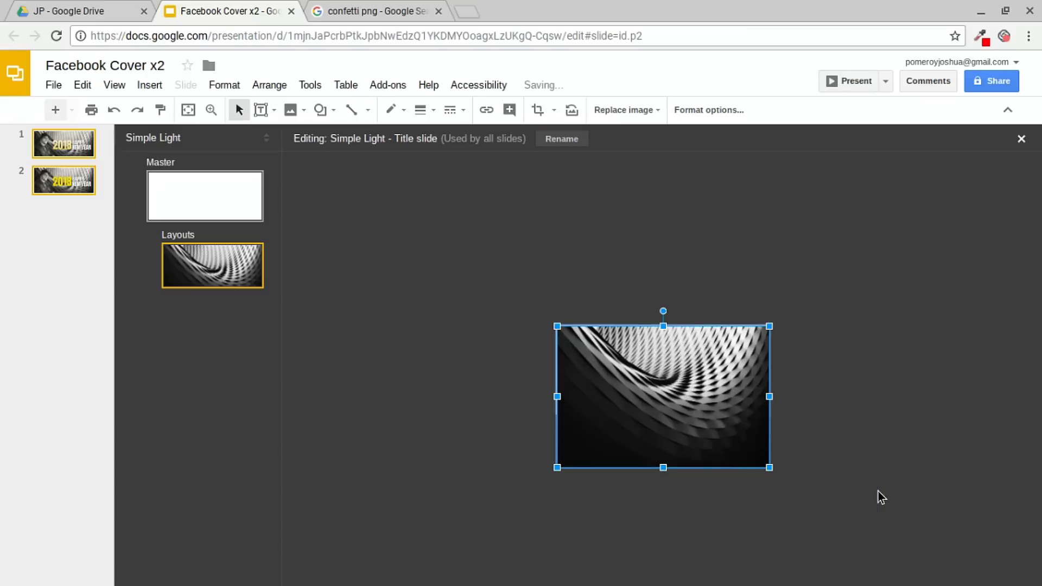
double_click(692, 404)
drag(663, 468, 731, 379)
click(699, 263)
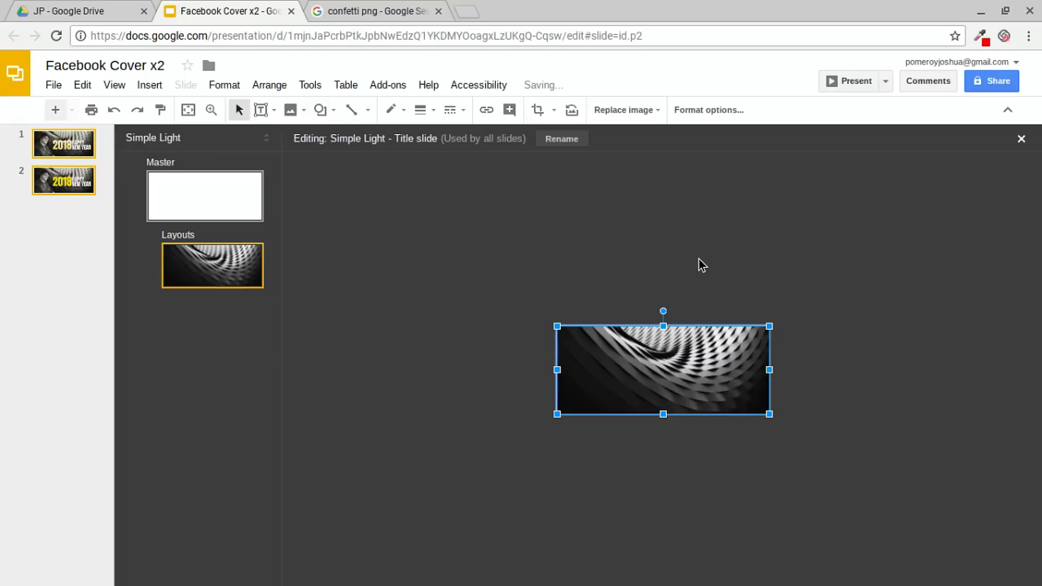
click(698, 263)
Step: Raise the lattice image's transparency to nearly the maximum so it forms a faint background texture on the Title slide layout
click(689, 358)
click(733, 112)
click(850, 224)
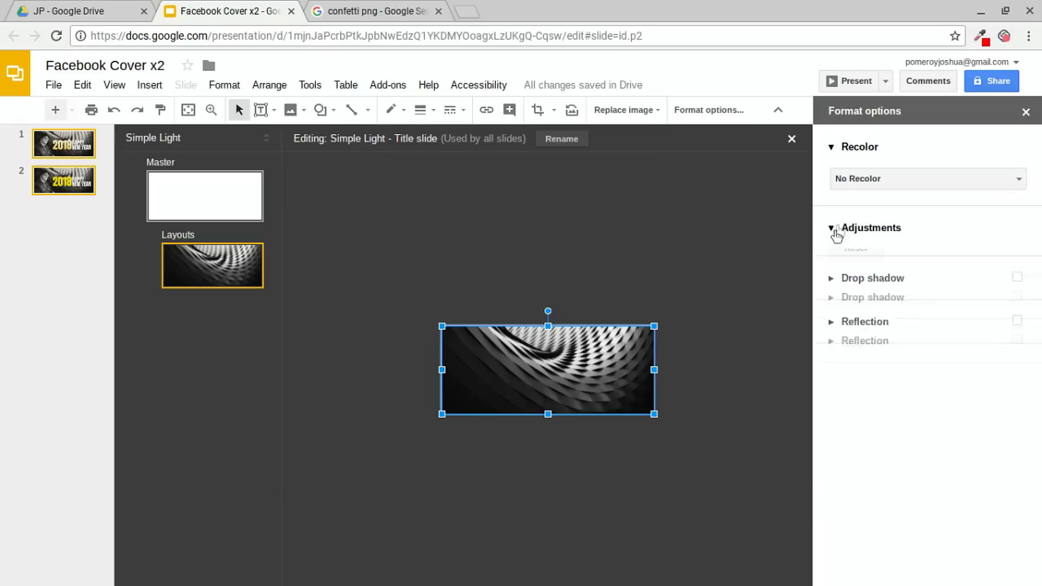
drag(839, 274, 1002, 275)
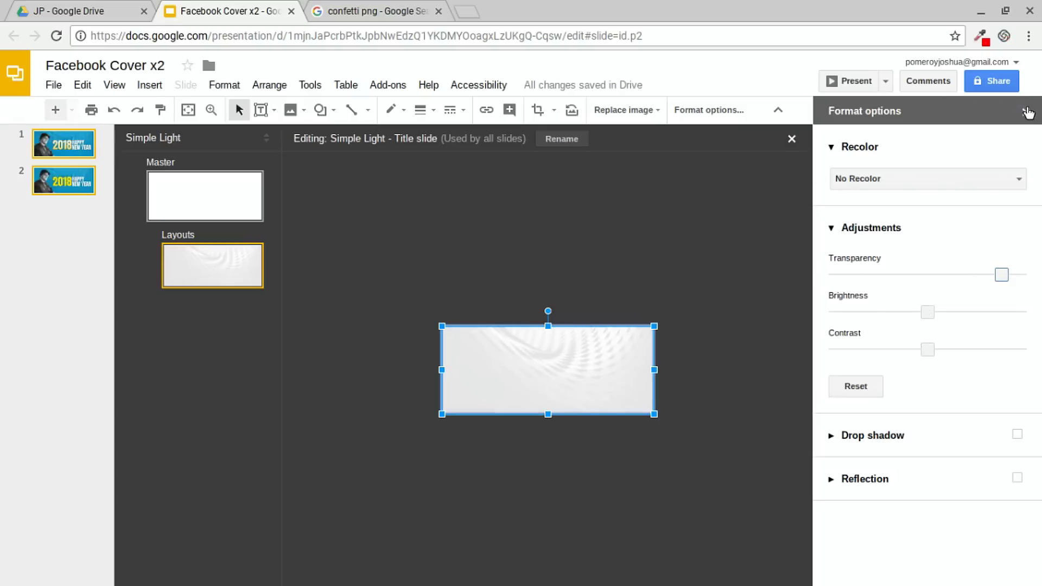
click(1027, 112)
click(560, 238)
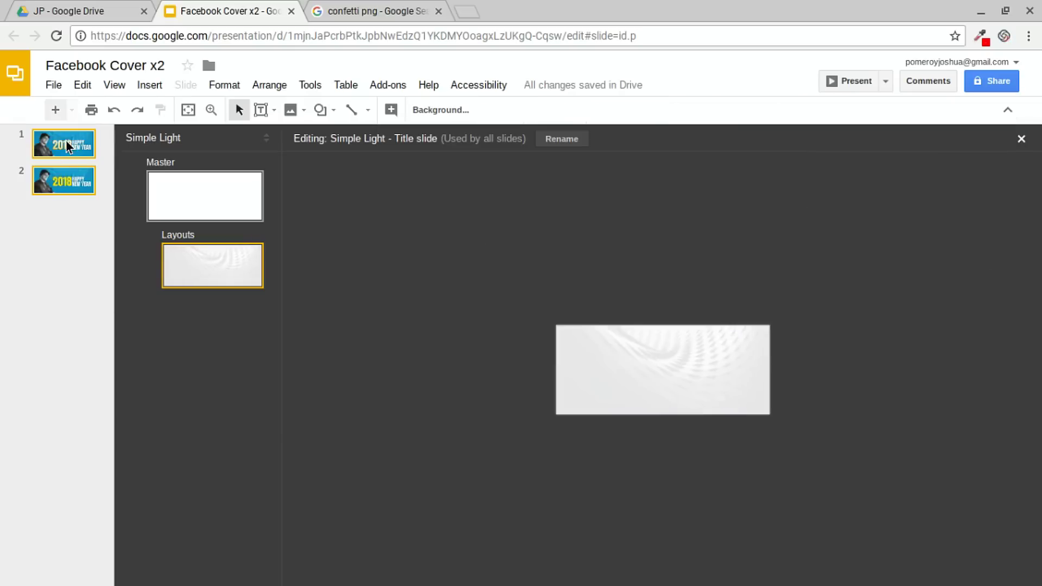
Step: Leave the master editor and examine the finished cover slides with the lattice texture in their blue and magenta versions
click(68, 146)
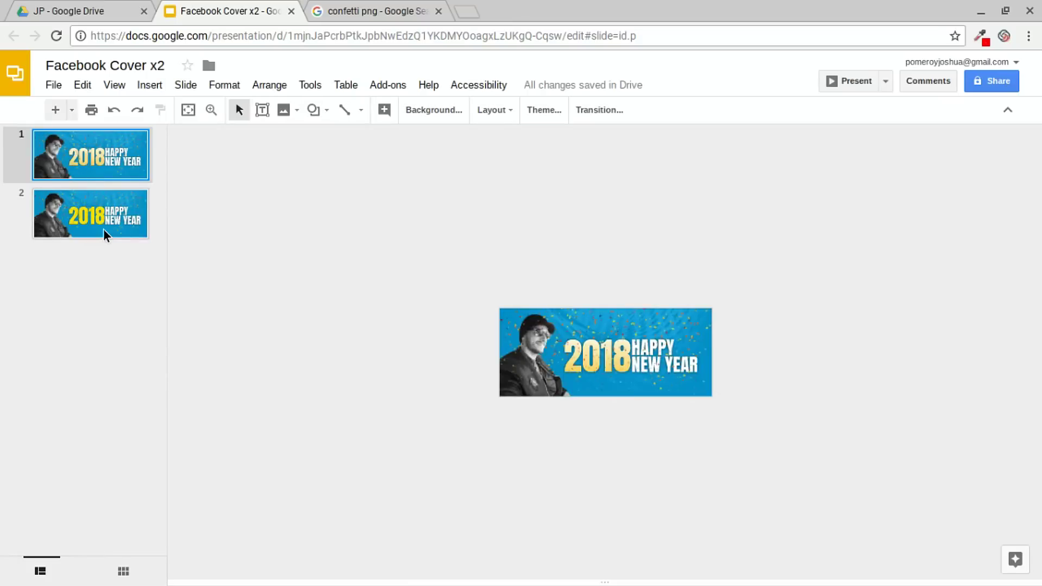
click(185, 113)
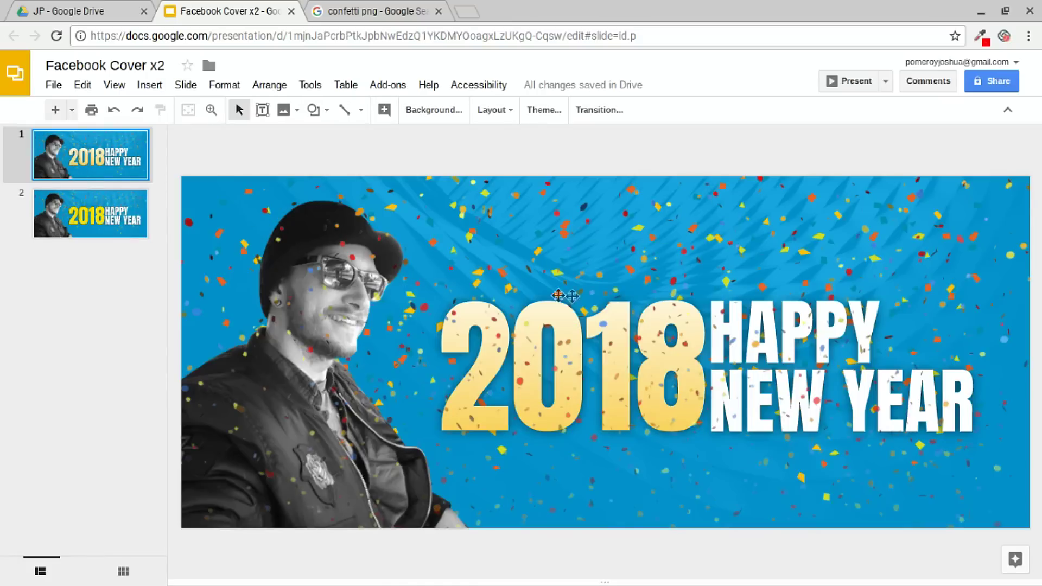
click(124, 208)
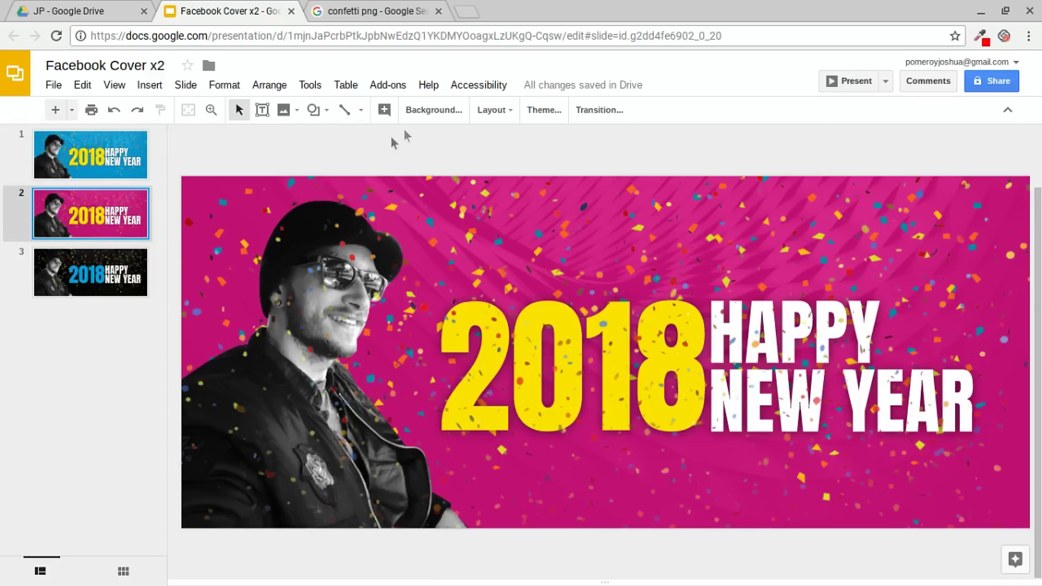
click(81, 137)
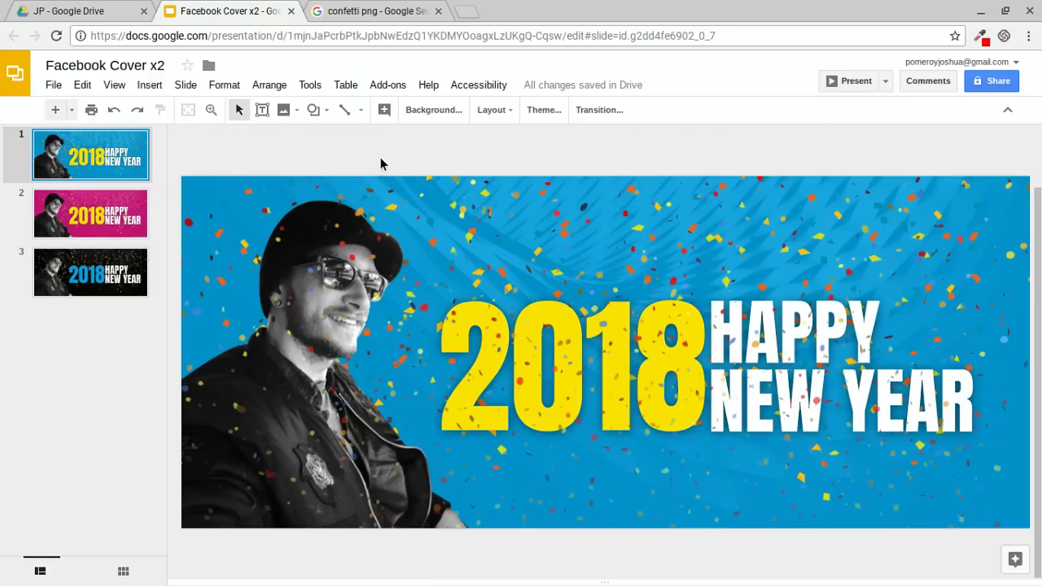